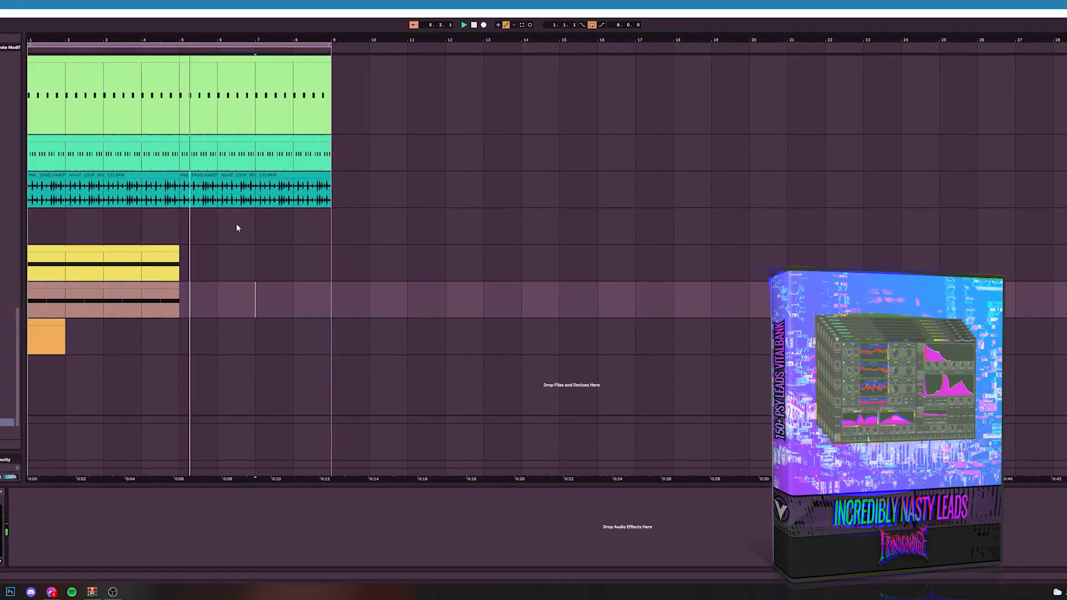
Step: Reposition and lengthen the orange clip to run from bar 5 to bar 9, and play the arrangement
click(167, 213)
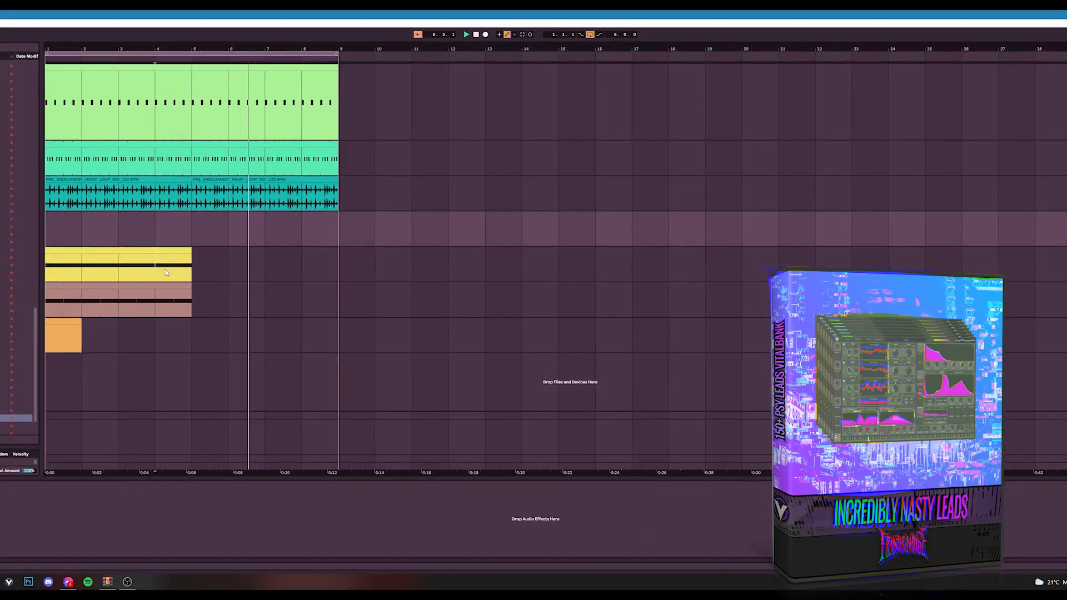
click(135, 255)
click(114, 286)
drag(76, 321, 219, 321)
key(space)
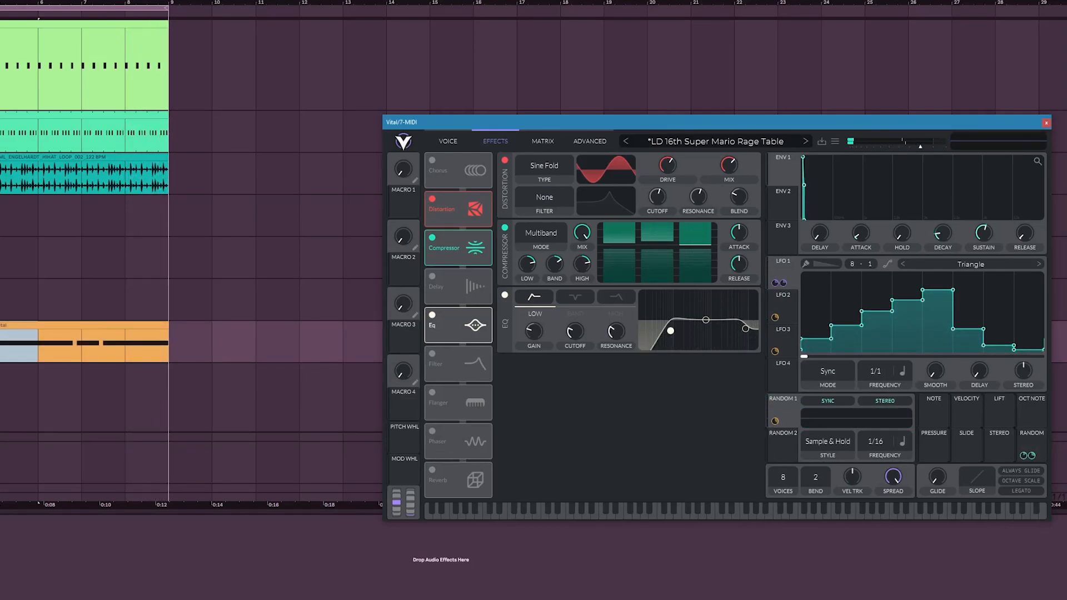
Step: Open the orange Vital clip's notes for editing, play it, and move the synth window clear of the notes
click(1, 353)
click(21, 325)
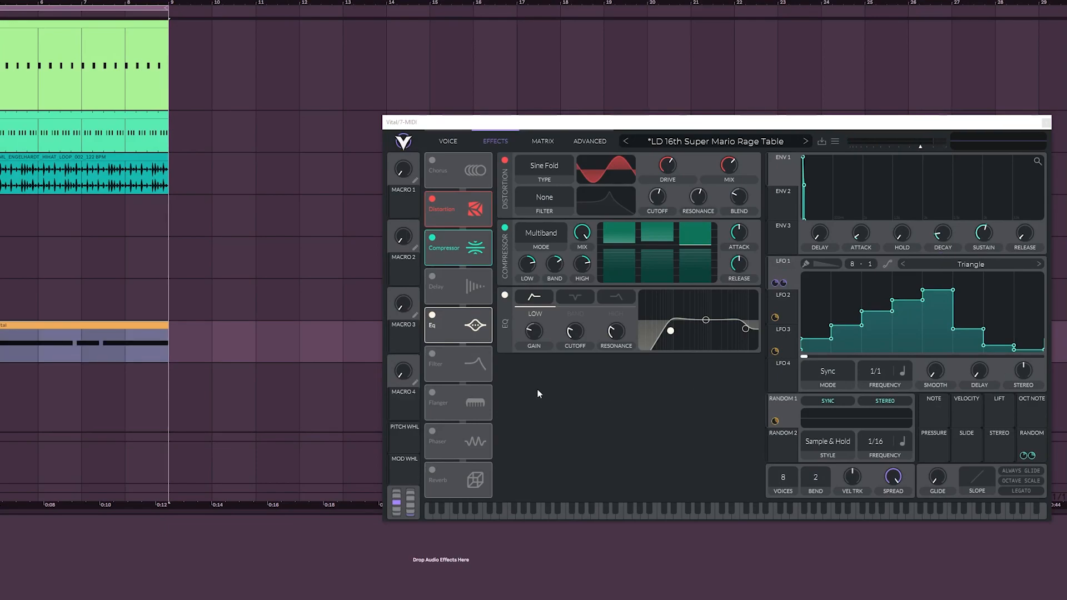
double_click(62, 327)
key(space)
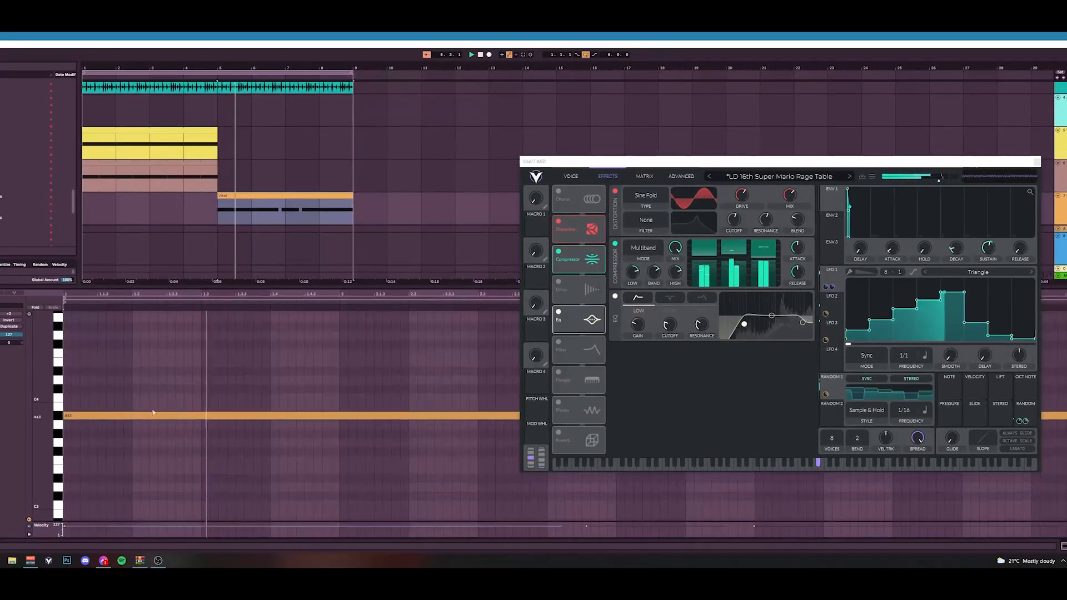
drag(642, 162, 484, 38)
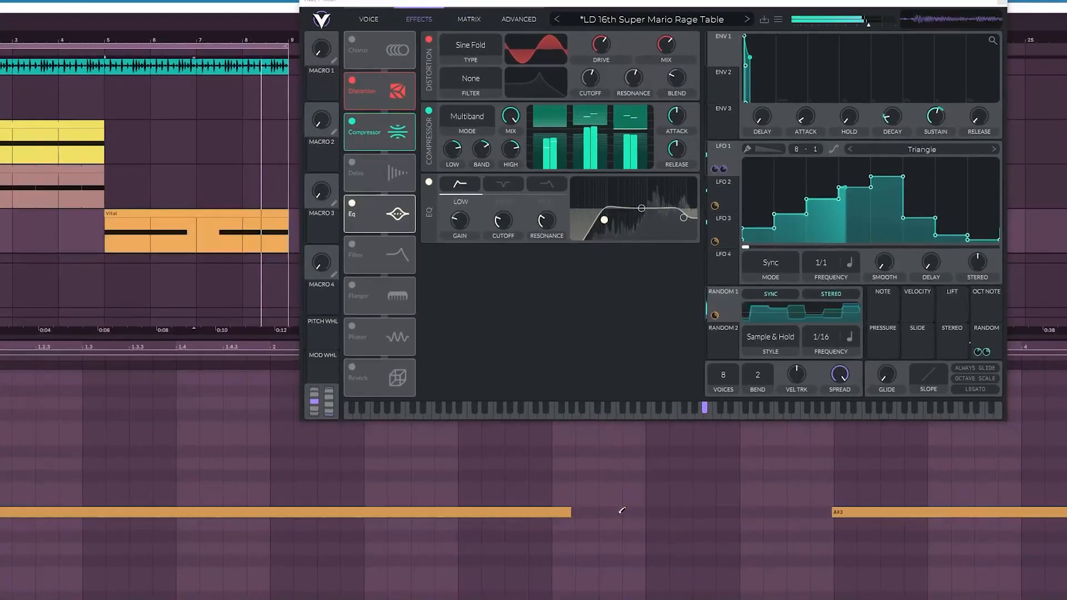
Step: Replace the middle A#3 note in the orange clip with six short A#3 notes separated by gaps
drag(621, 511, 722, 504)
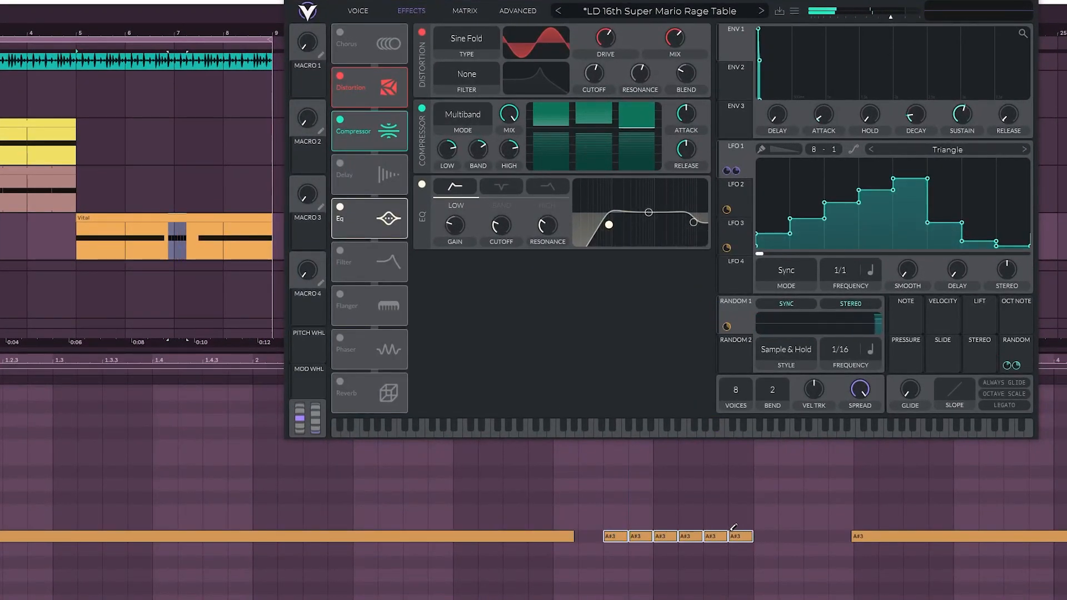
key(space)
drag(737, 552, 810, 535)
click(751, 595)
double_click(778, 537)
key(ctrl+z)
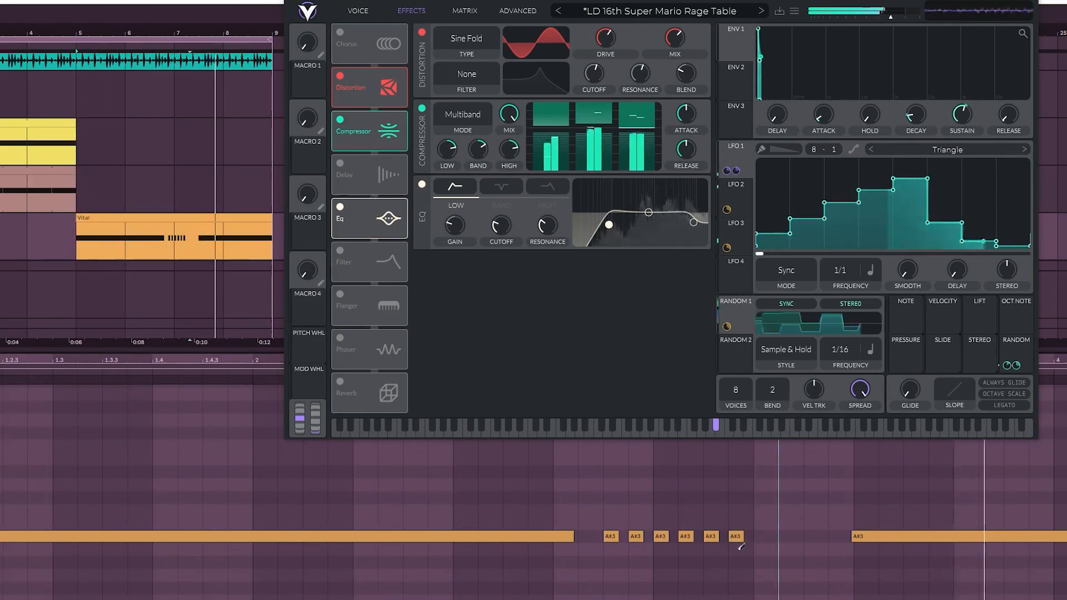
Step: Extend the fifth short A#3 note over the sixth and add another A#3 note between 3.2 and 3.3
drag(720, 537, 744, 538)
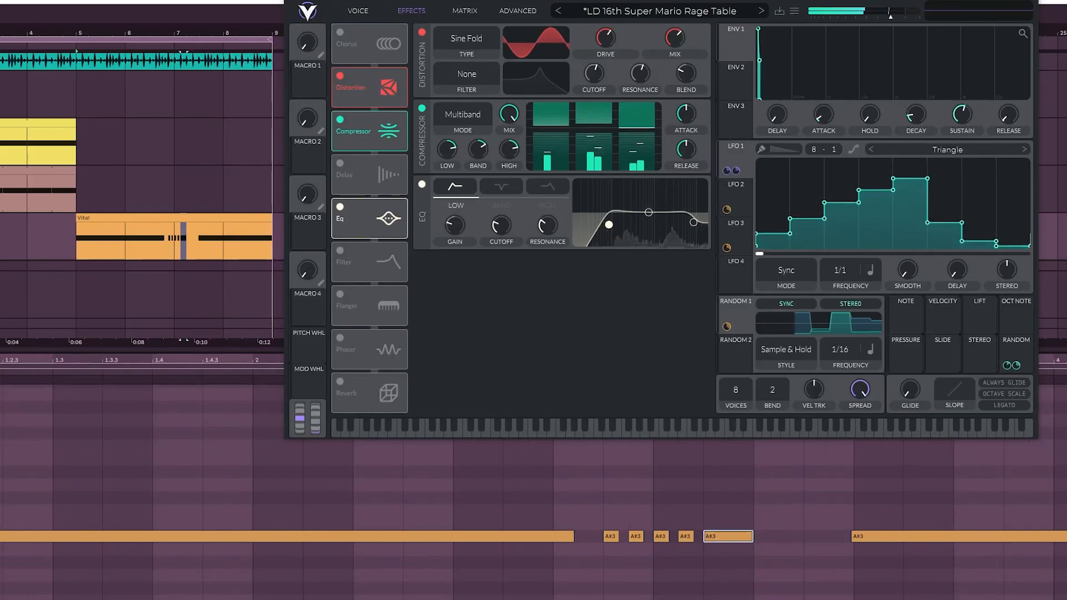
key(ctrl+a)
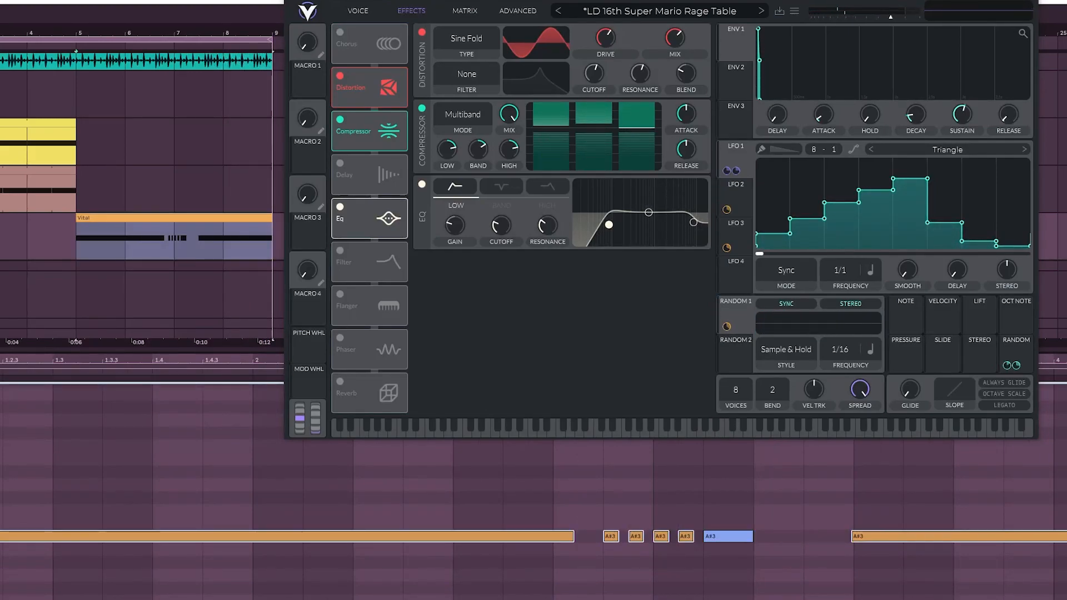
click(744, 548)
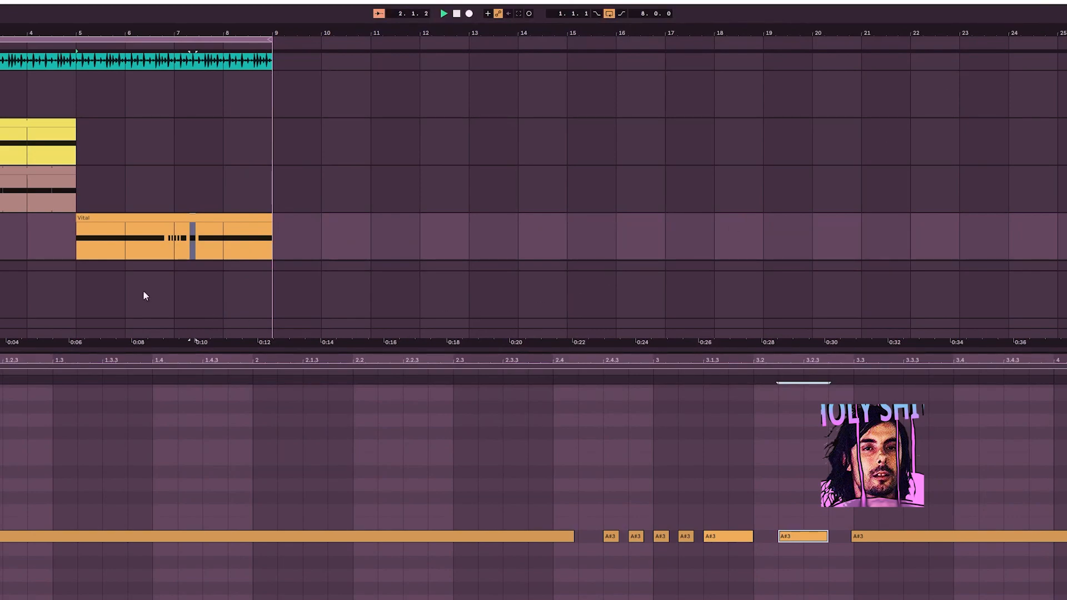
Step: Enlarge the arrangement area and duplicate the three drum tracks' clips from bars 1 to 9 so they continue to bar 17
drag(119, 351, 119, 397)
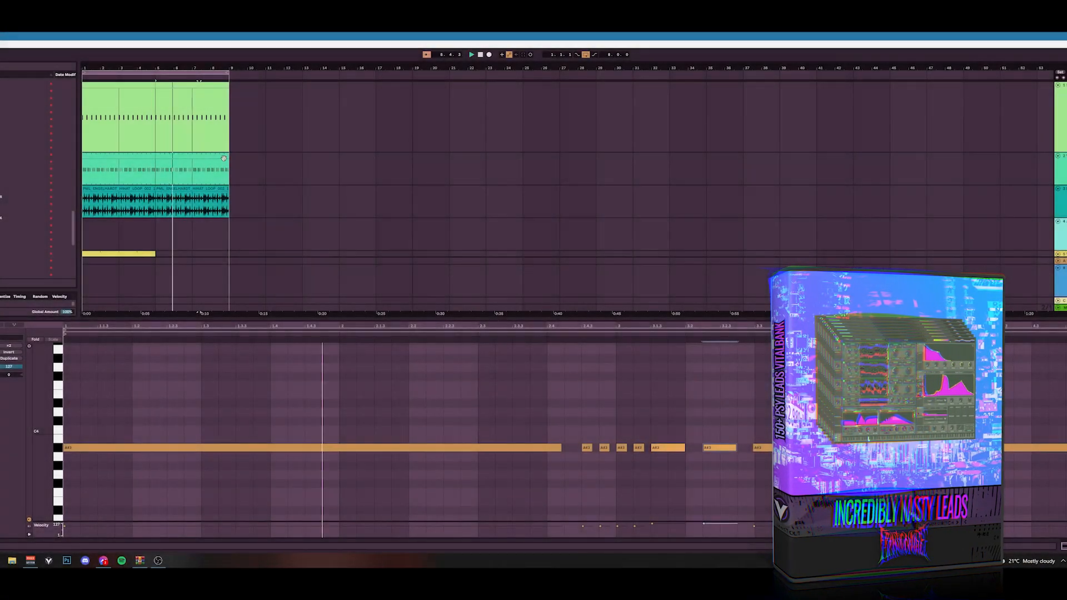
drag(228, 171, 83, 135)
shift+click(143, 194)
key(ctrl+d)
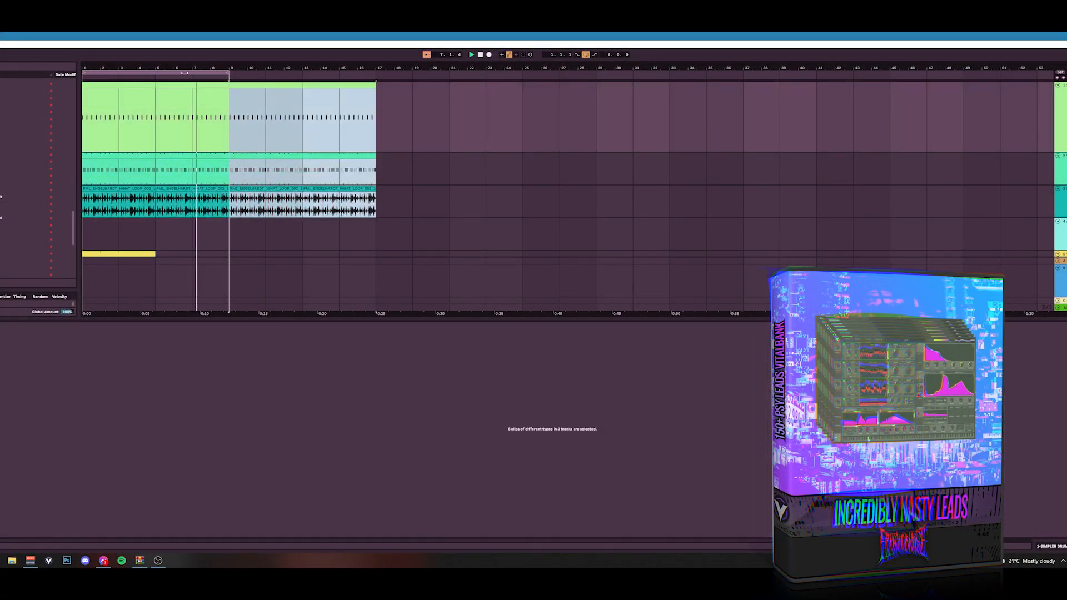
Step: Insert a new MIDI track, copy the pink clip onto it at bar 9, and loop the copied clip's range
scroll(253, 227, down, 3)
click(272, 204)
key(ctrl+shift+t)
drag(94, 182, 248, 224)
click(193, 223)
drag(95, 178, 250, 221)
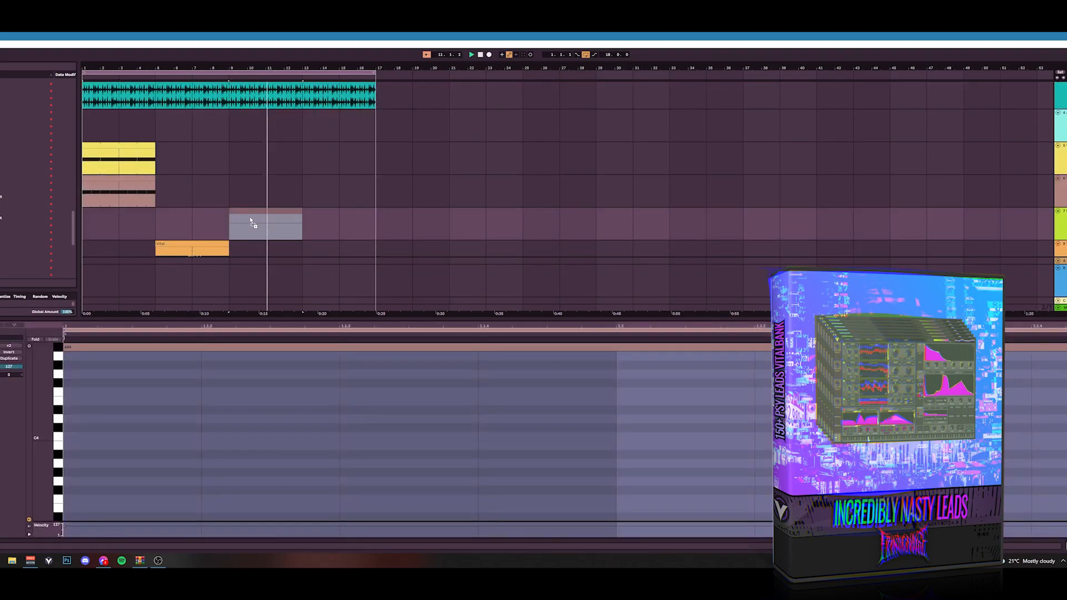
key(ctrl+l)
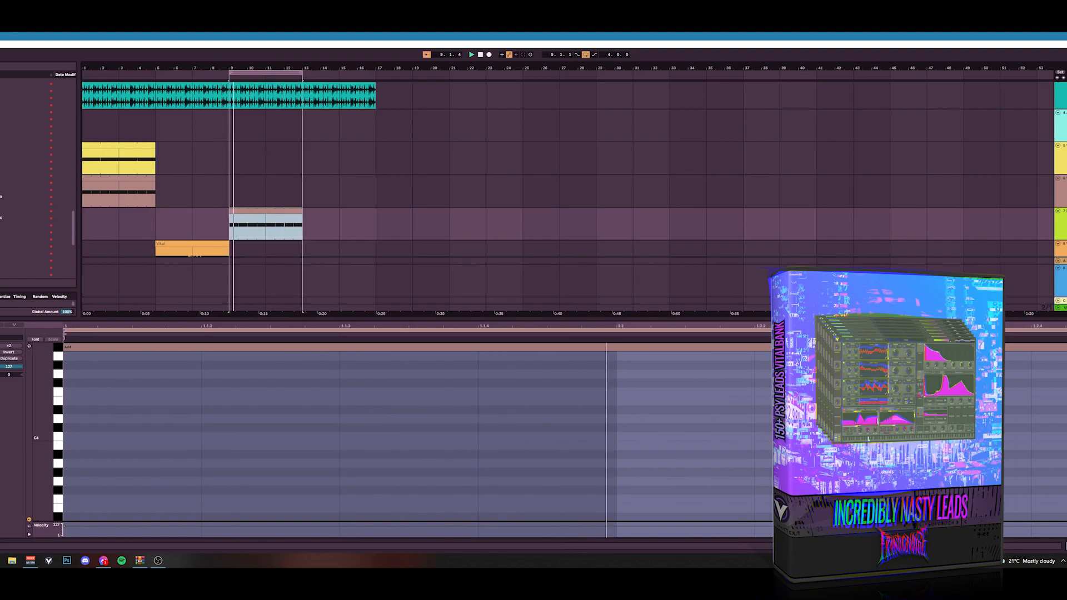
Step: Load a Vital instrument onto the new track that holds the bar 9 clip
scroll(33, 233, down, 5)
click(22, 233)
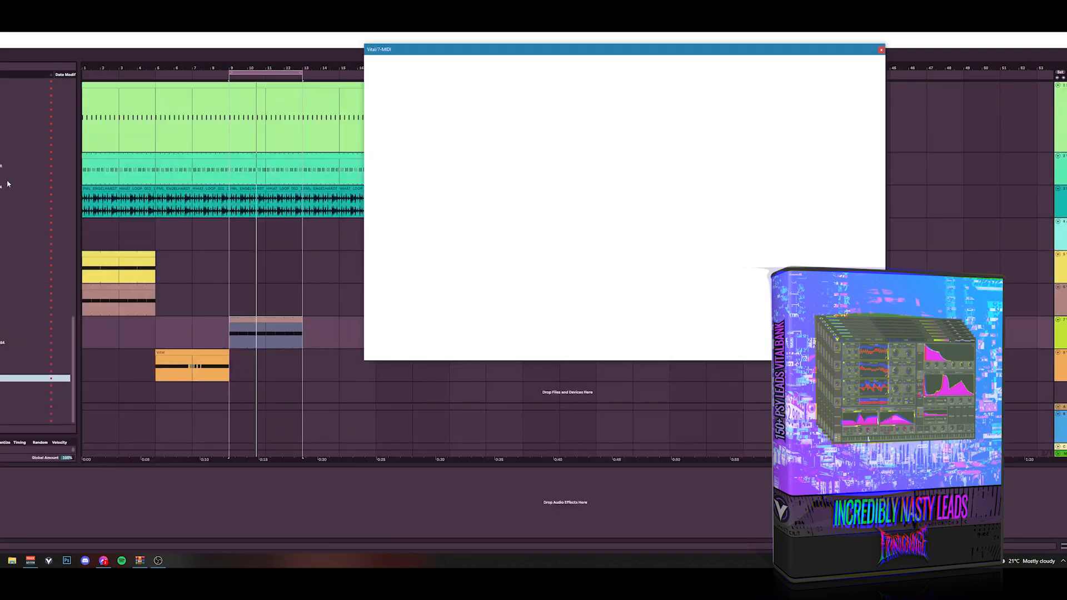
scroll(8, 183, up, 10)
click(34, 89)
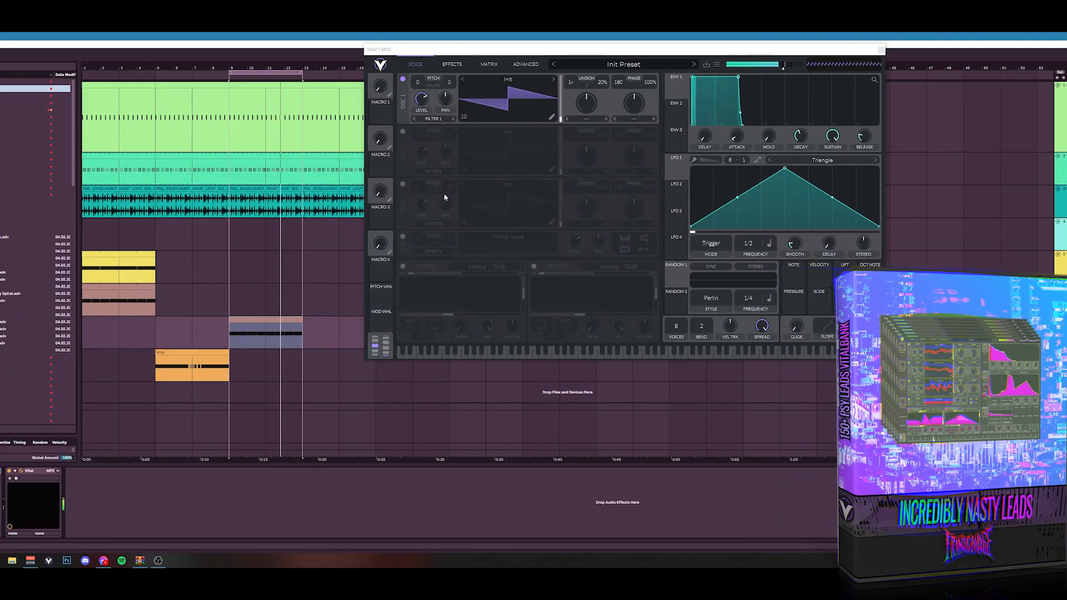
Step: Browse Vital's User preset folder, audition LD 16th Granular Mods, and load LD 16th Jumpin
click(624, 65)
scroll(445, 306, down, 10)
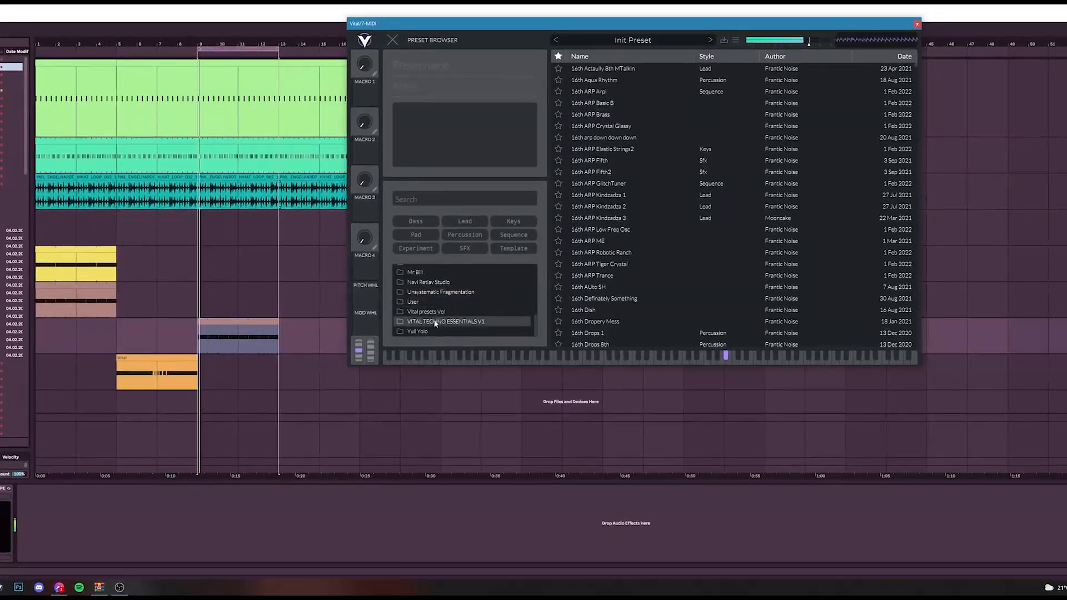
click(439, 317)
click(650, 253)
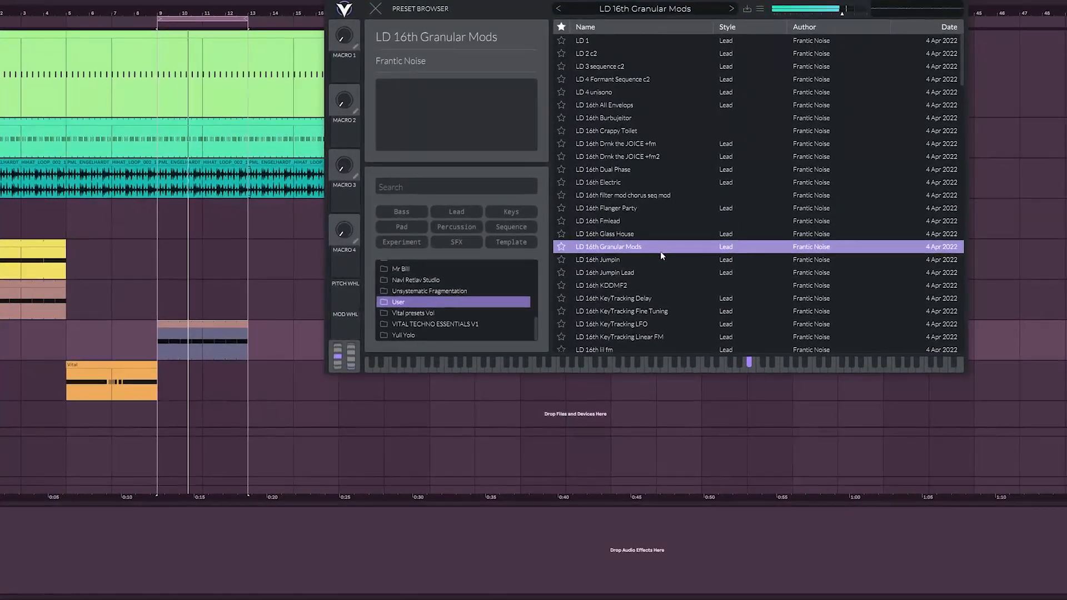
click(661, 261)
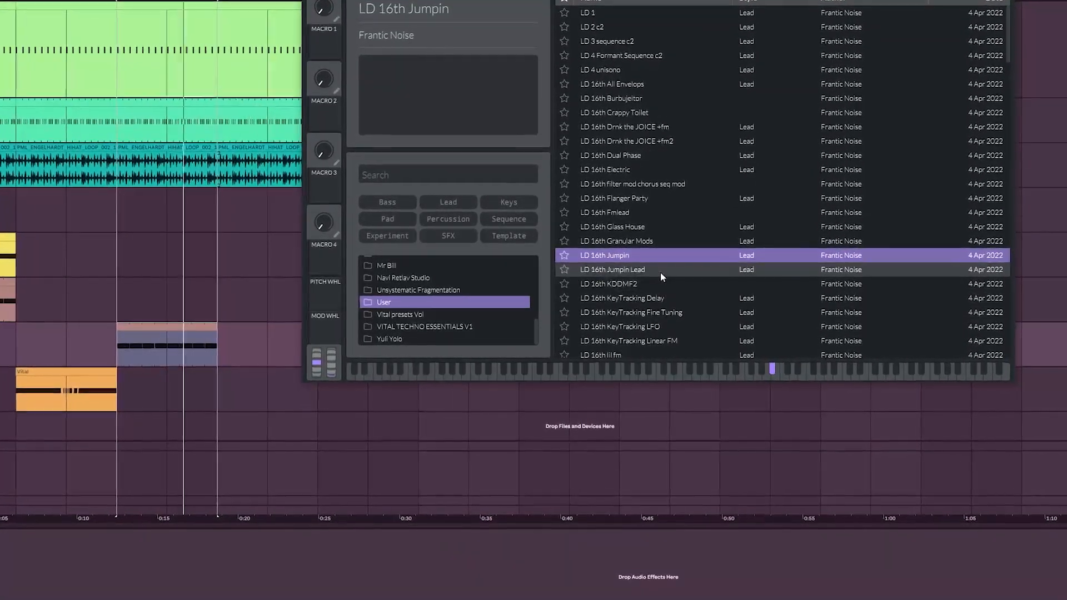
Step: Lower the bar 9 clip's notes by one octave and return Vital from the preset browser to the voice view
double_click(168, 326)
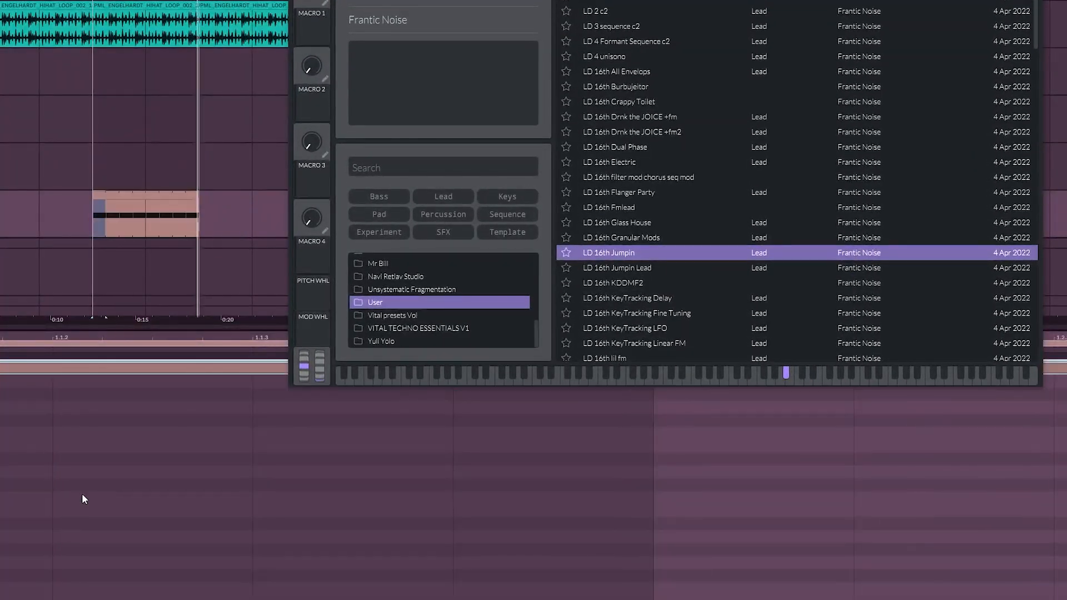
click(70, 568)
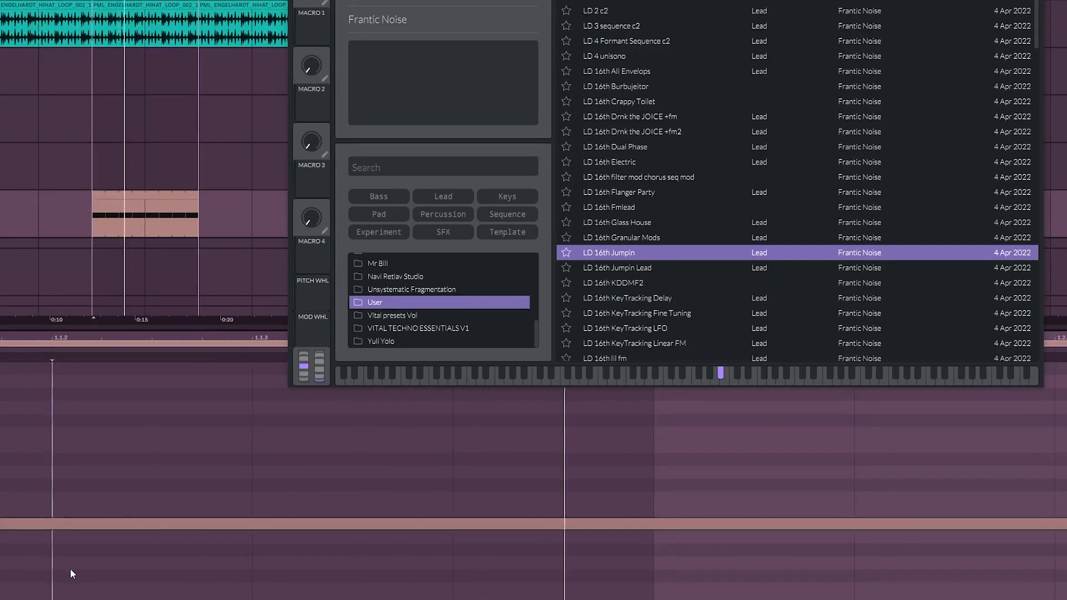
mouse_move(1, 541)
mouse_down()
mouse_move(22, 542)
mouse_move(1, 541)
mouse_up()
key(F11)
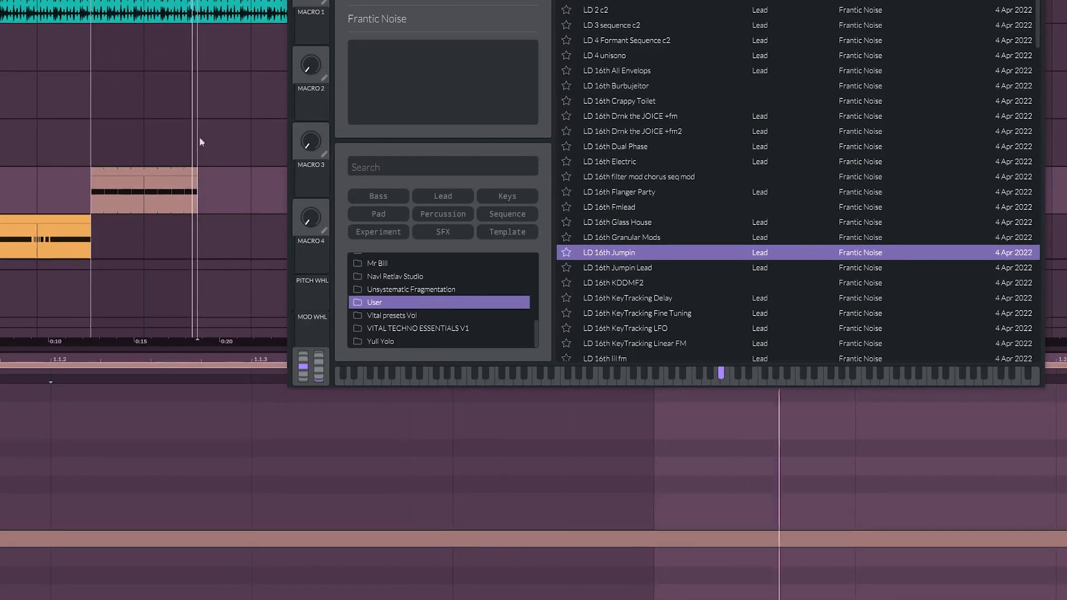
key(Escape)
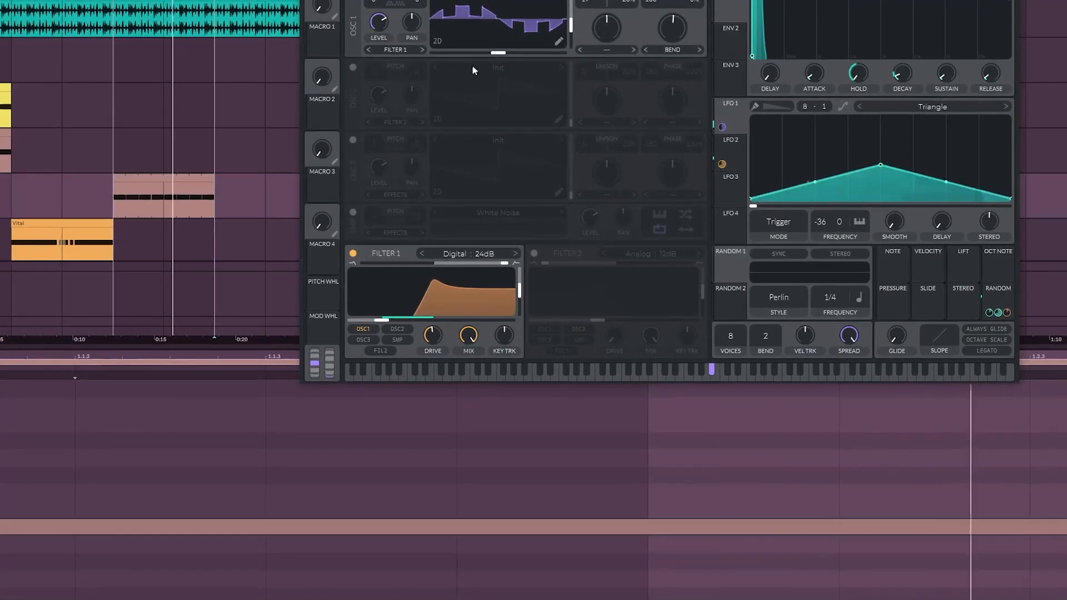
drag(410, 1, 426, 0)
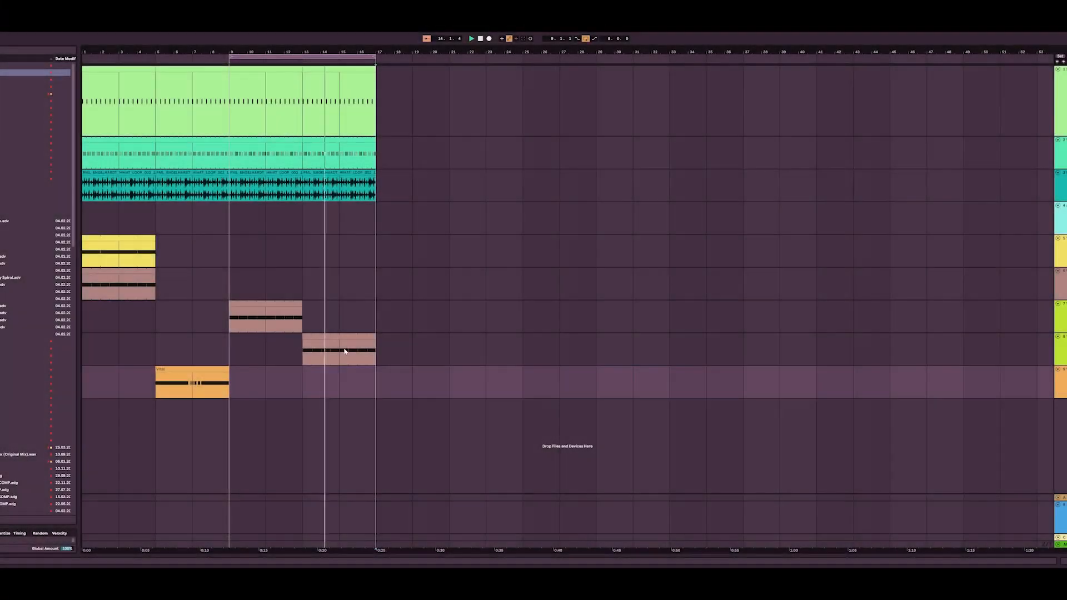
Step: Duplicate the track holding the bar 13 clip, extend the copied clip back to bar 9, and play it
click(371, 356)
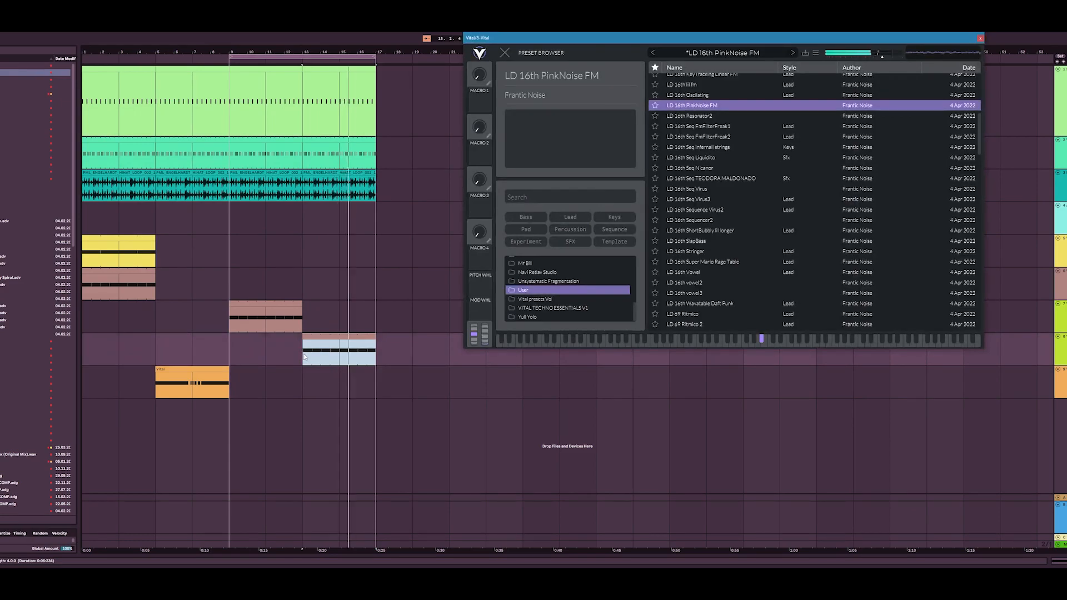
click(1062, 336)
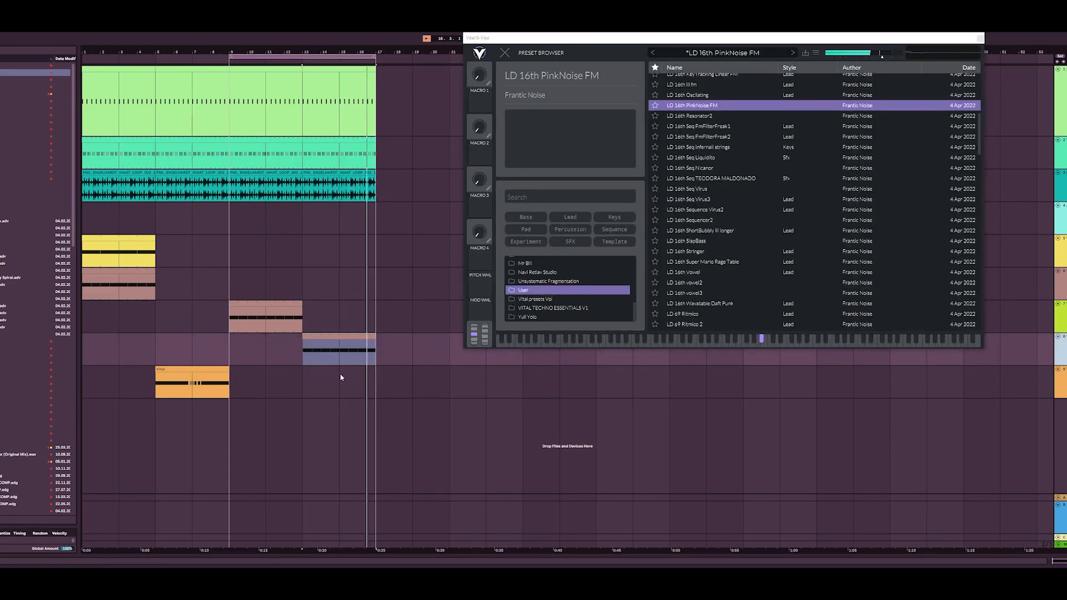
key(ctrl+d)
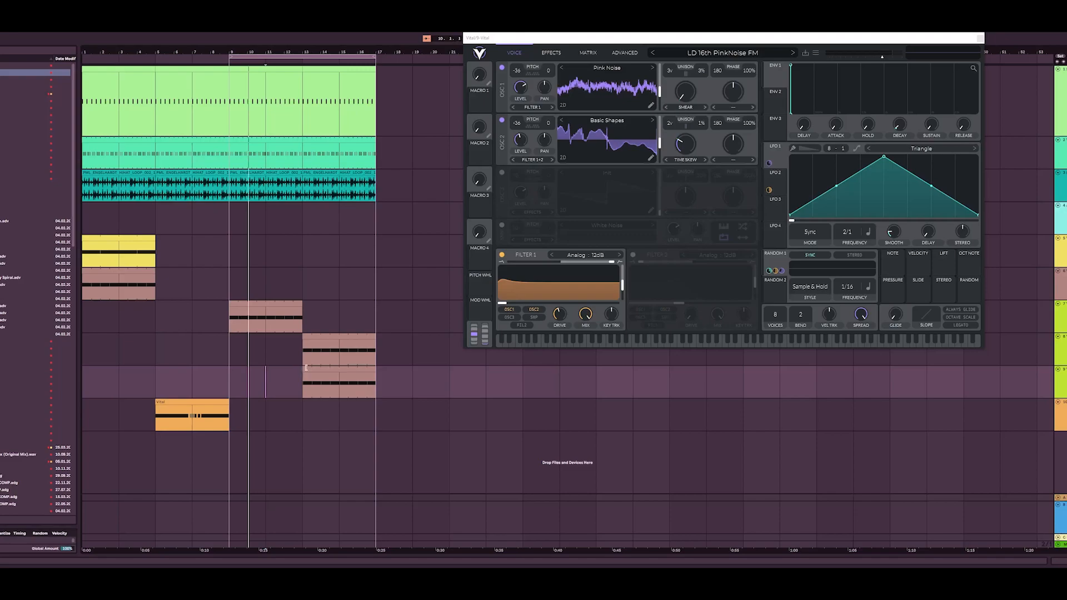
drag(306, 368, 230, 369)
key(space)
key(space)
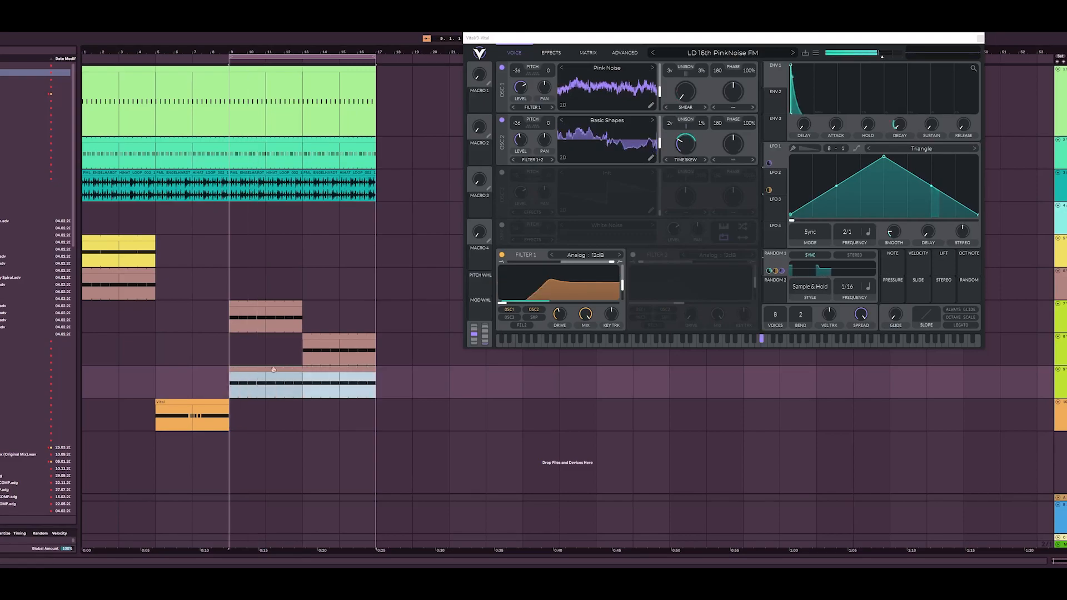
Step: Load the LD FMMODE preset from Vital's User folder for the duplicated track and audition its clip
click(720, 54)
scroll(508, 311, down, 5)
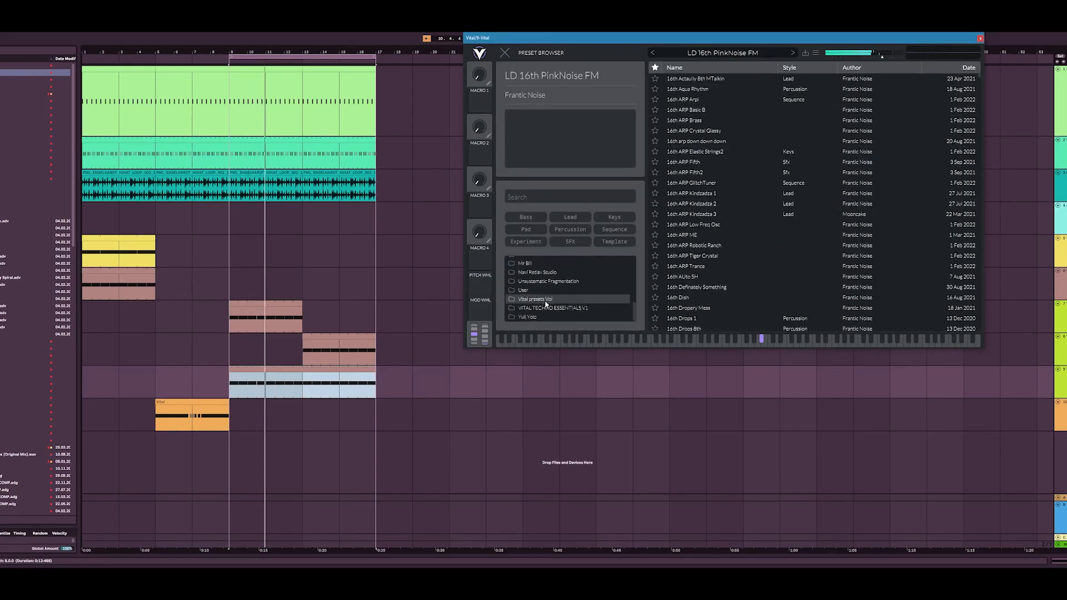
click(523, 289)
scroll(730, 207, down, 10)
scroll(729, 250, down, 10)
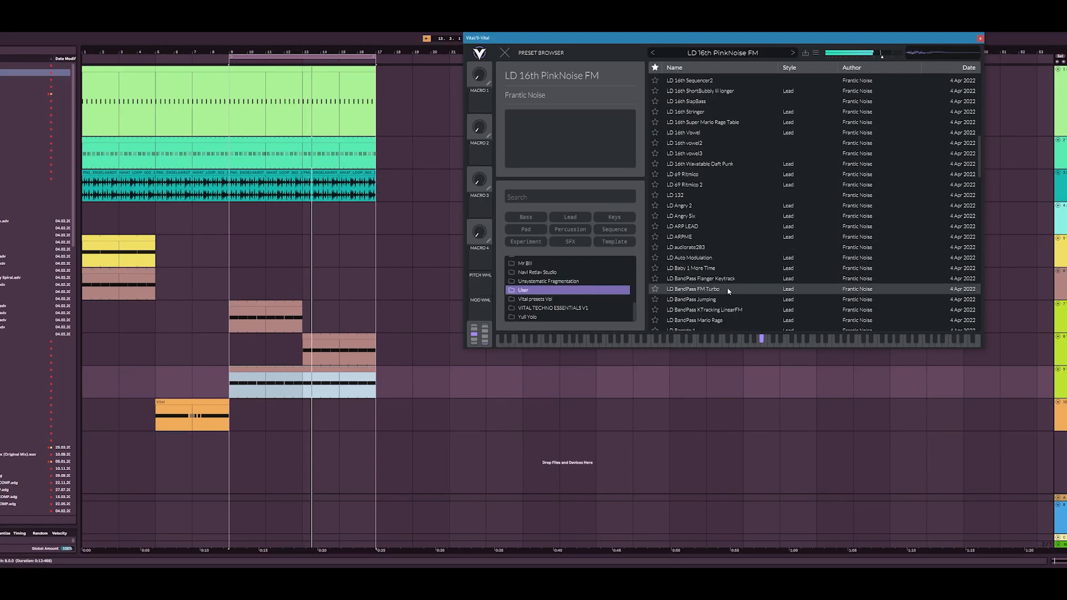
click(729, 290)
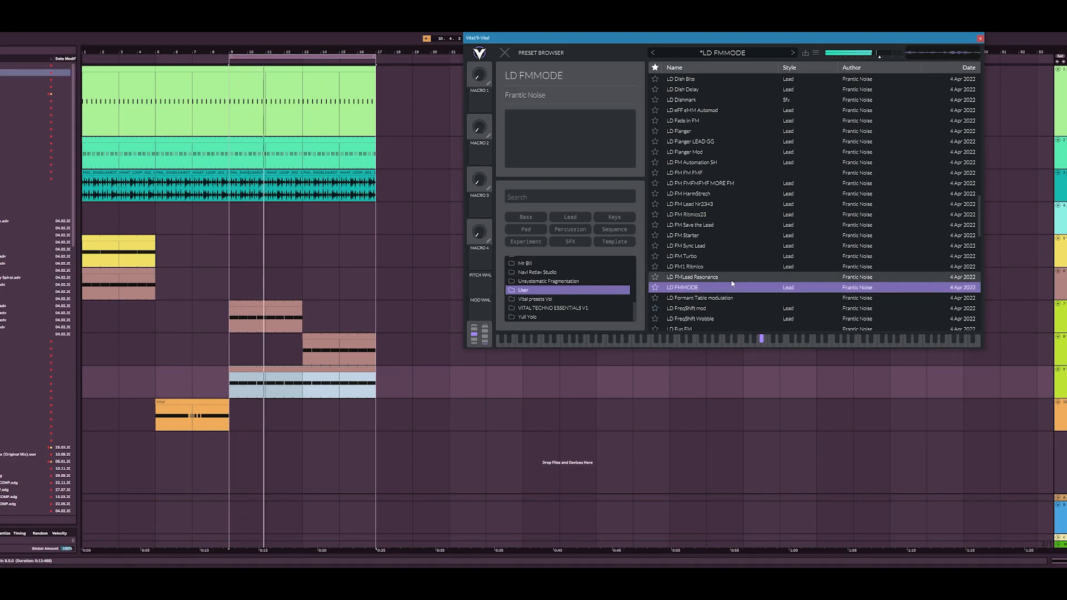
click(248, 386)
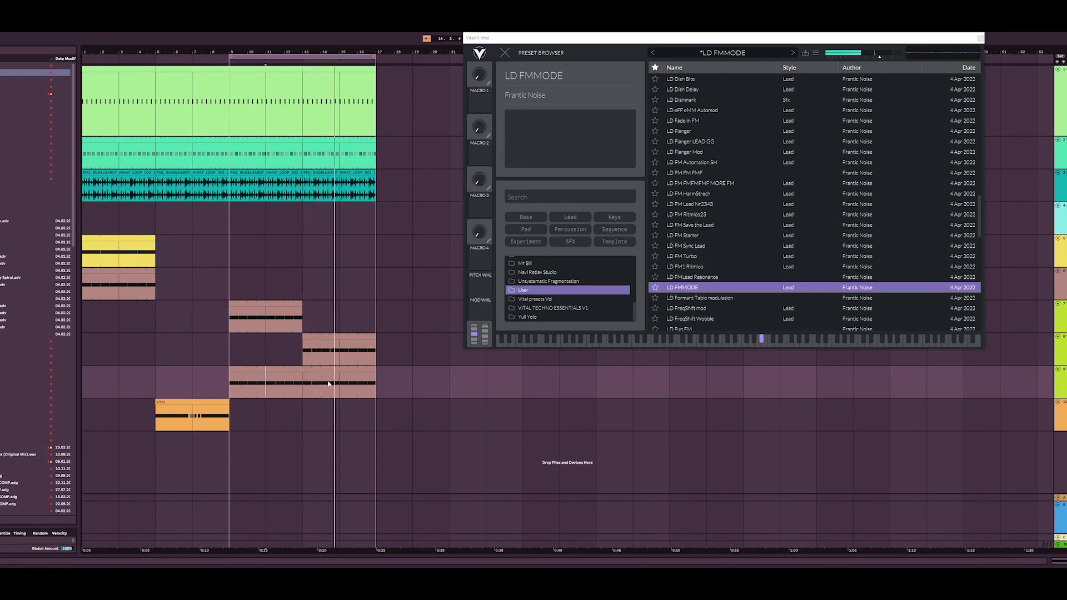
click(373, 385)
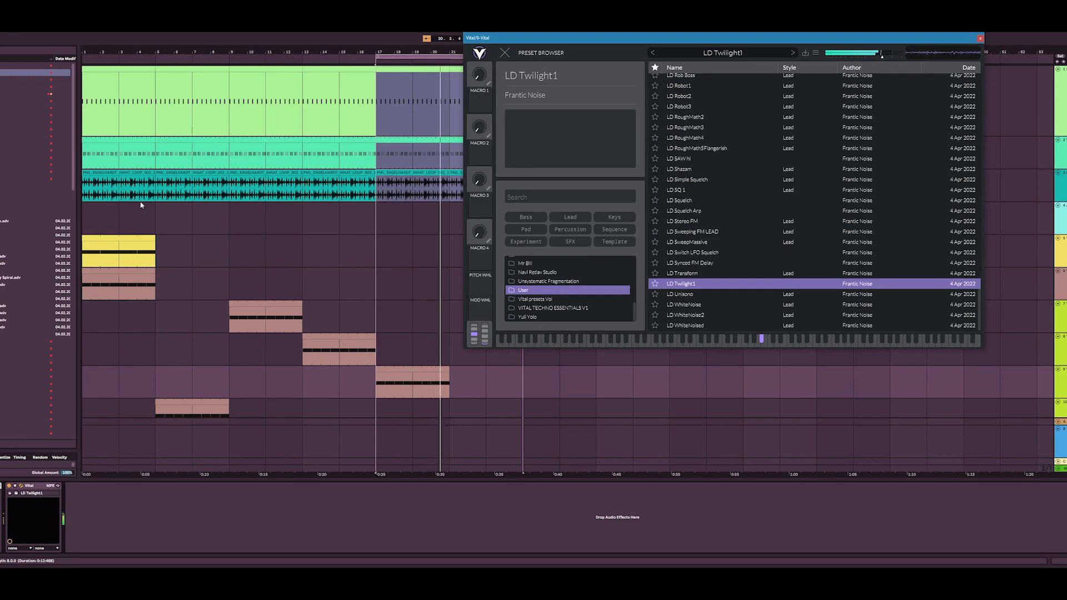
Step: Add Beat Repeat after Vital on the bar 17 clip's track and extend that clip to bar 25
drag(475, 38, 605, 71)
click(411, 368)
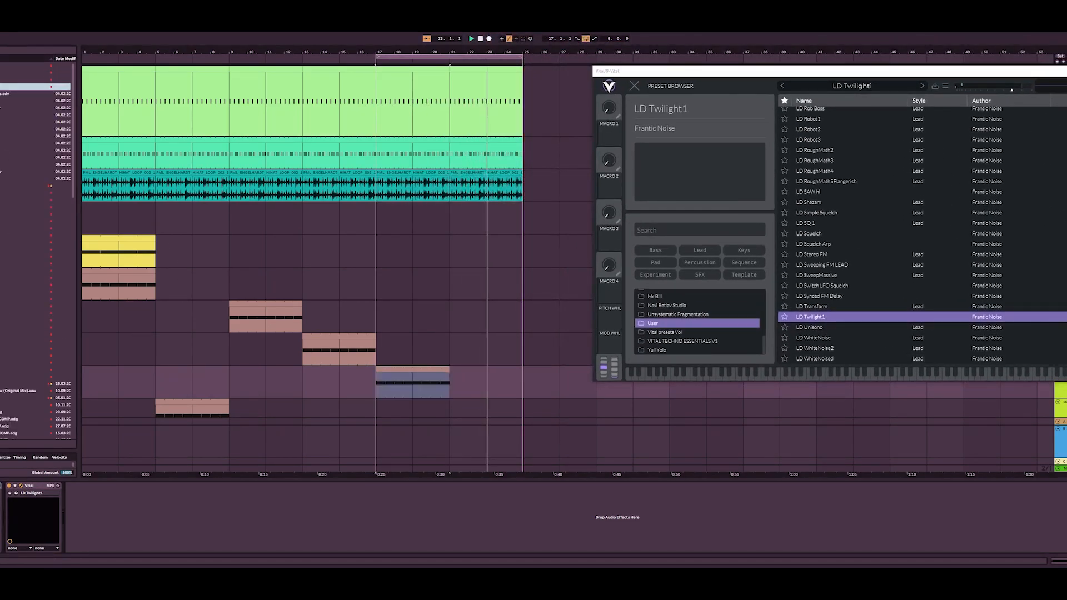
click(23, 94)
double_click(22, 115)
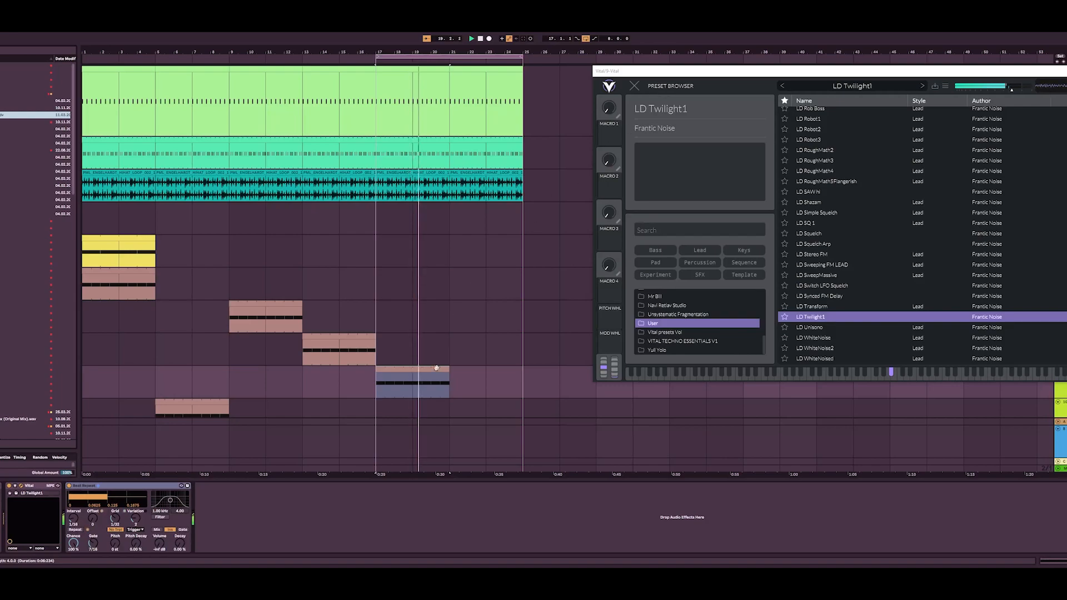
drag(444, 370, 505, 368)
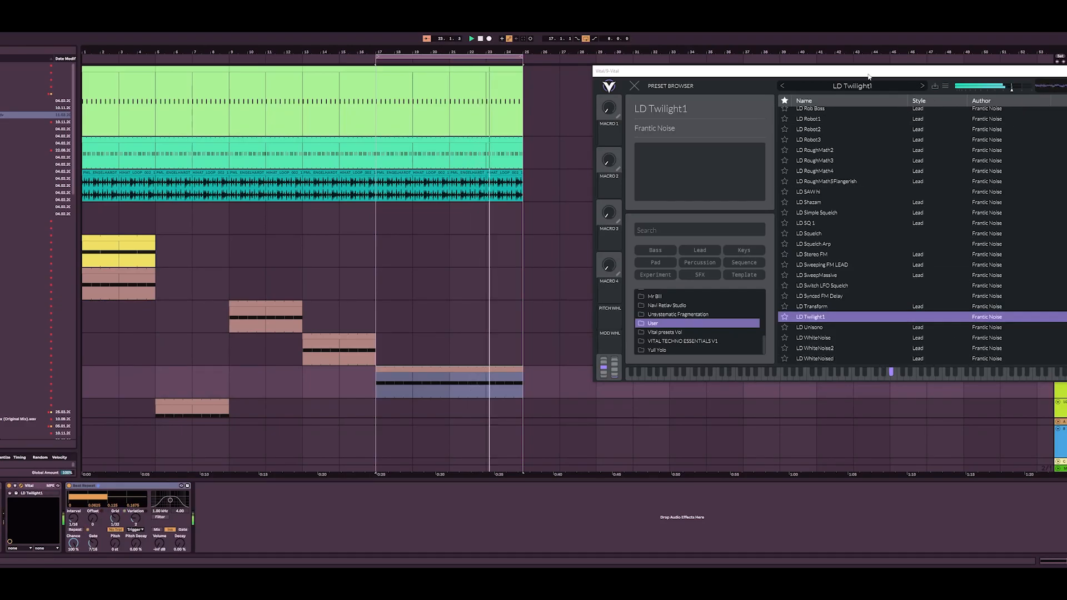
Step: Duplicate the bar 17 clip's track, load LD BandPass Flanger Keytrack in the copy's Vital, and close the plug-in window
drag(870, 76, 799, 47)
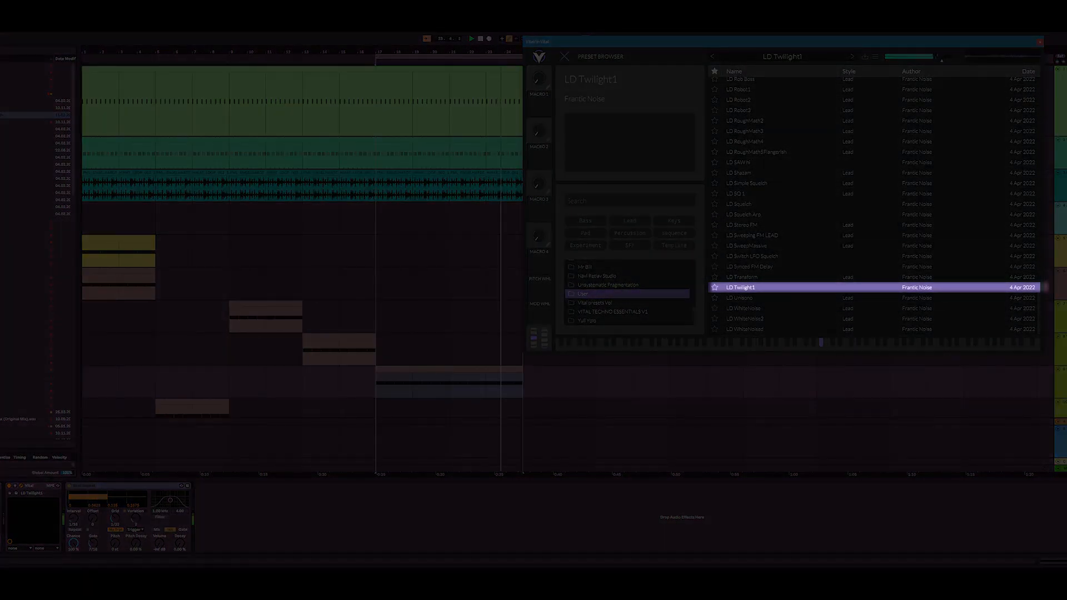
click(1061, 387)
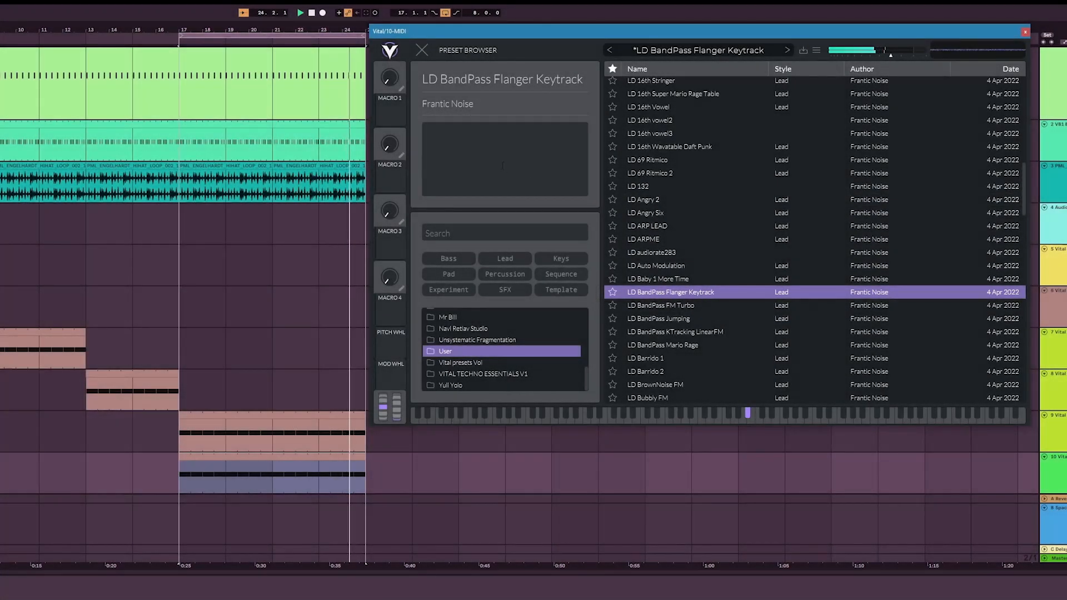
click(1025, 32)
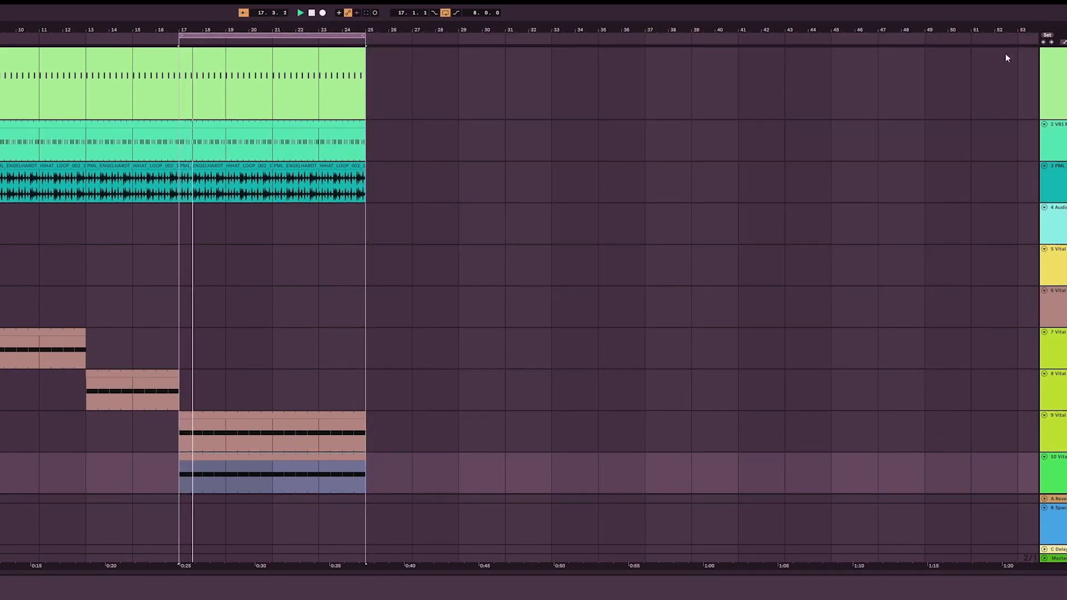
scroll(419, 264, down, 3)
click(279, 302)
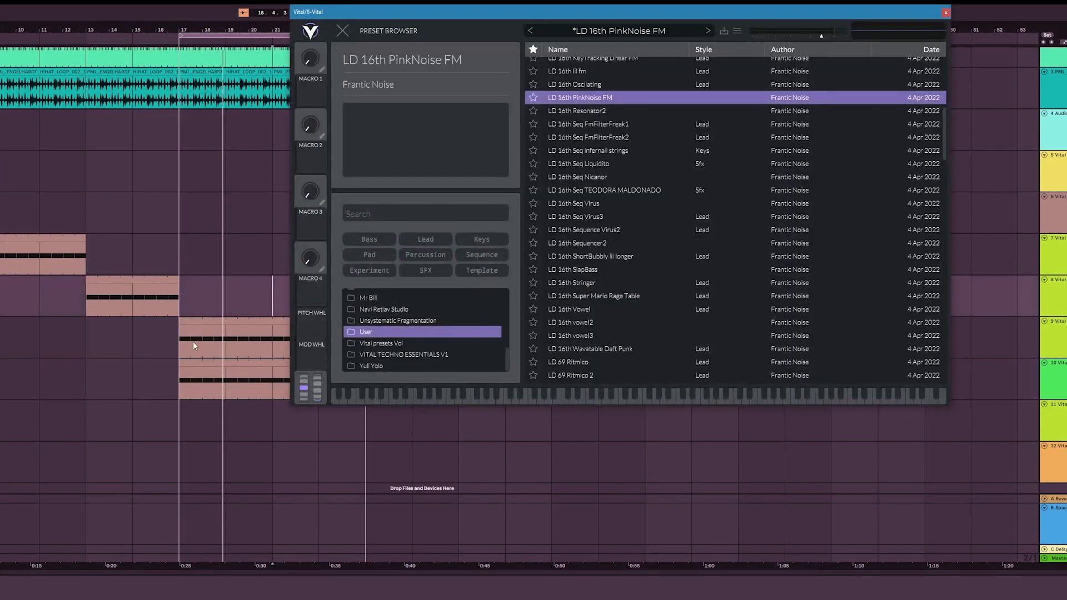
click(950, 17)
scroll(366, 252, up, 4)
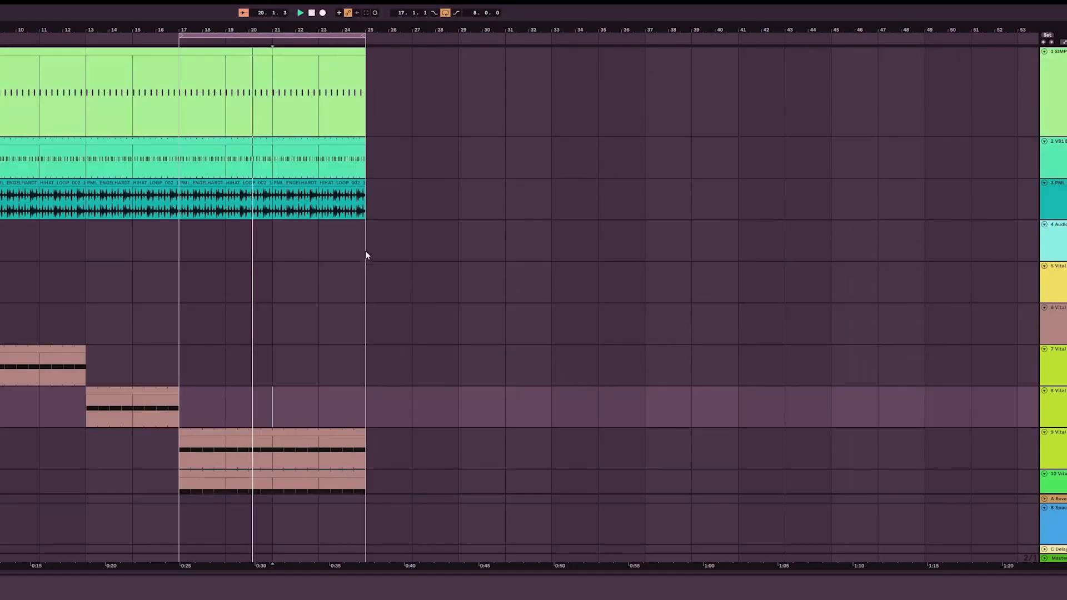
drag(365, 206, 146, 67)
key(ctrl+shift+d)
key(ctrl+z)
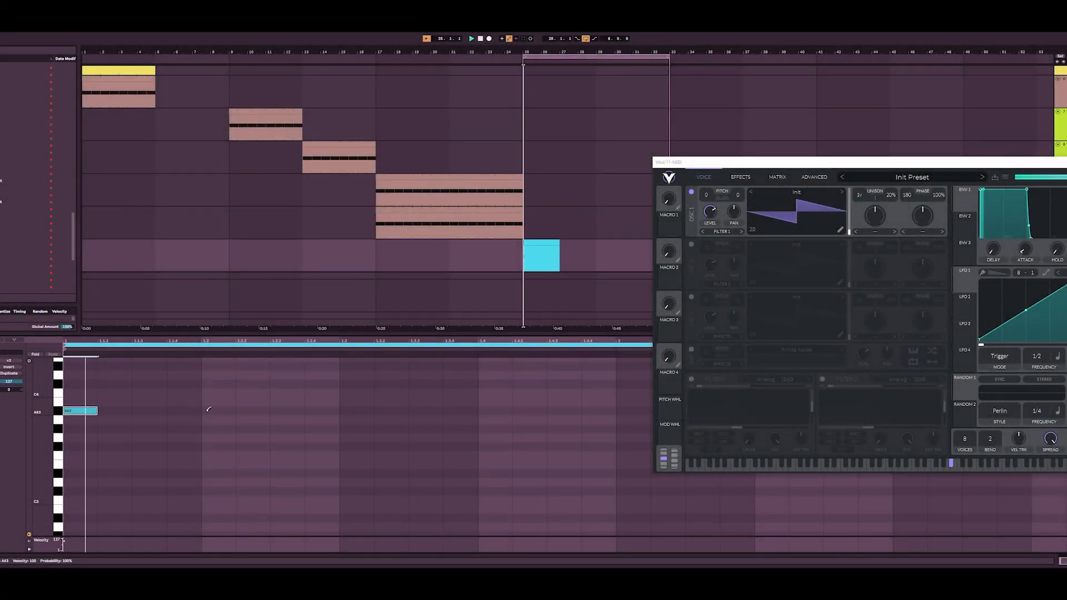
Step: Fill in the bar 25 clip's pattern with short A#3 notes three sixteenths apart
click(184, 410)
drag(253, 410, 285, 410)
click(403, 411)
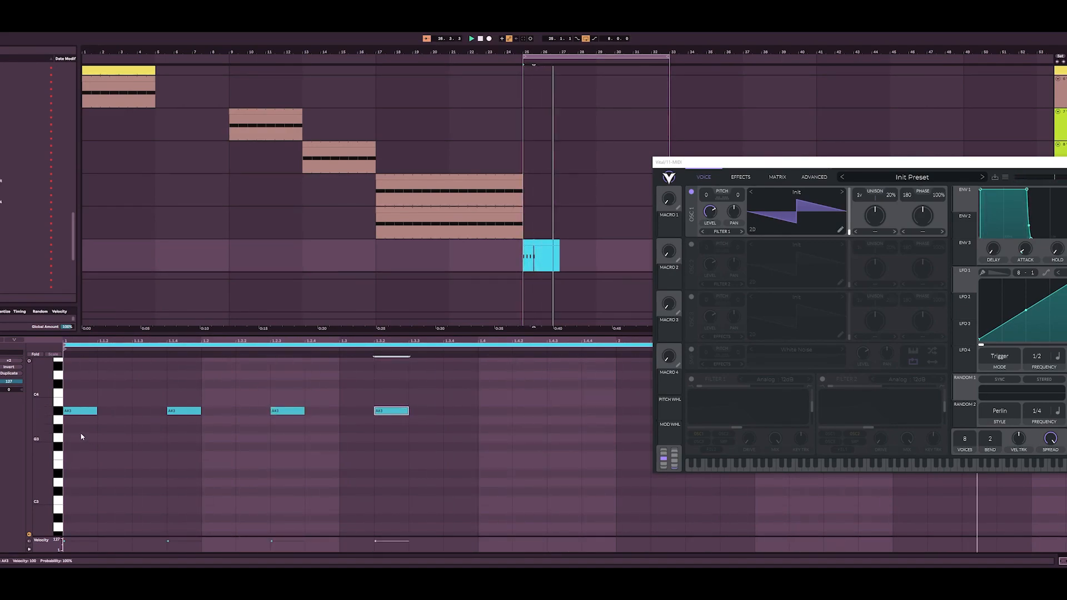
Step: Duplicate the one-bar pattern into bar 26, consolidate both bars into one clip, and add an A#3 note at 1.1.4
click(548, 258)
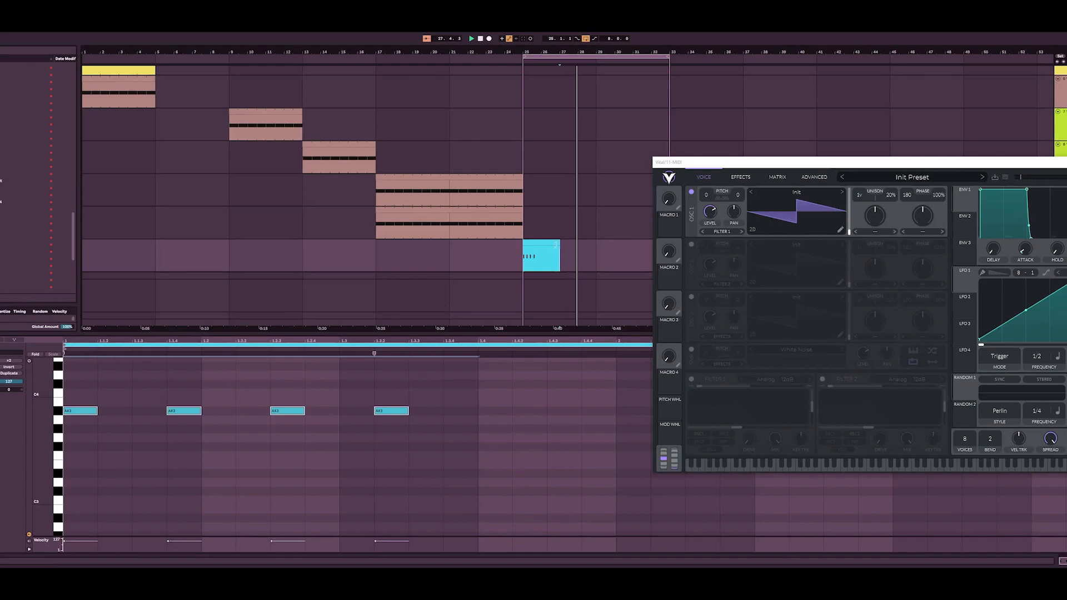
key(ctrl+1)
drag(545, 248, 546, 247)
key(ctrl+d)
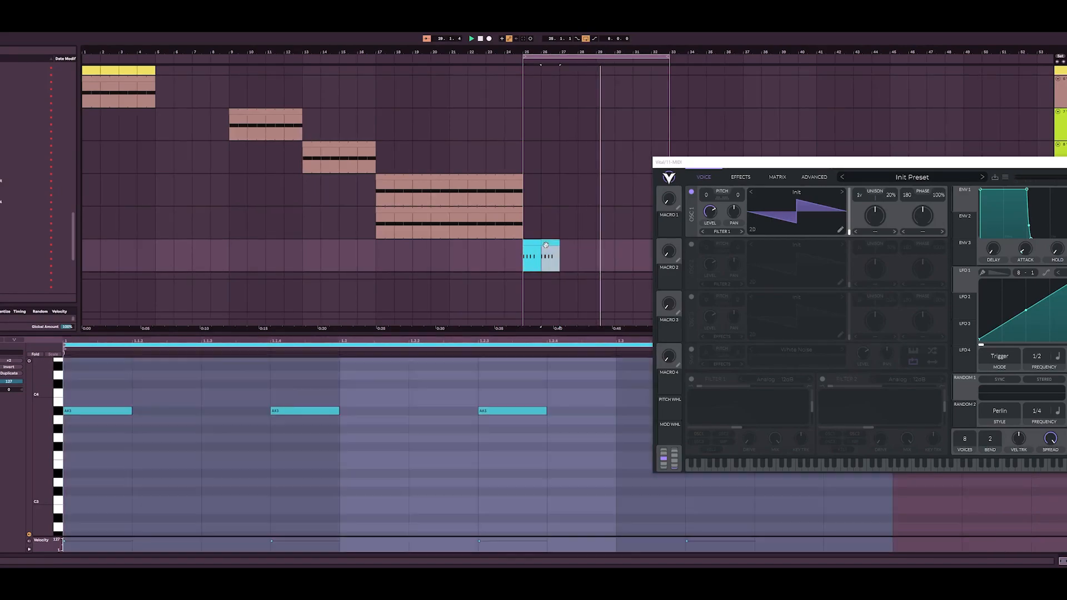
key(ctrl+j)
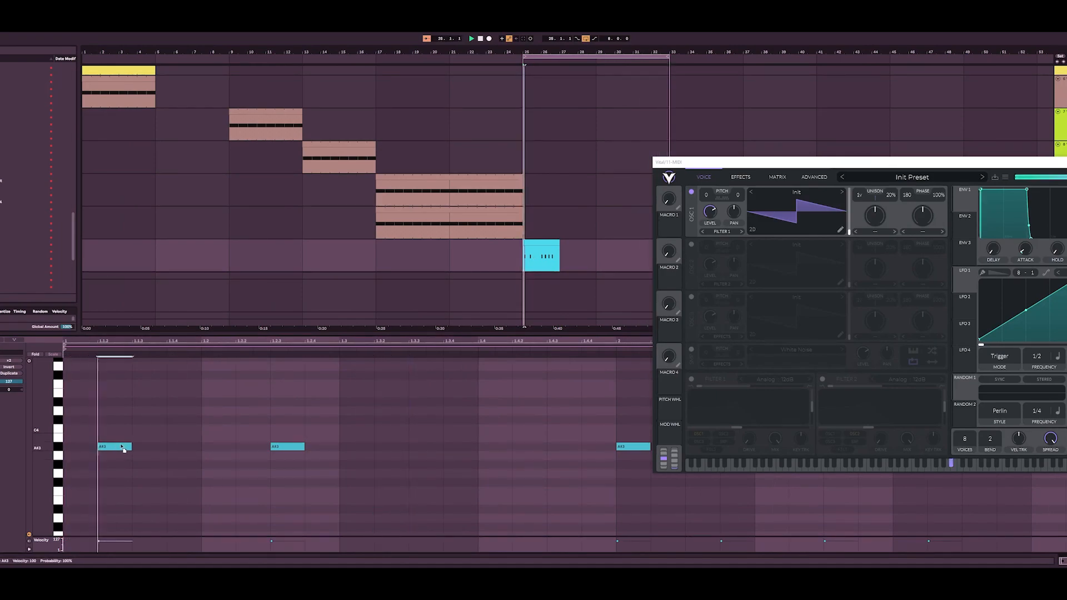
double_click(174, 446)
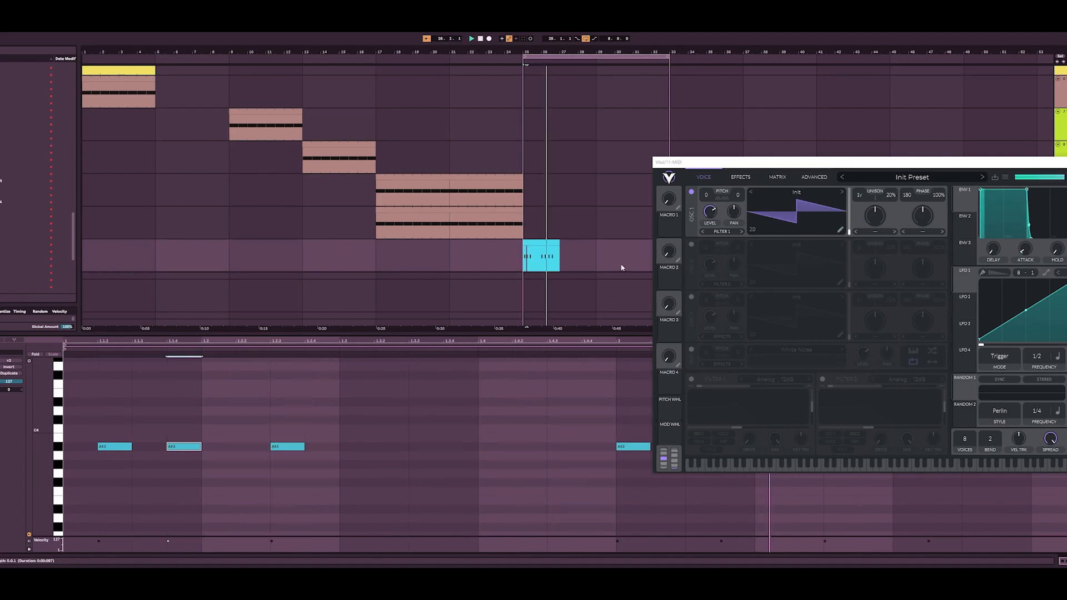
Step: Move the Vital window clear of the note editor and open its preset browser on the User folder
drag(727, 166, 401, 381)
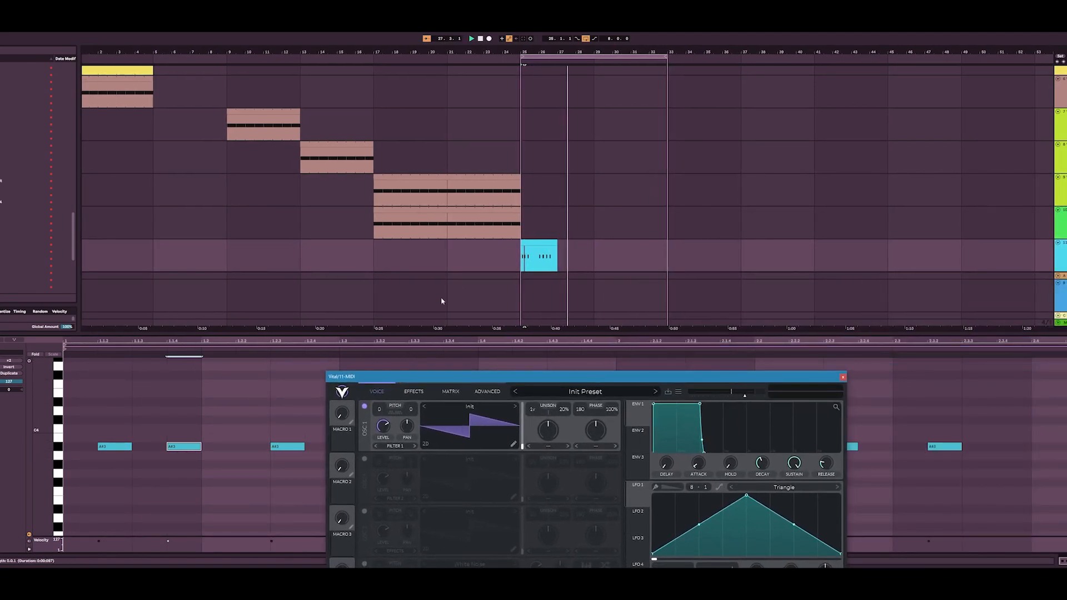
click(433, 310)
click(520, 258)
drag(519, 245, 193, 53)
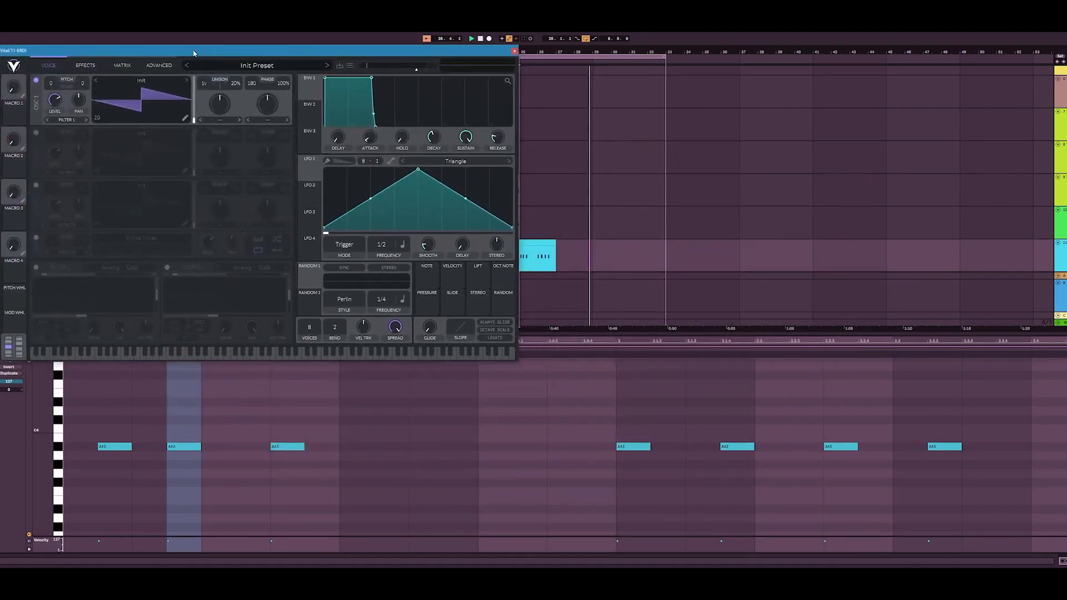
click(251, 77)
scroll(102, 300, down, 3)
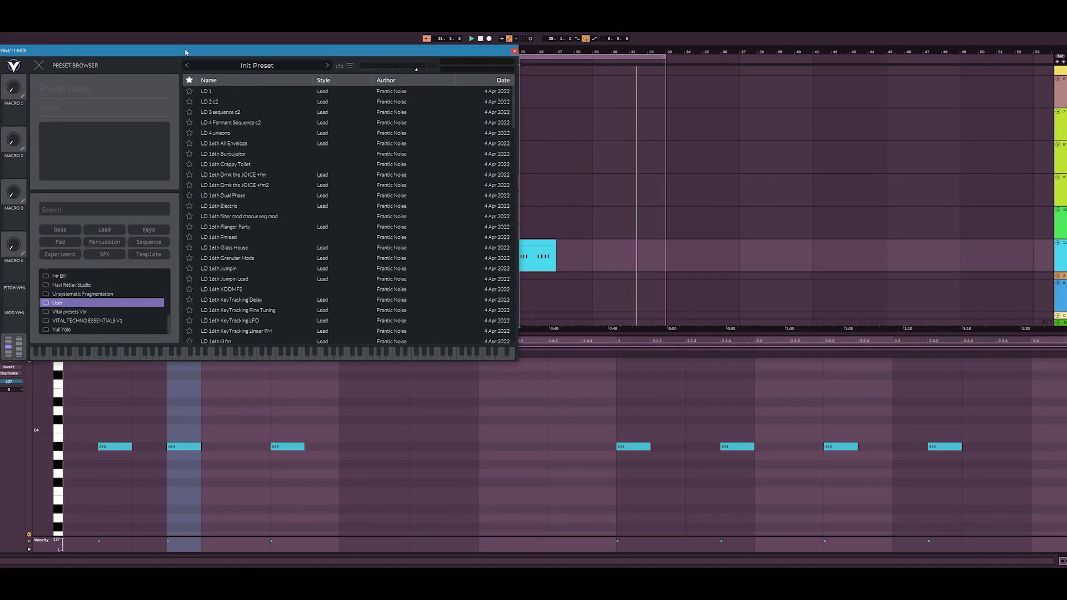
Step: Audition LD Magic Arpegio Triplet and LD Master Dish on the bar 25 clip, settling on the LD Master Flanger preset
drag(187, 53, 143, 67)
scroll(197, 261, down, 5)
click(197, 265)
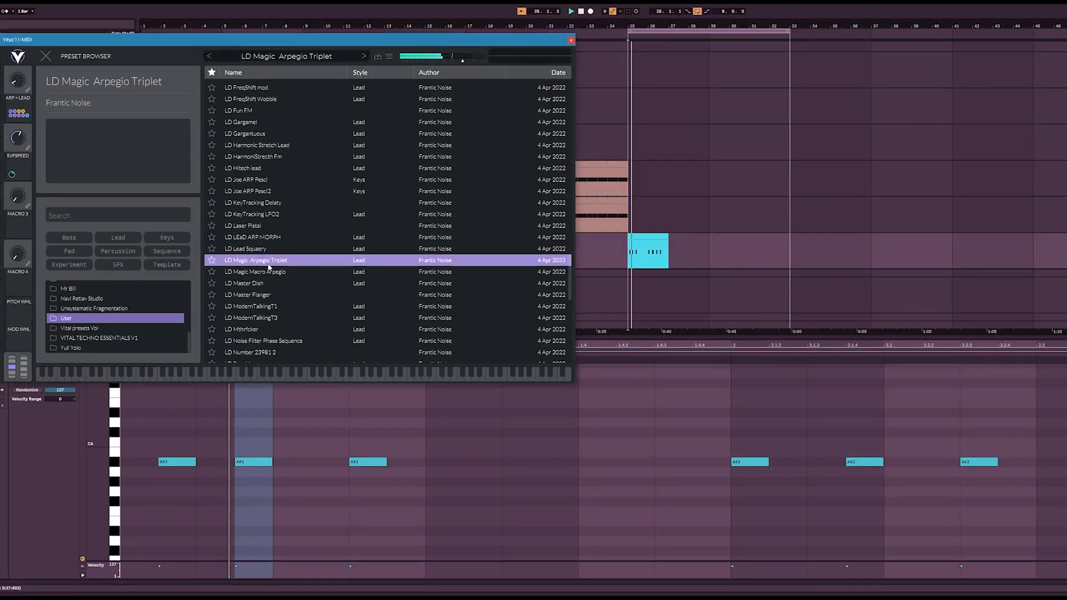
click(272, 283)
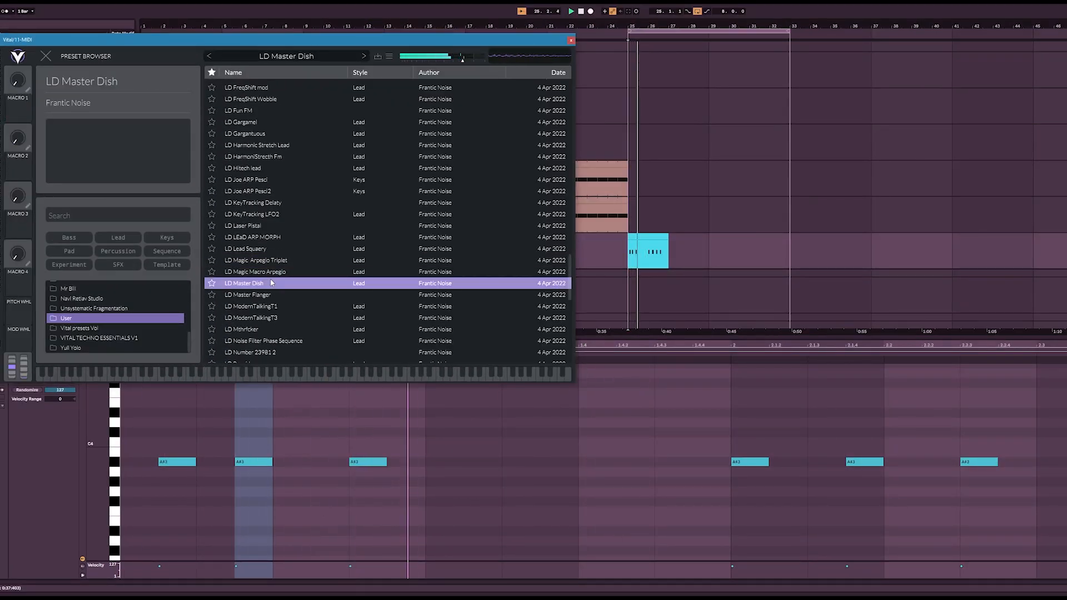
click(270, 296)
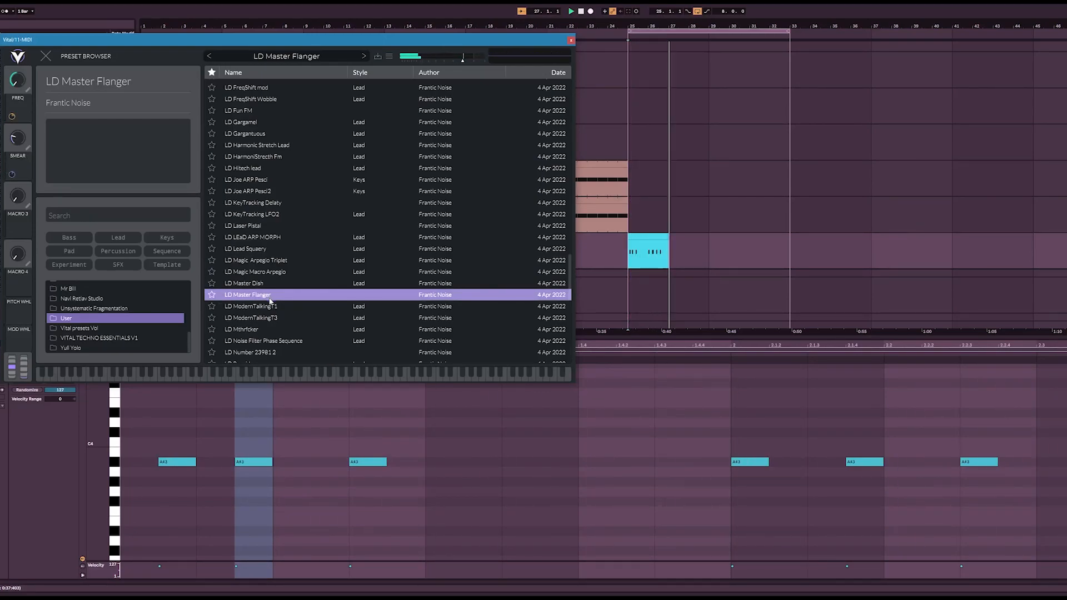
Step: Duplicate the two-bar lead clip to bar 29 and consolidate bars 25 to 29 into one clip
click(660, 238)
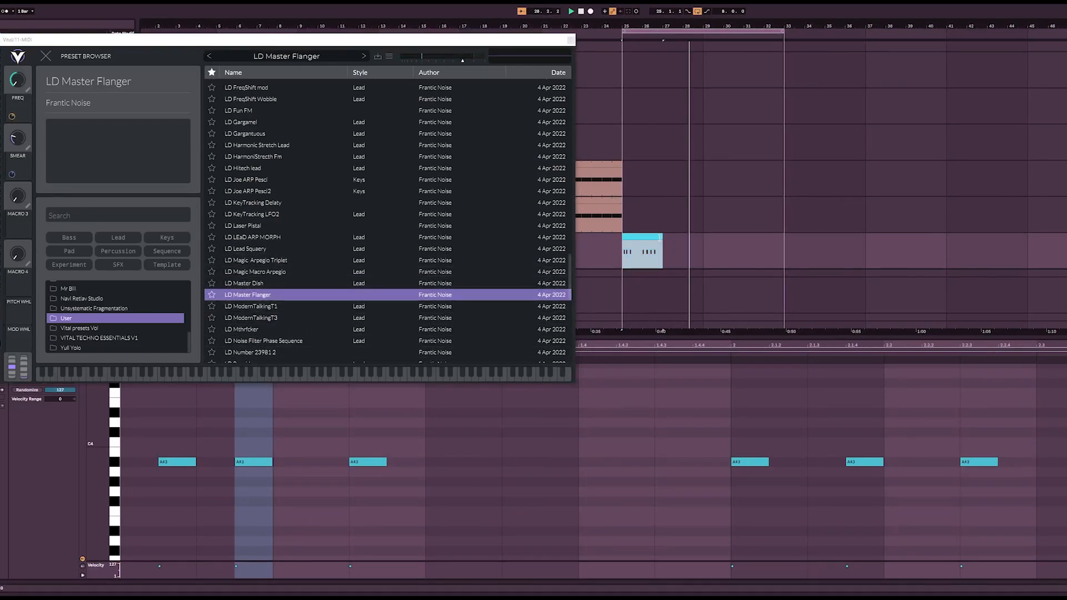
shift+click(695, 249)
key(ctrl+d)
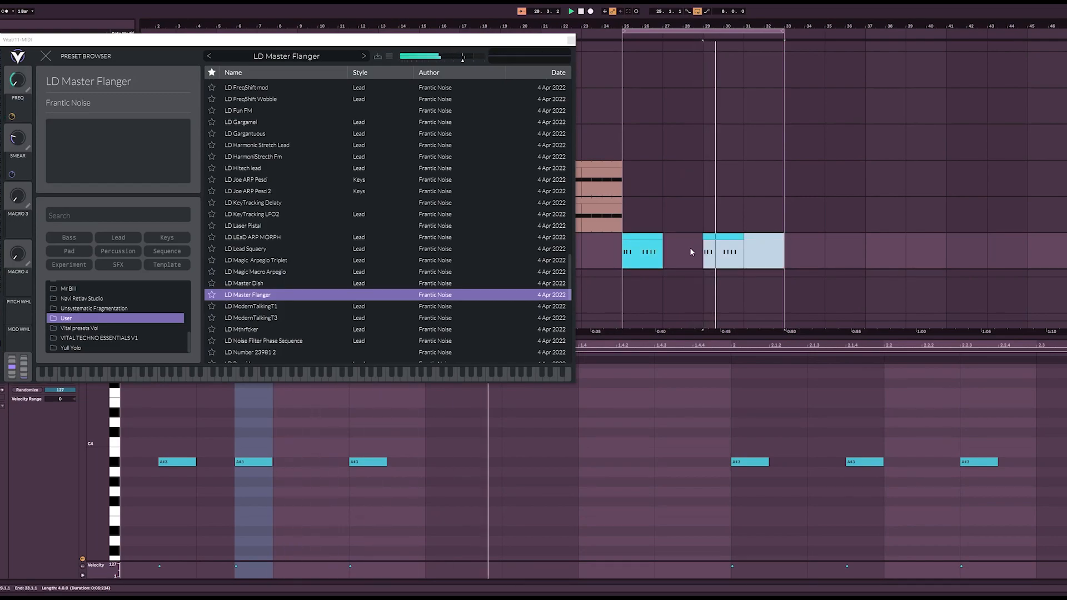
click(652, 237)
shift+click(690, 251)
key(ctrl+j)
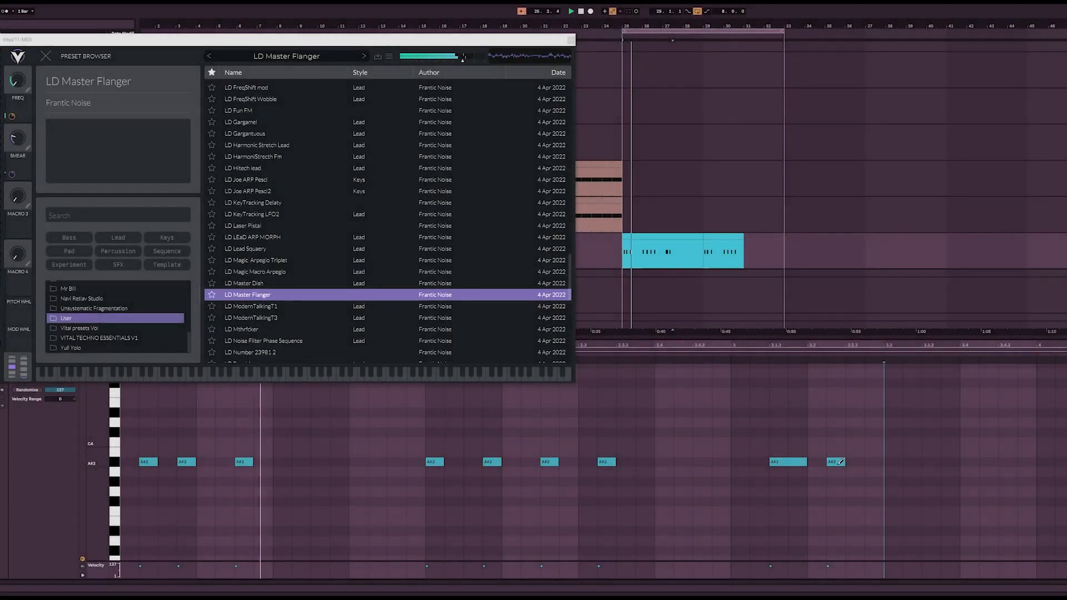
Step: Duplicate the two A#3 notes in the clip's third bar and shift the copies later within that bar
click(790, 462)
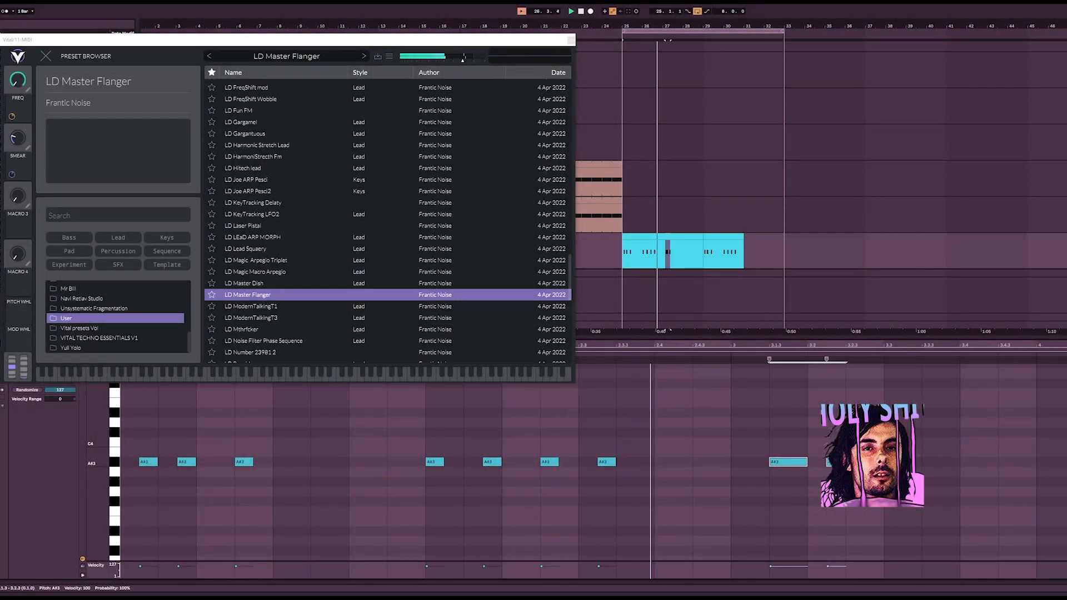
drag(759, 439, 860, 509)
key(ctrl+d)
key(Right)
key(Right)
key(Right)
key(Down)
key(Up)
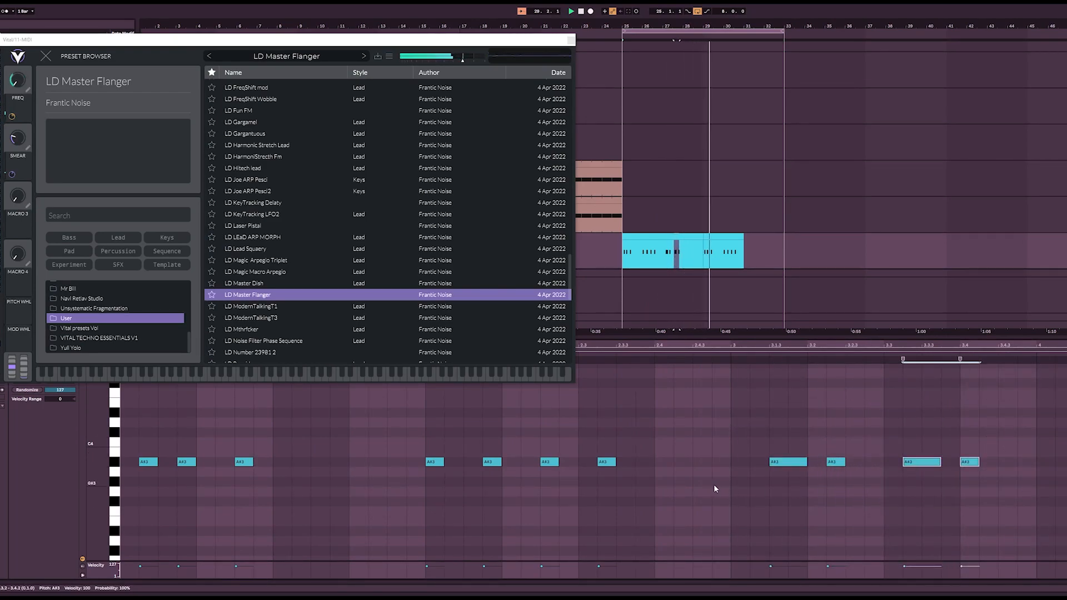
Step: Restart playback with the arrangement loop set to bars 25 to 29 and close the Vital window
key(space)
key(space)
click(672, 239)
key(ctrl+l)
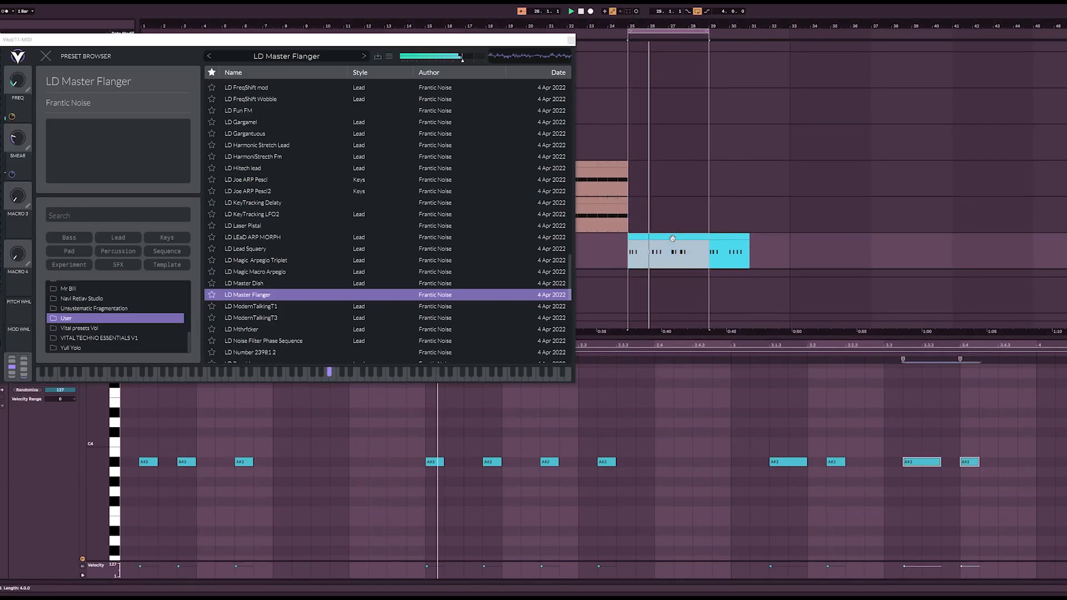
click(568, 44)
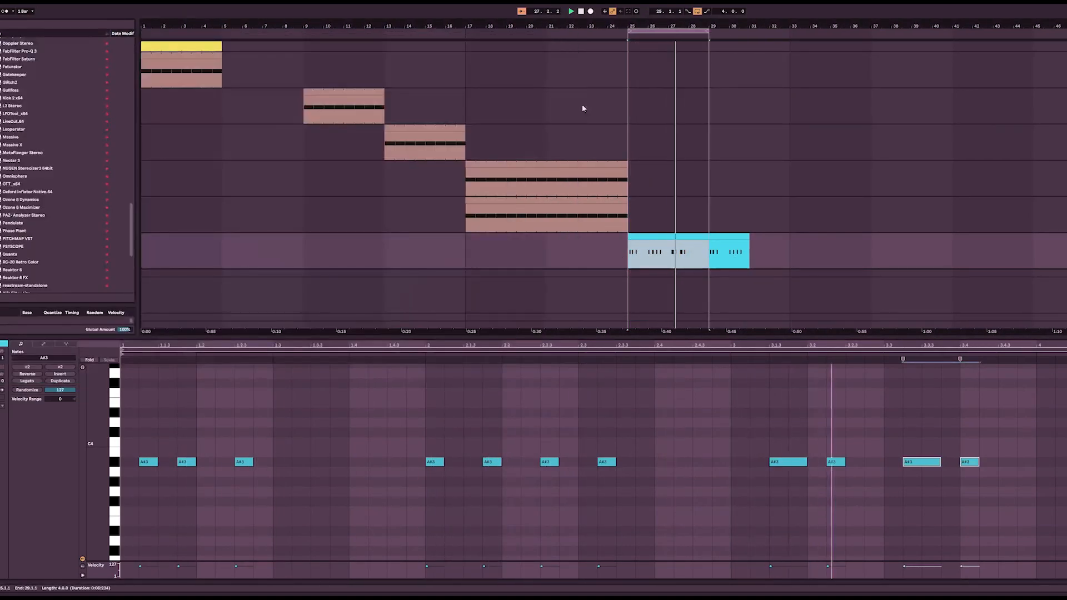
Step: Duplicate the lower bar 17 clip to bar 25 and delete the copy's section from bar 27 to 29
click(548, 212)
key(ctrl+d)
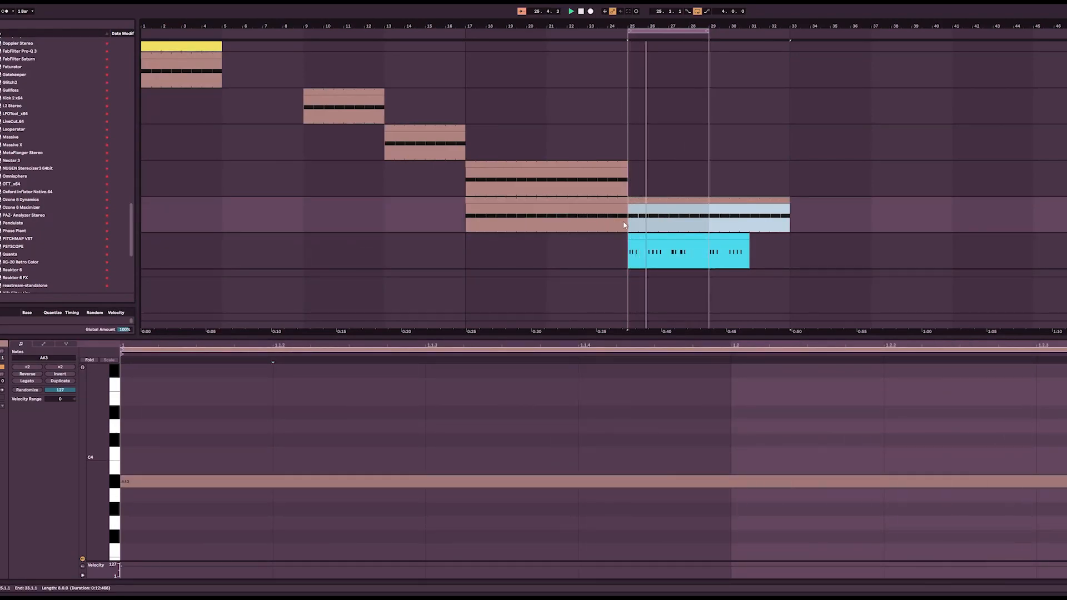
click(673, 228)
drag(672, 226, 708, 223)
key(ctrl+1)
key(Delete)
Step: Copy bars 17 to 19 of the upper bar 17 clip and paste them at bar 27 on the same track
click(507, 182)
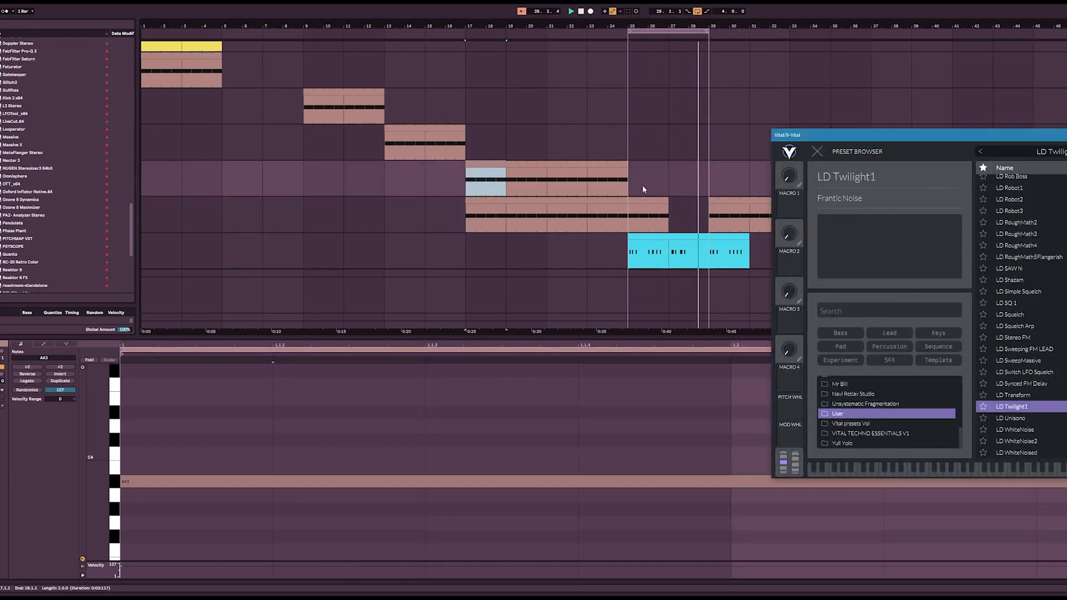
key(ctrl+c)
click(655, 191)
key(ctrl+v)
click(689, 208)
click(711, 268)
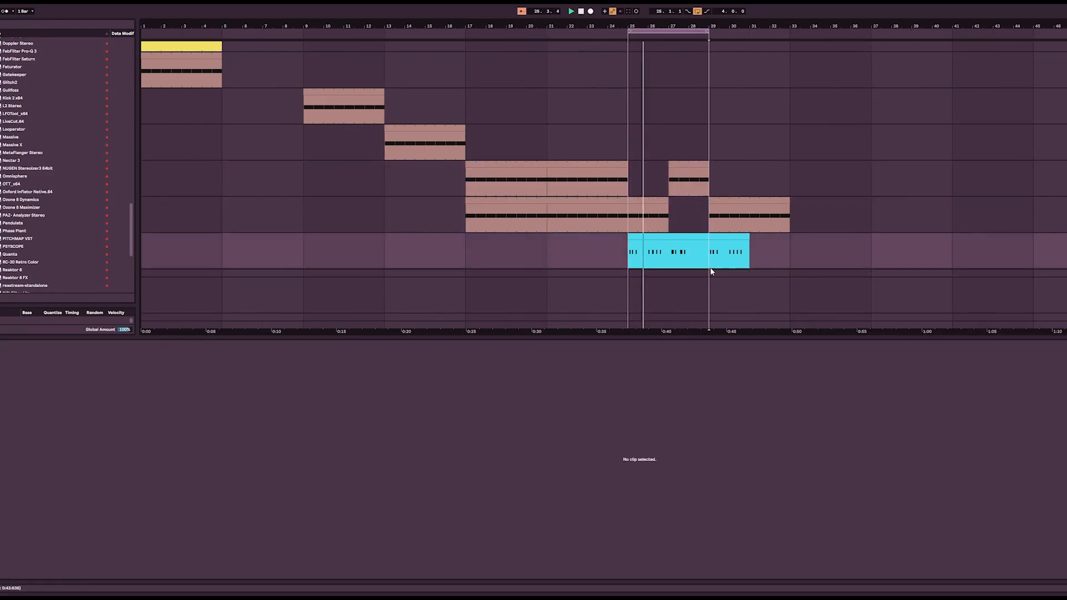
drag(708, 31, 743, 33)
key(ctrl+1)
drag(668, 209, 684, 197)
drag(671, 257, 686, 259)
key(Delete)
key(ctrl+z)
Step: Enable looping on the four-bar clip at bar 25 and extend it to bar 33
click(707, 237)
key(ctrl+e)
drag(707, 238, 771, 230)
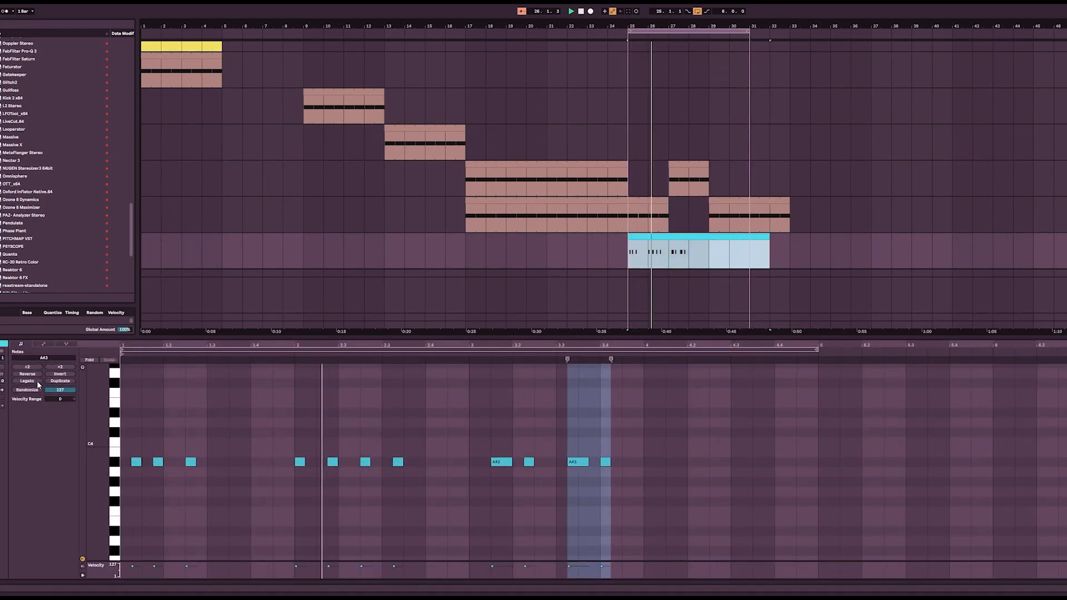
click(2, 367)
drag(768, 238, 784, 236)
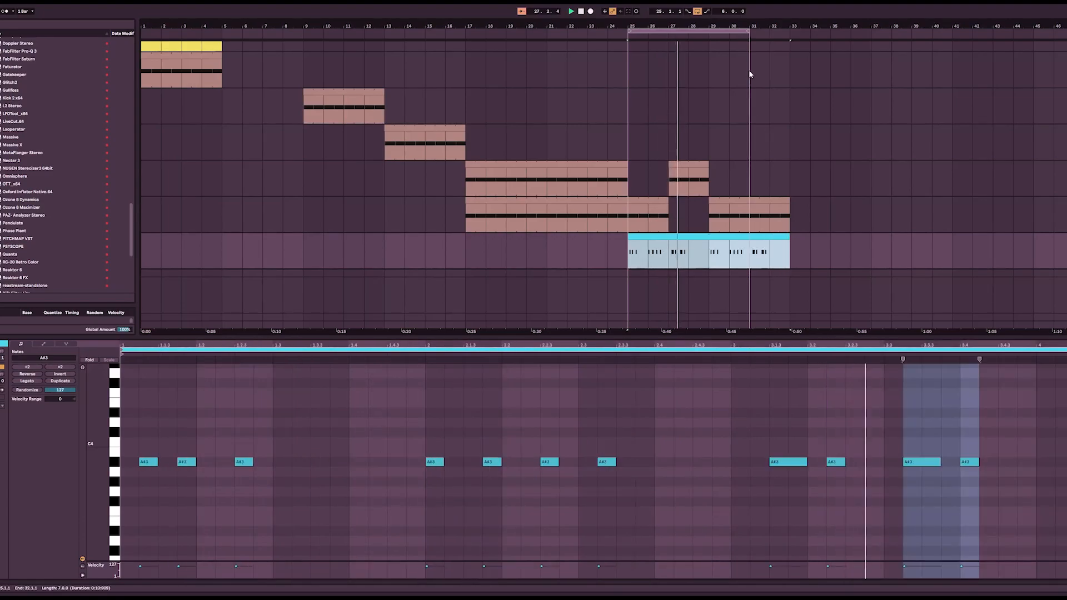
Step: Extend the arrangement loop to bar 33 and deactivate the bar 31 to 33 section of the duplicated lead clip
drag(749, 32, 785, 34)
click(784, 222)
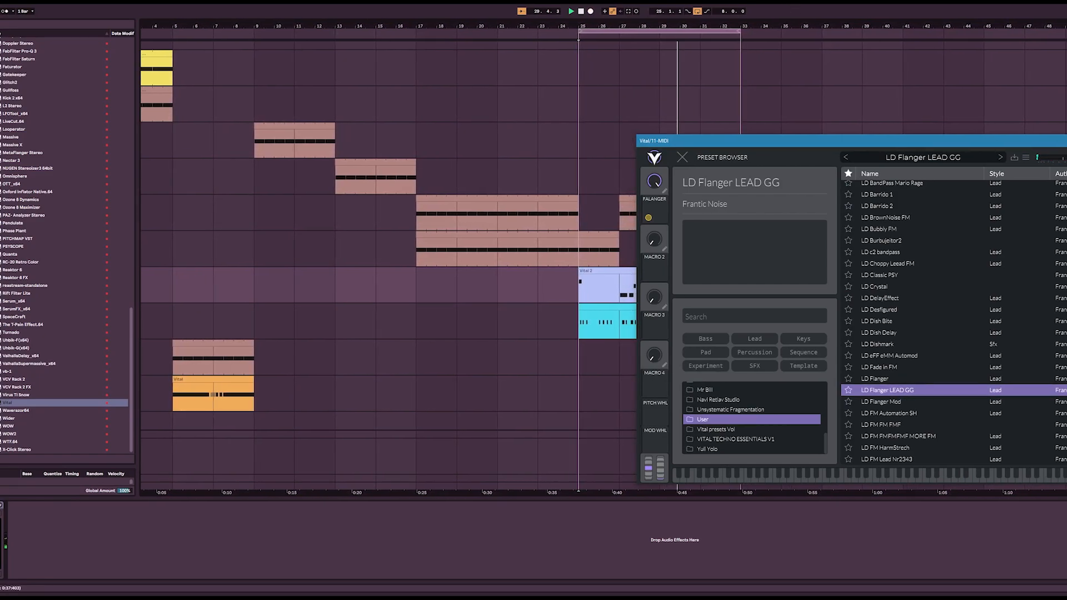
click(1066, 140)
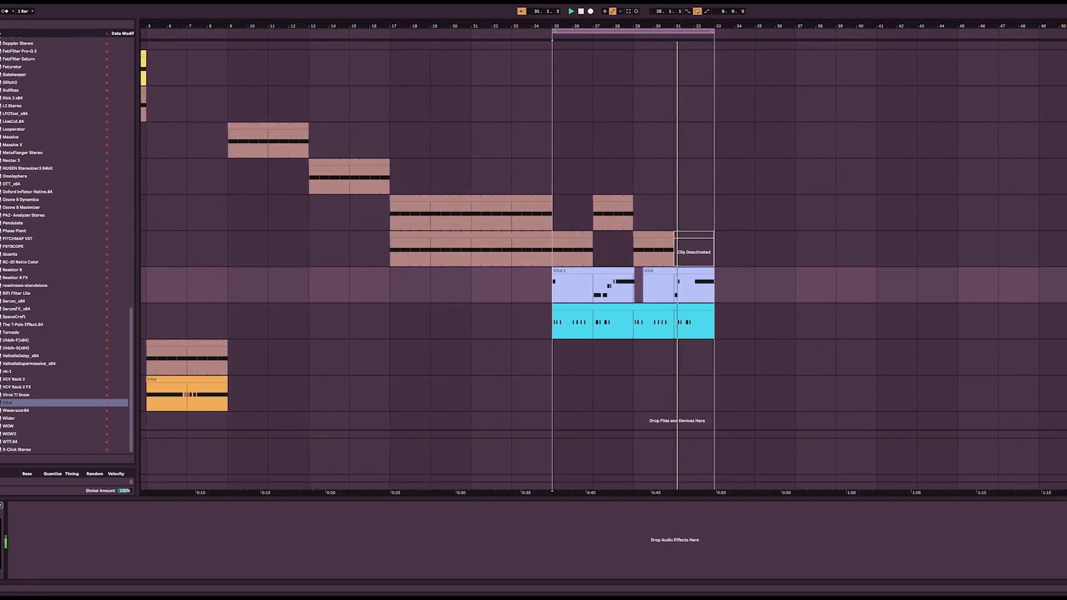
Step: Delete the stray notes at the start of the recorded Vital clip and consolidate bars 25 to 33 into one clip
drag(553, 291, 563, 292)
key(Delete)
drag(632, 291, 547, 291)
key(Delete)
key(ctrl+j)
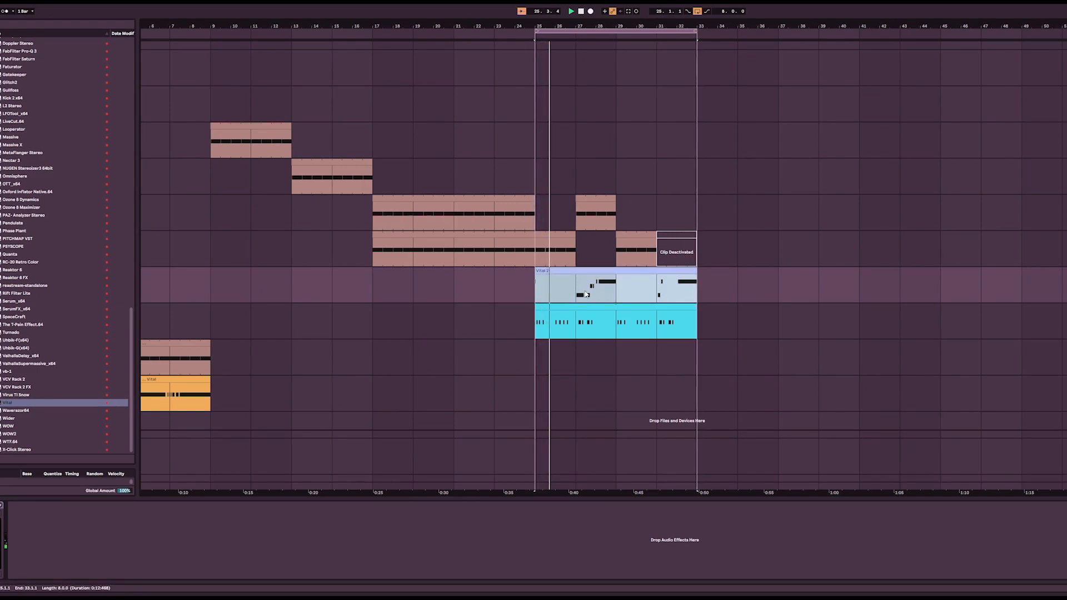
Step: Open the consolidated Vital clip and quantize its phrase of notes between bars 3 and 5
double_click(580, 289)
click(619, 478)
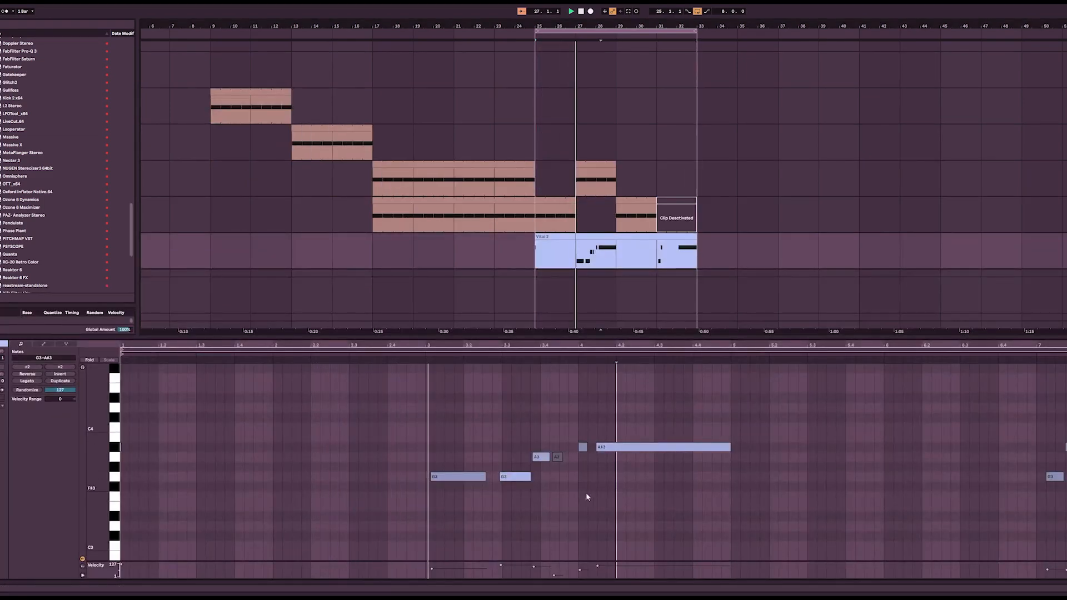
drag(415, 503, 771, 398)
key(ctrl+u)
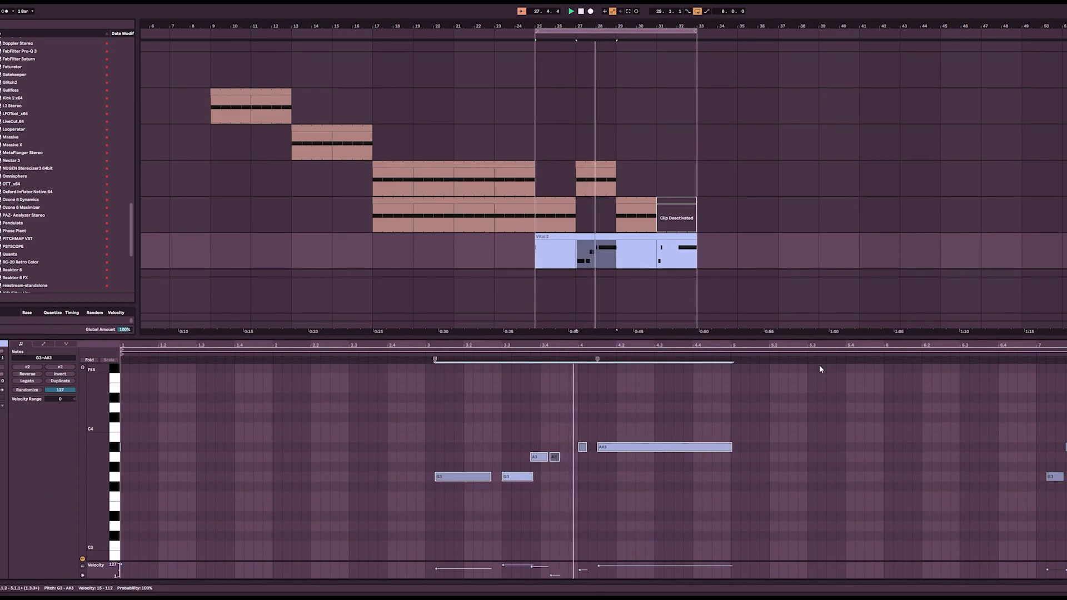
click(562, 505)
drag(415, 519, 551, 417)
Step: Trim the recorded clip's start to bar 27 and delete its section from bar 29 to 31
drag(629, 237, 669, 239)
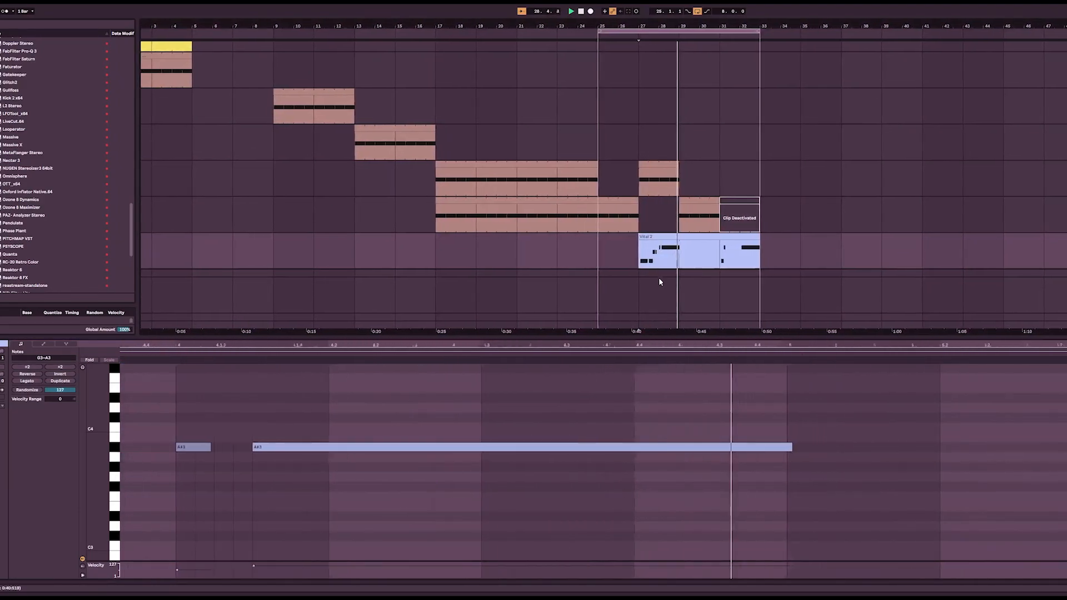
click(642, 195)
click(681, 256)
drag(683, 258, 701, 261)
key(Delete)
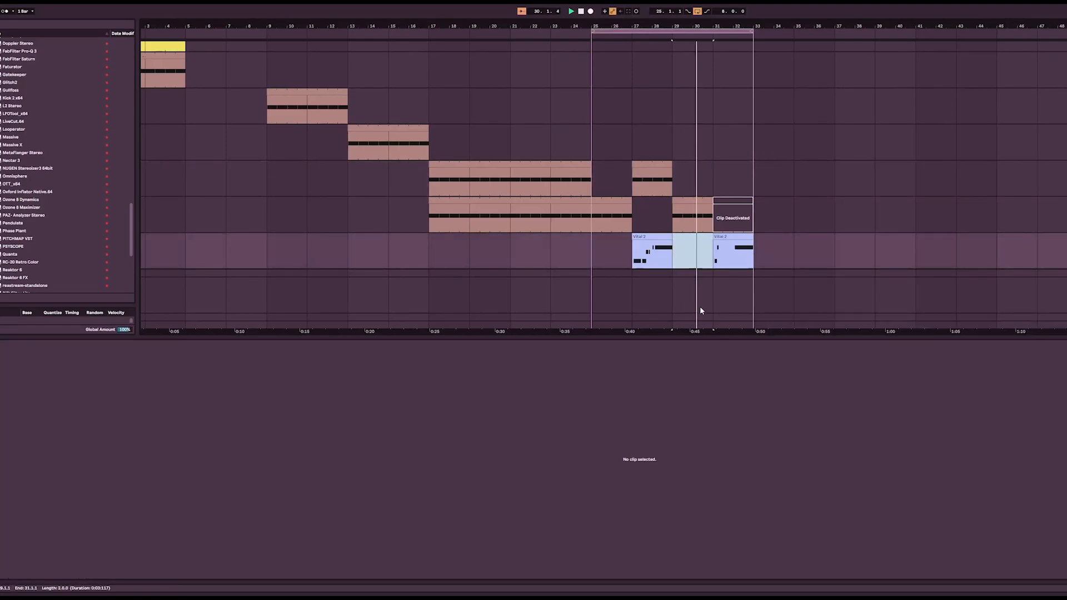
Step: Collapse the clip detail area and select the cyan clip's track at bar 25 to view its devices
drag(692, 337, 689, 578)
scroll(685, 229, up, 2)
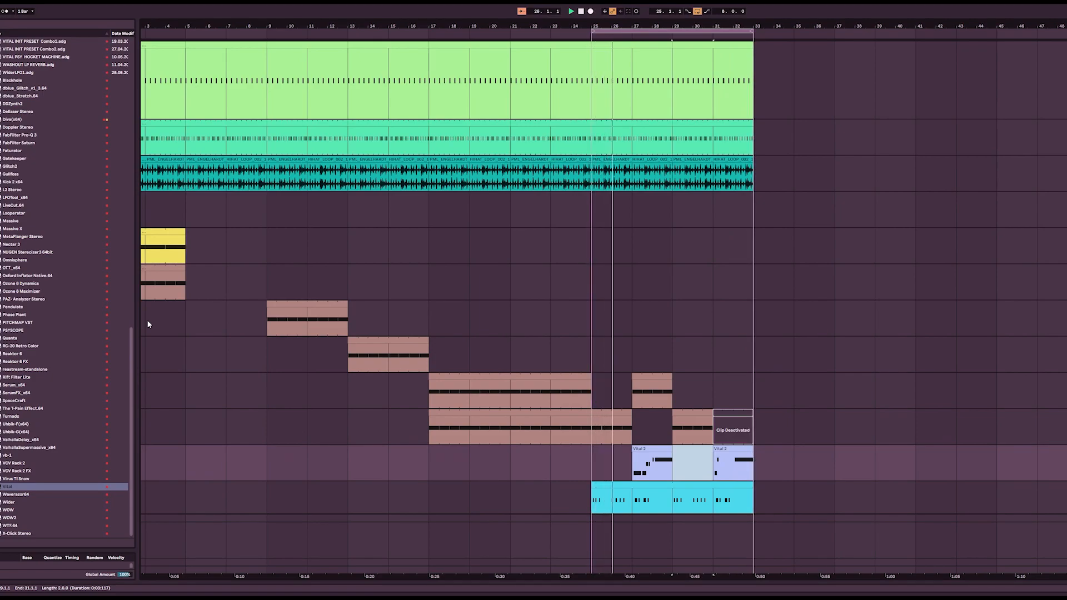
scroll(578, 348, down, 1)
scroll(667, 348, down, 2)
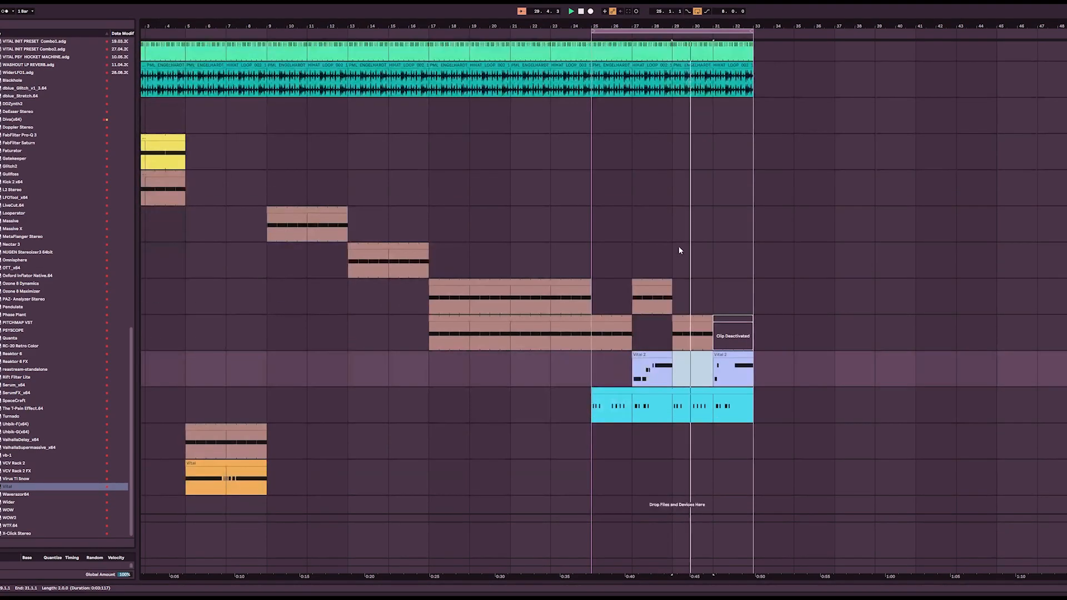
click(607, 409)
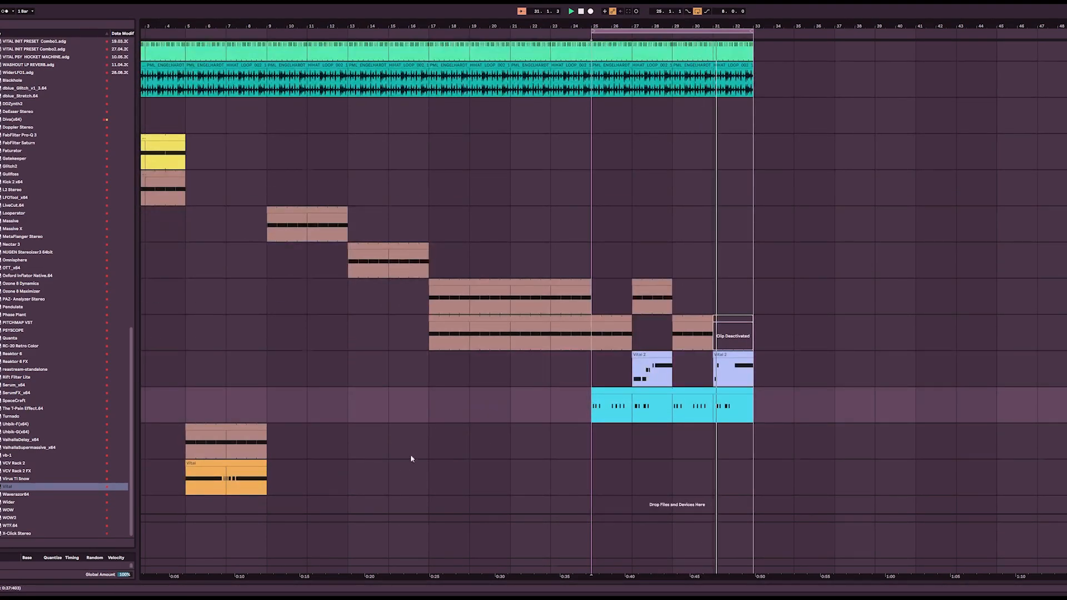
key(shift+Tab)
click(0, 505)
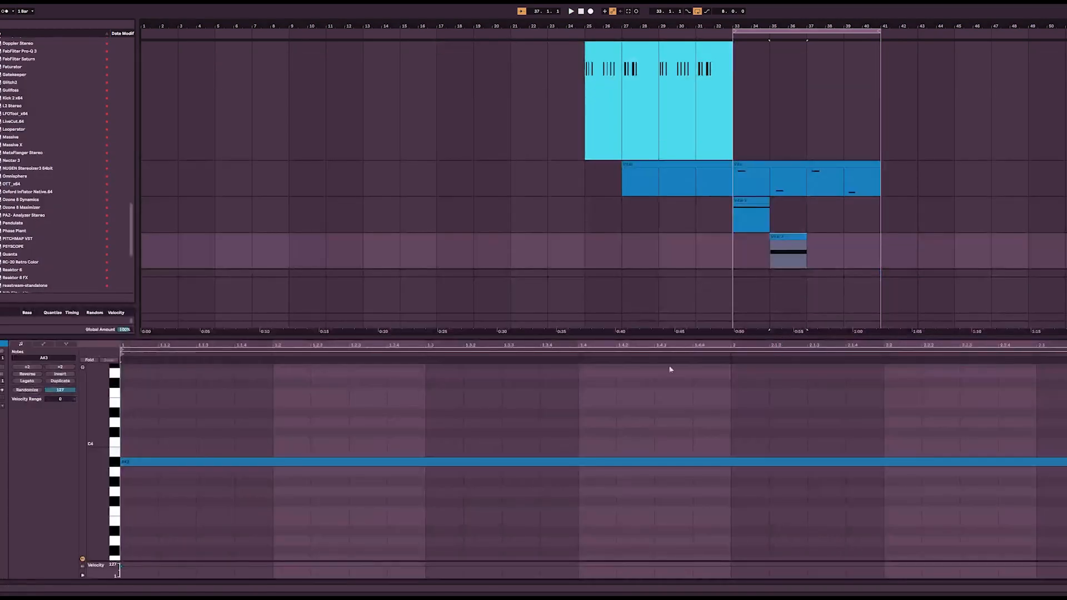
Step: Replace the long note in the bar 35 to 37 Vital clip with repeated A#3 eighth notes filling the clip, and play it
click(158, 455)
key(ctrl+z)
key(ctrl+z)
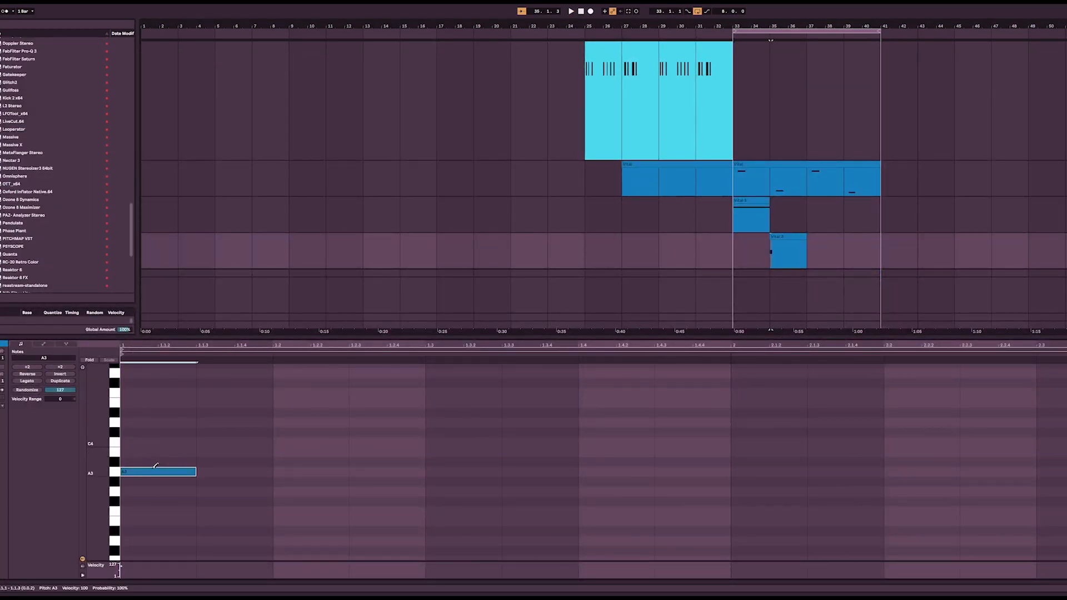
key(ctrl+d)
key(ctrl+d)
key(ctrl+d)
key(ctrl+d)
key(ctrl+d)
key(ctrl+d)
key(ctrl+d)
key(ctrl+d)
key(ctrl+d)
key(ctrl+d)
key(ctrl+d)
key(ctrl+d)
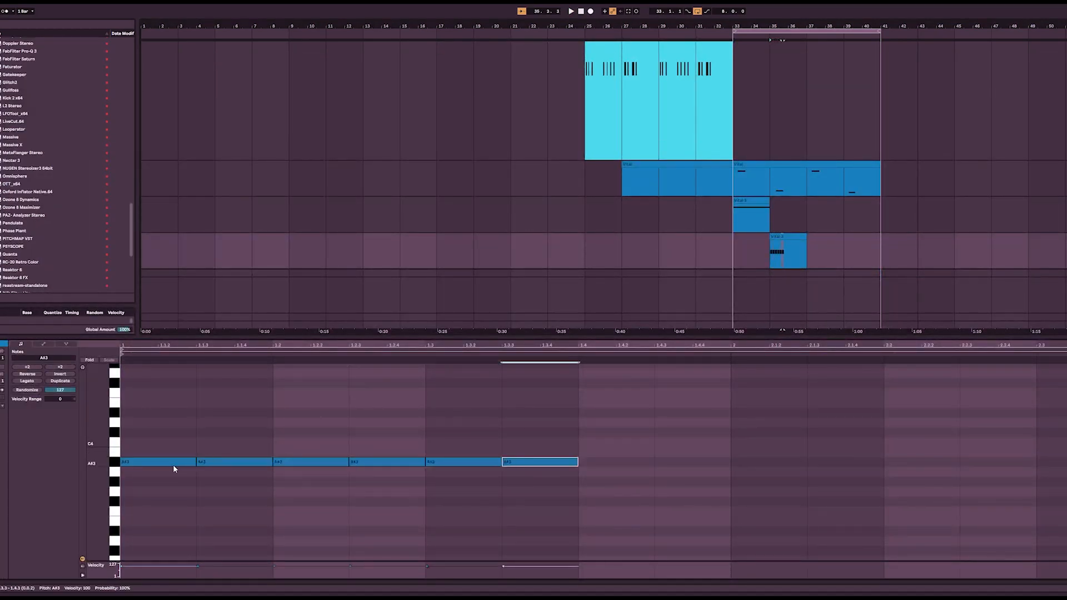
key(space)
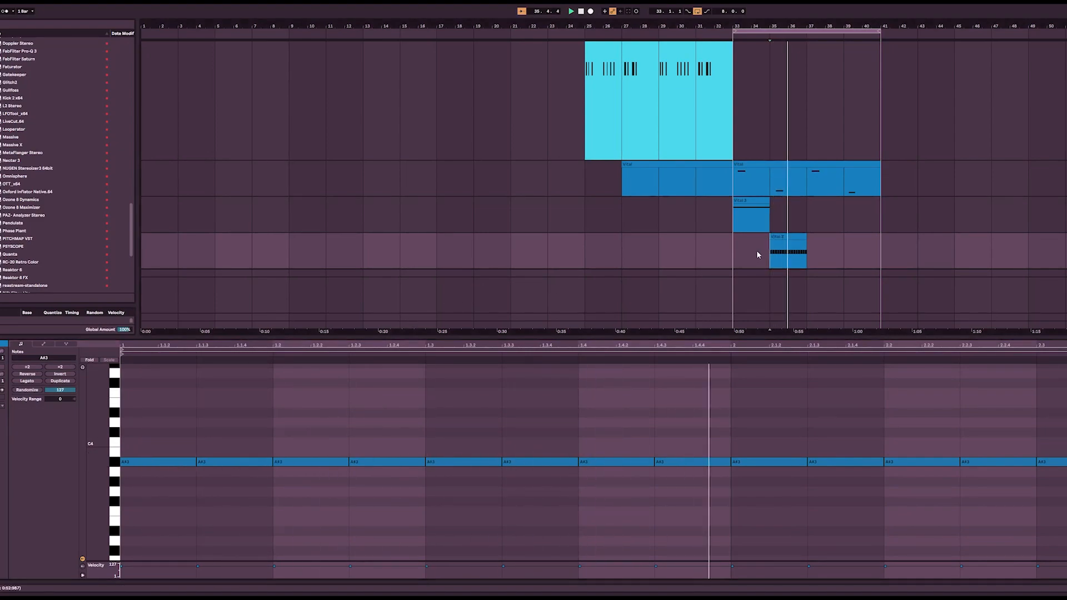
Step: Duplicate the two-bar eighth-note Vital clip at bar 35 twice, up to bar 41
click(789, 238)
key(ctrl+d)
key(ctrl+d)
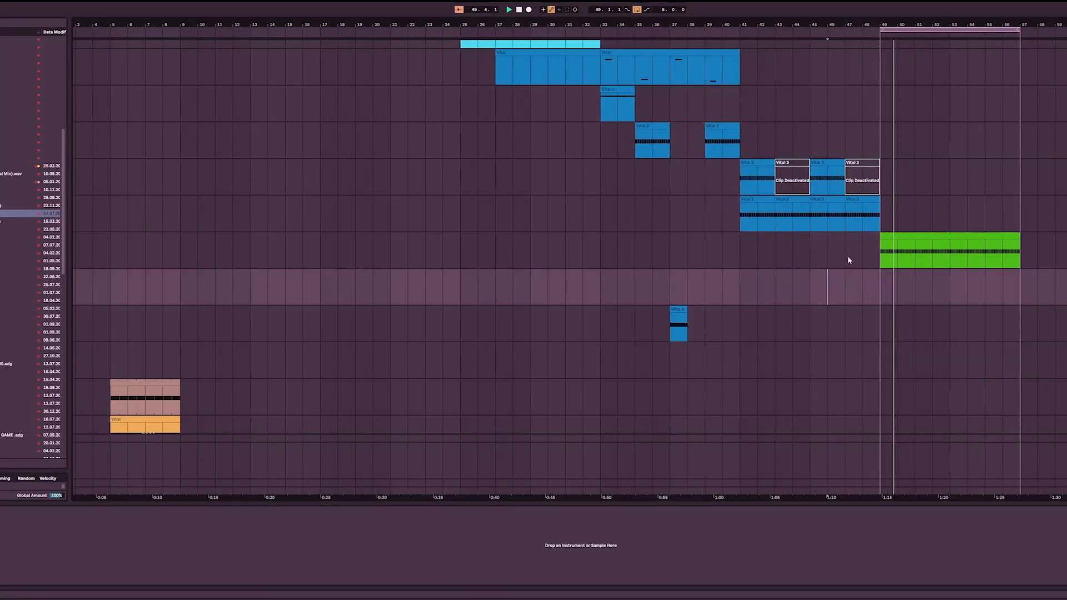
Step: Copy a two-bar Vital clip to bar 49 on the track below the green clip and repeat it up to bar 59
drag(823, 199, 894, 287)
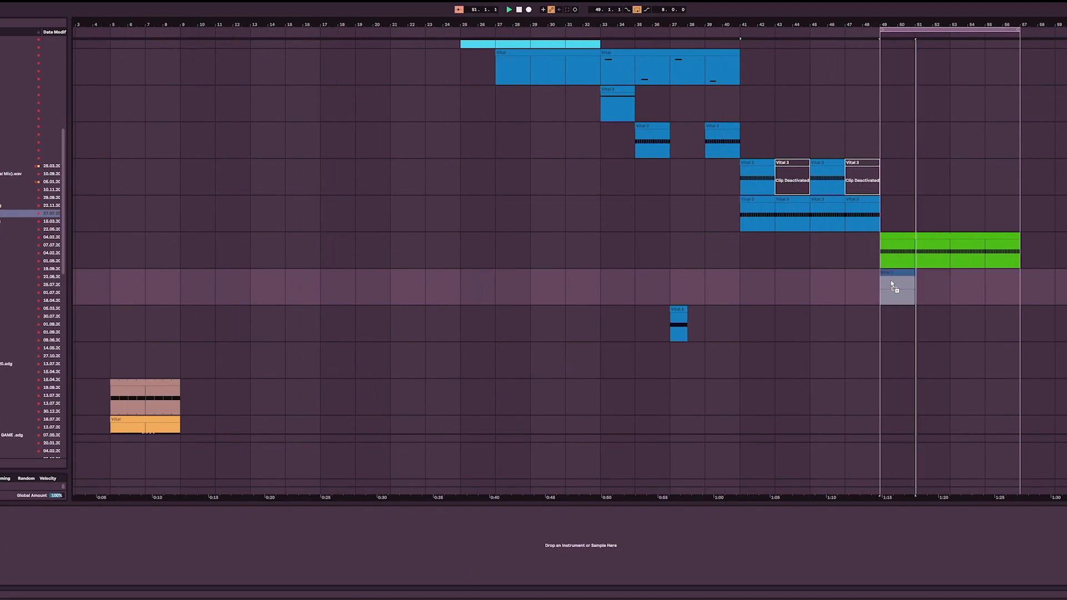
key(ctrl+d)
key(ctrl+d)
key(ctrl+d)
key(ctrl+d)
Step: Load a new Vital instance on the copied clips' track and lower its output volume to about -18.8 dB
scroll(5, 317, down, 10)
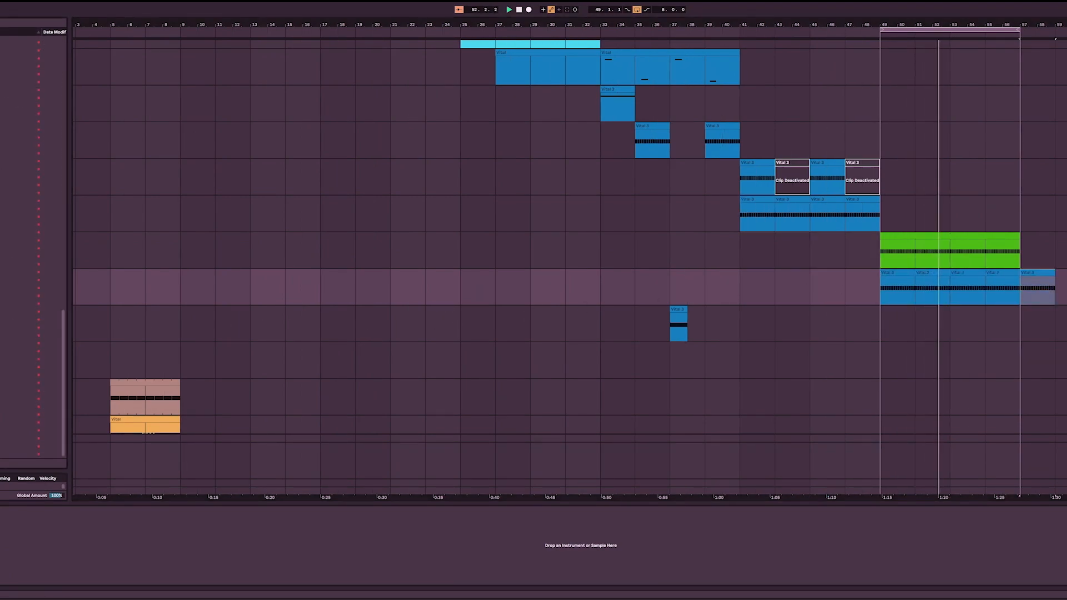
double_click(11, 407)
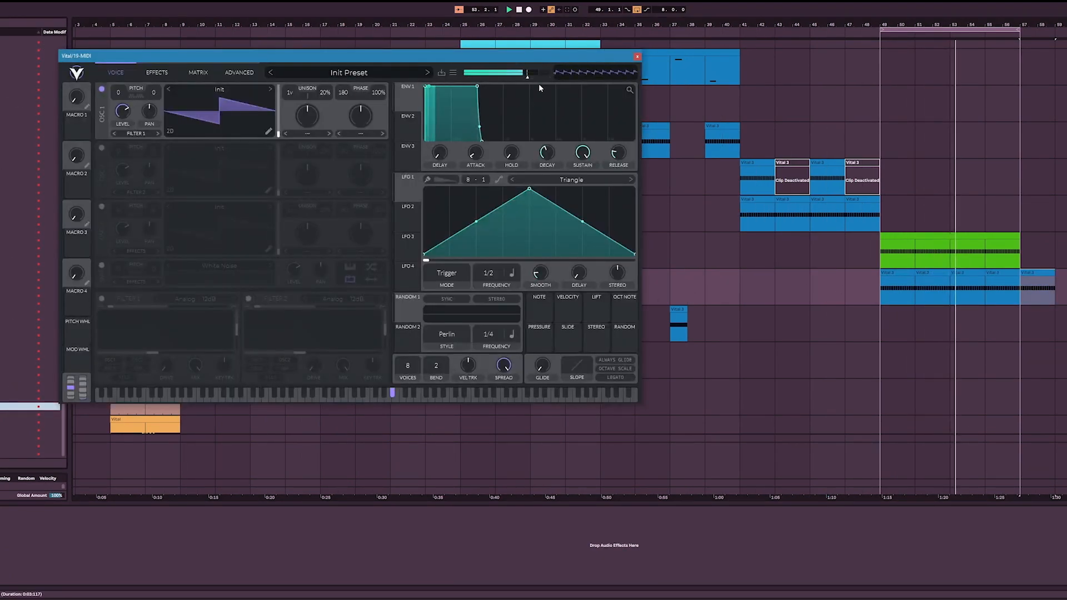
drag(535, 79, 492, 80)
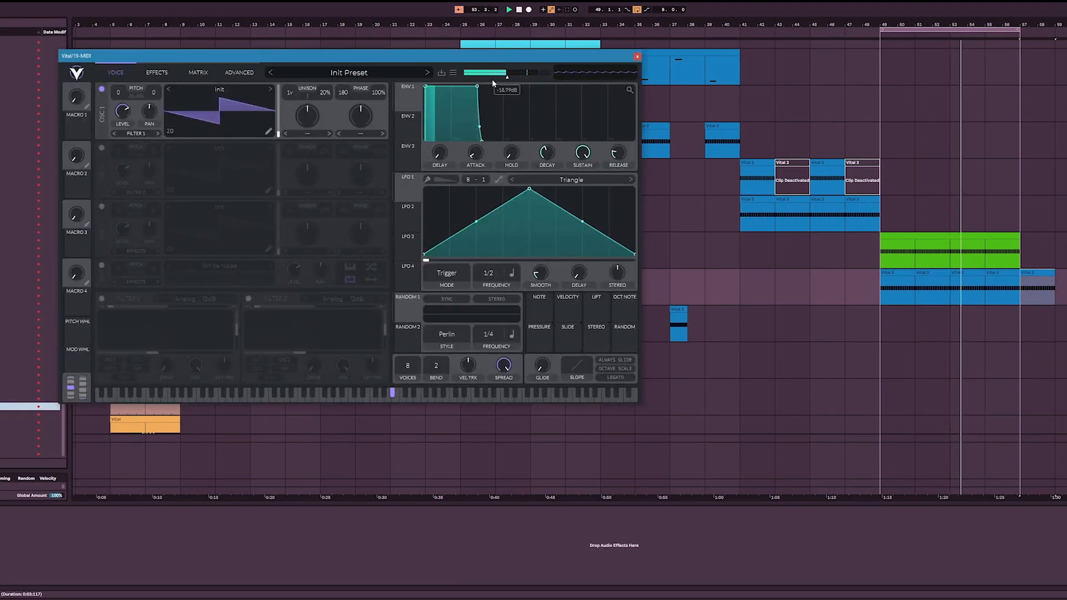
Step: Load the LD 16th Electric preset from the User folder in Vital and lower its output volume
click(367, 73)
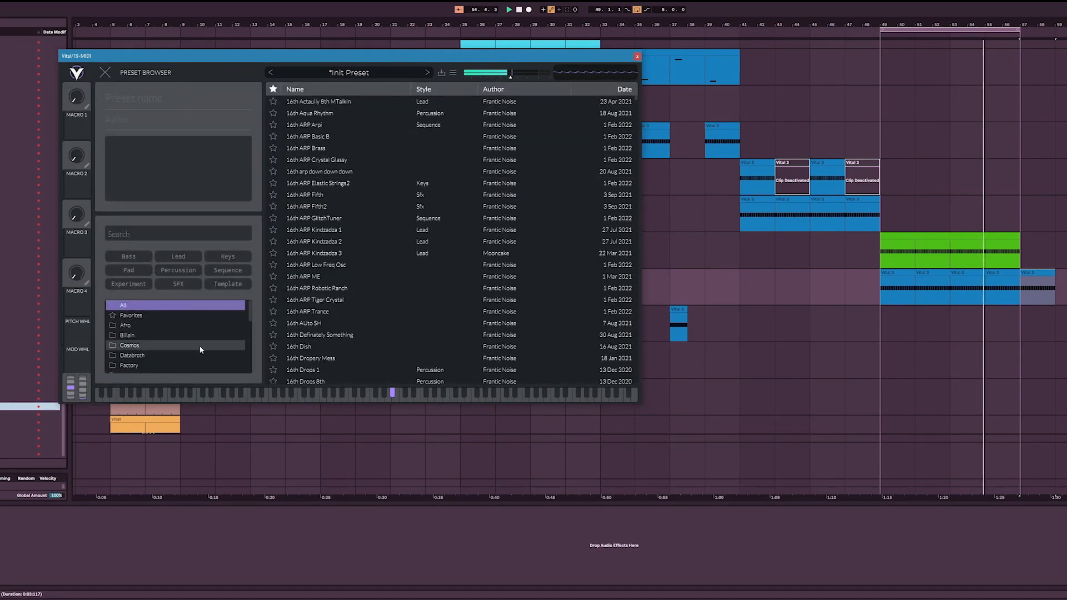
scroll(199, 345, down, 5)
click(184, 338)
click(334, 195)
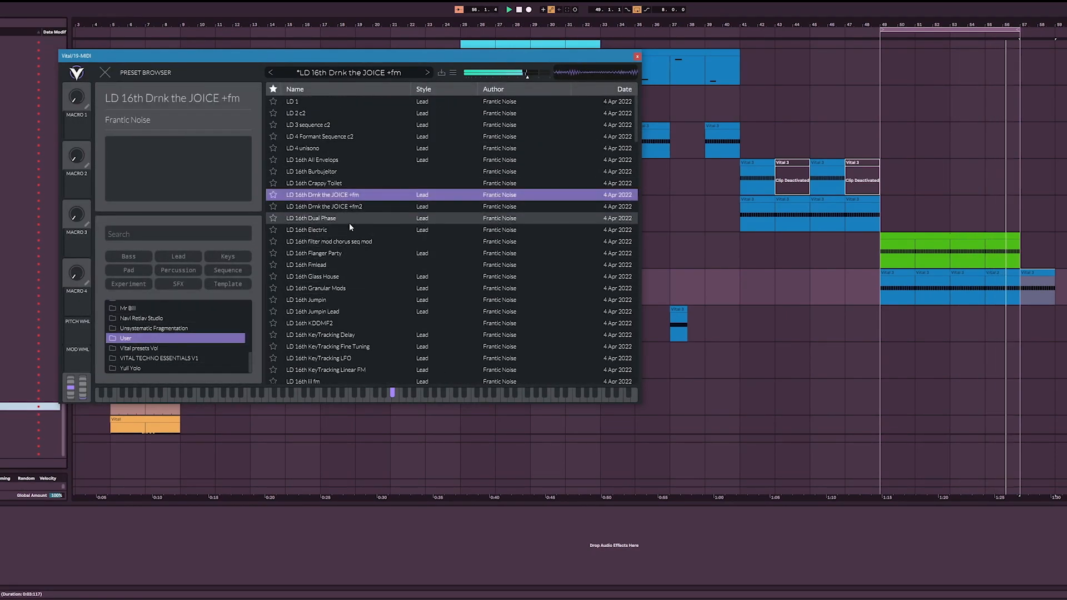
click(351, 240)
click(352, 236)
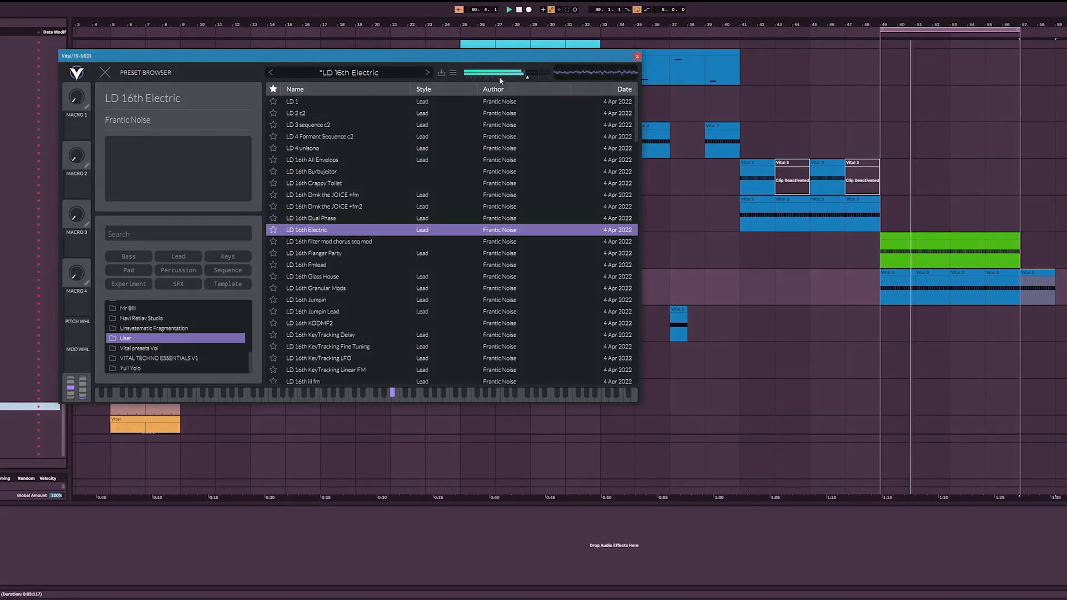
drag(521, 76, 498, 88)
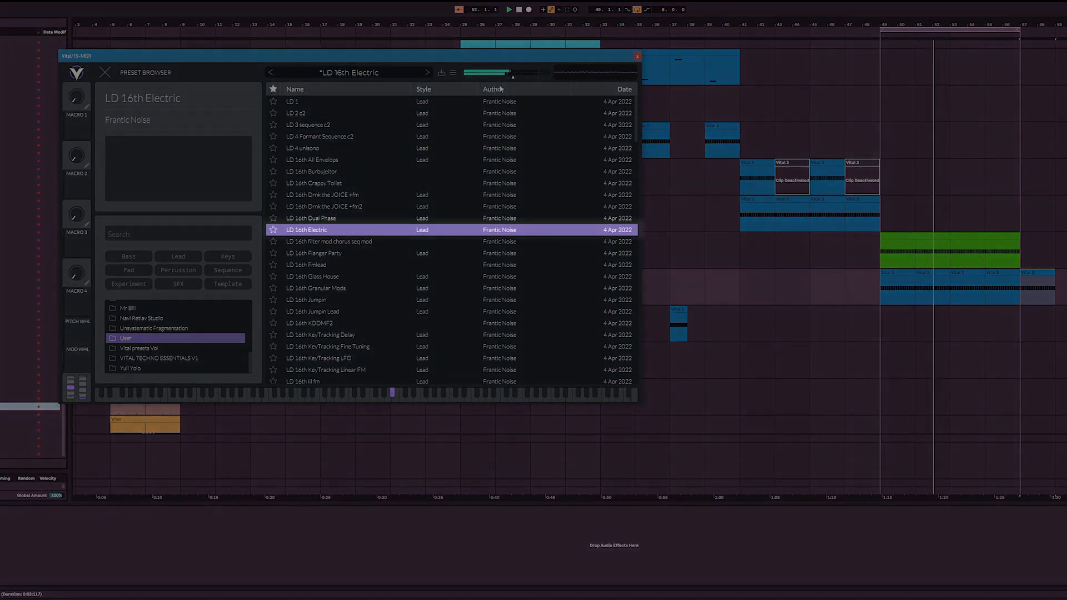
Step: Find an effect in the browser and load it onto the new Vital track
click(17, 176)
scroll(17, 175, up, 8)
scroll(30, 247, up, 12)
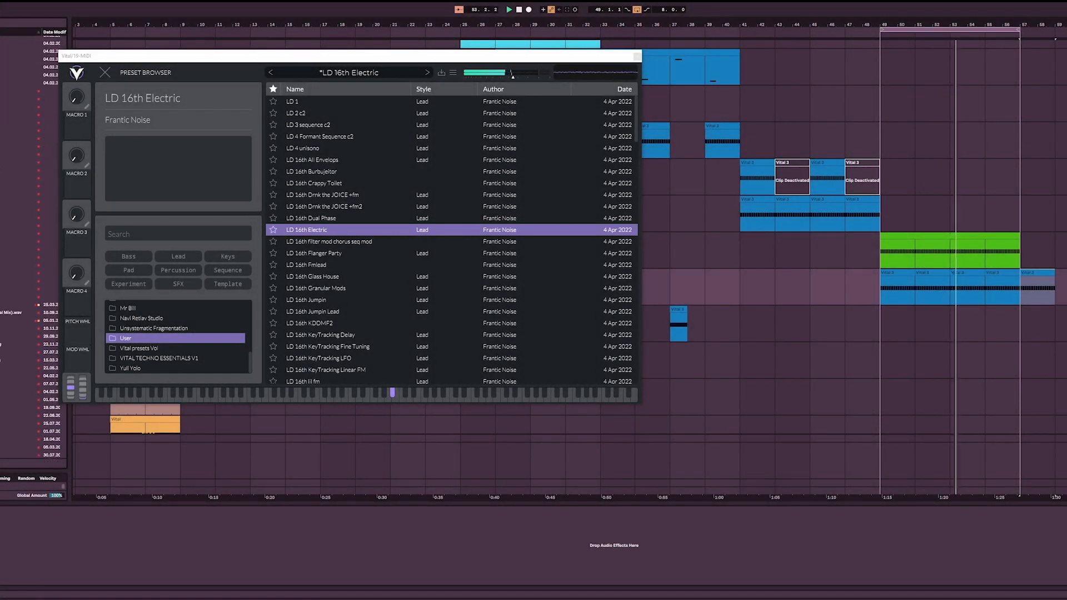
double_click(28, 138)
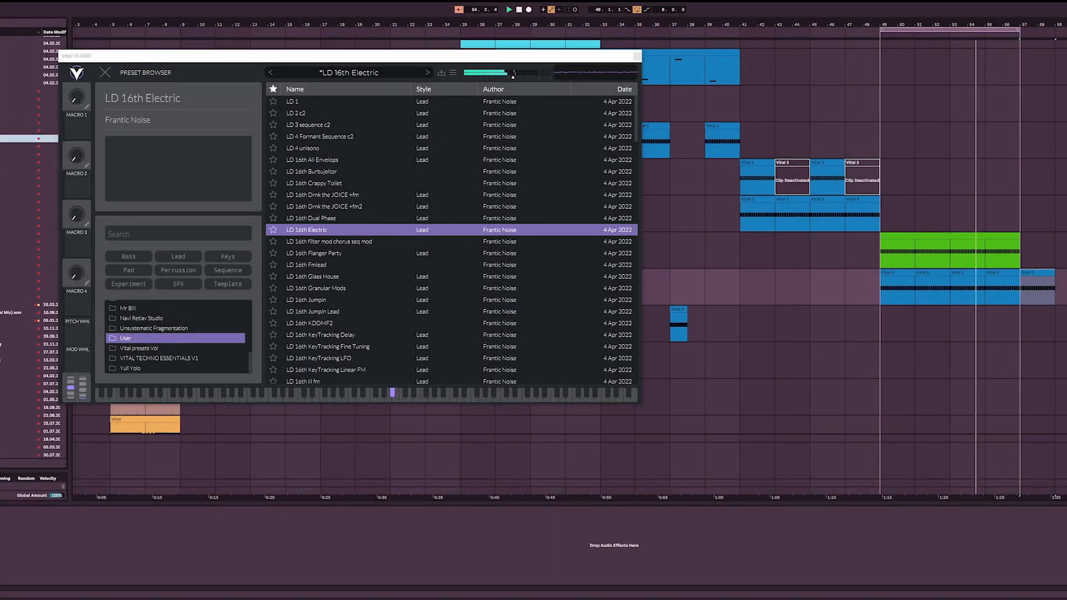
Step: Try transposing all notes in the green clip's bar 53 to 57 section up an octave
click(906, 290)
drag(953, 257, 1009, 259)
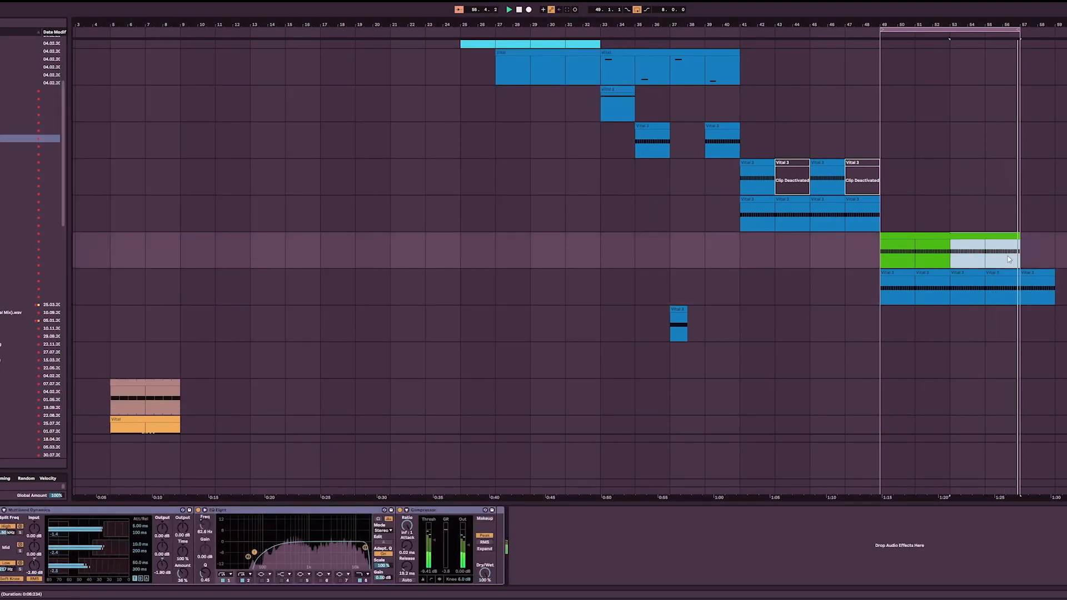
double_click(985, 234)
key(ctrl+a)
key(shift+Up)
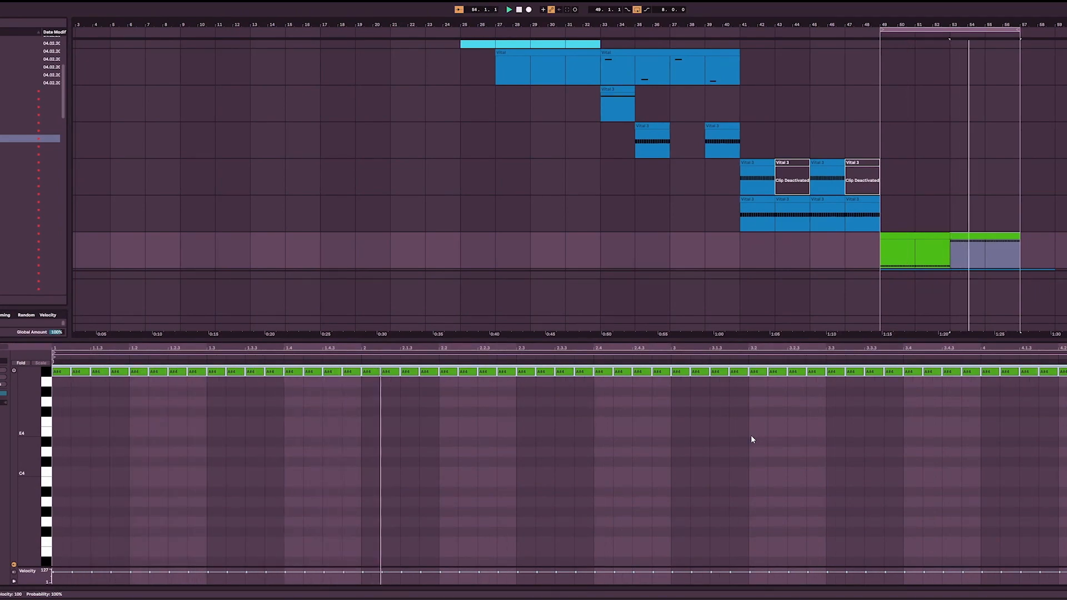
key(shift+Down)
scroll(555, 183, down, 2)
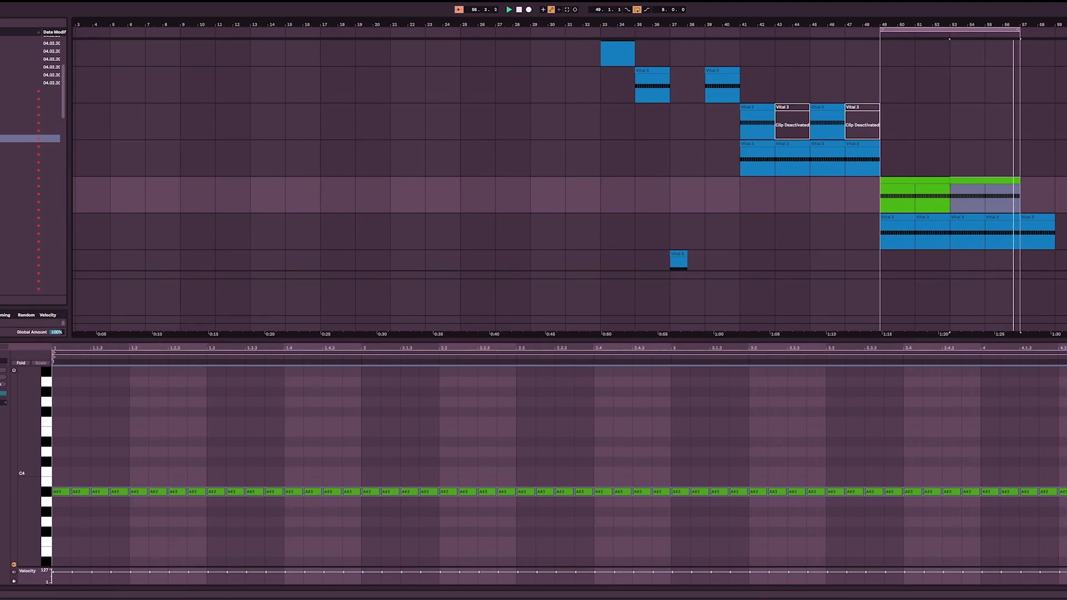
Step: Transpose all notes of the blue Vital clip between bars 53 and 57 up an octave
click(985, 235)
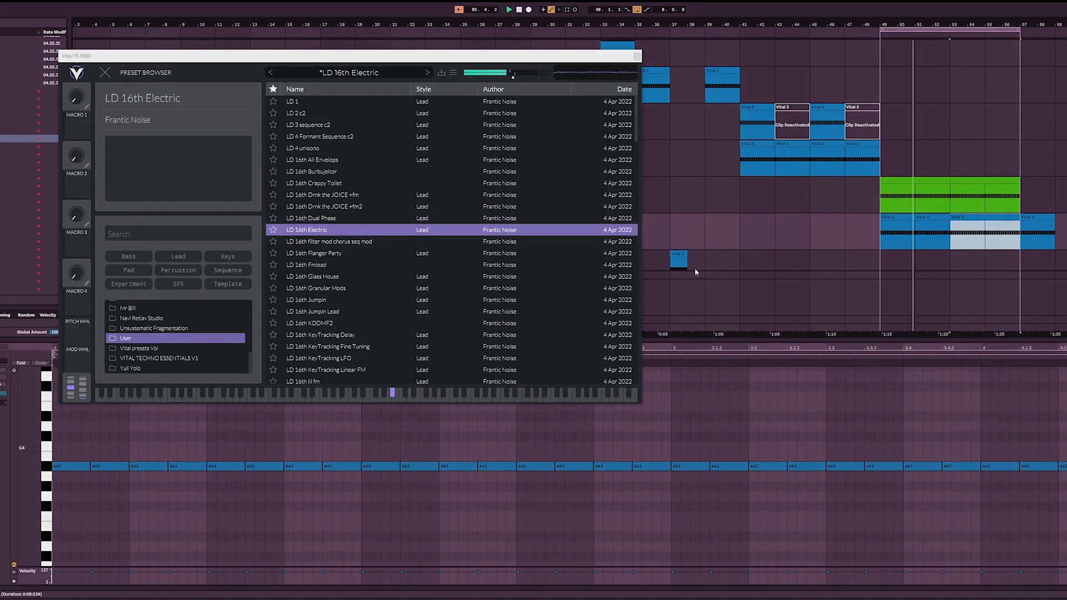
click(593, 428)
key(ctrl+a)
key(shift+Up)
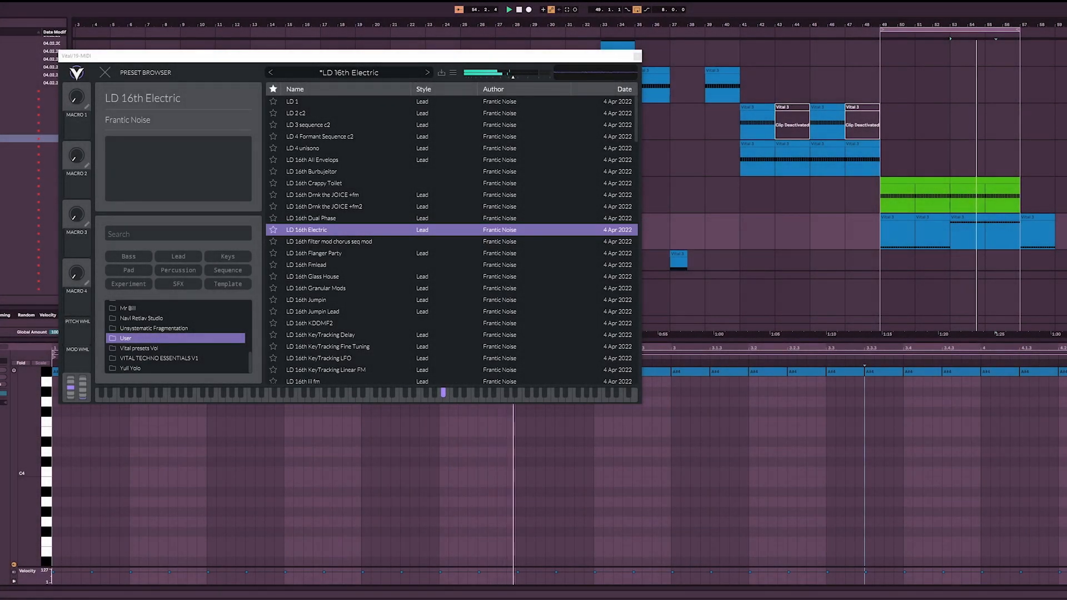
Step: Load the LD Dishmark preset in the bar 37 clip's Vital and hide the plugin window
key(shift+Tab)
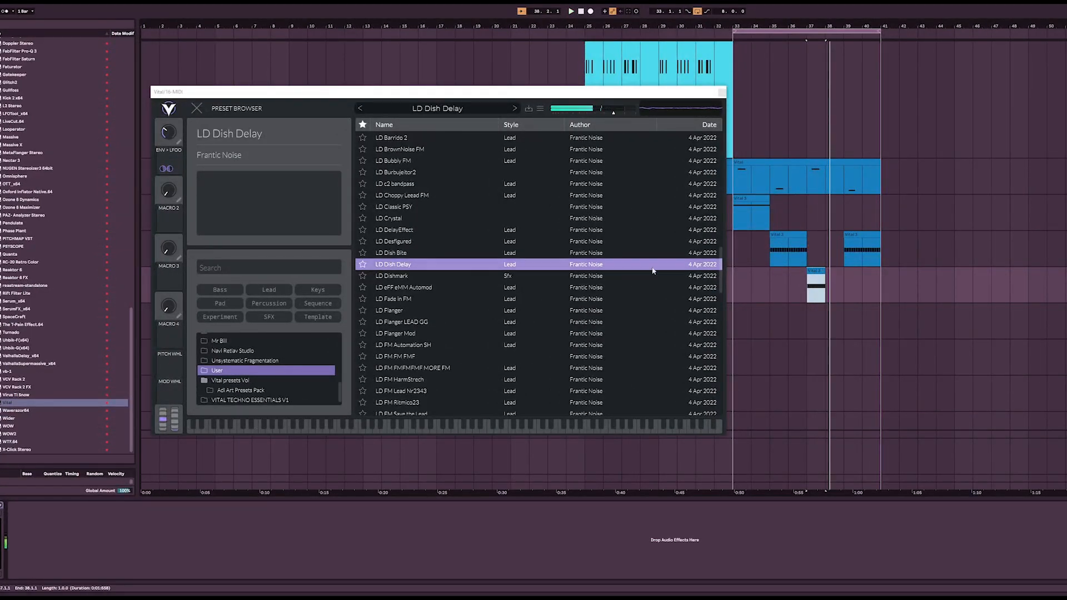
click(444, 277)
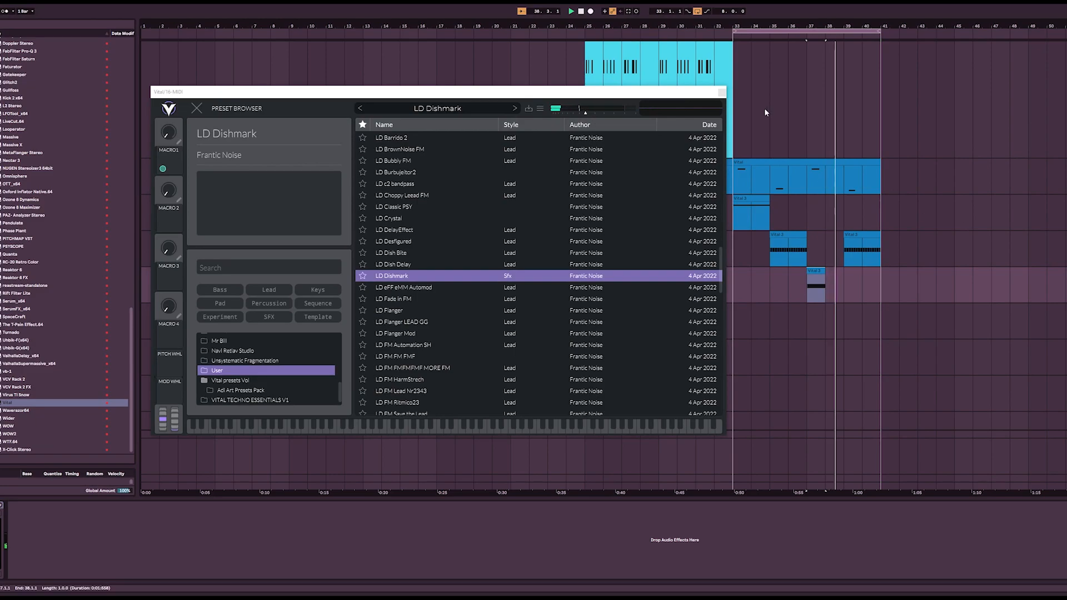
key(ctrl+alt+p)
click(728, 300)
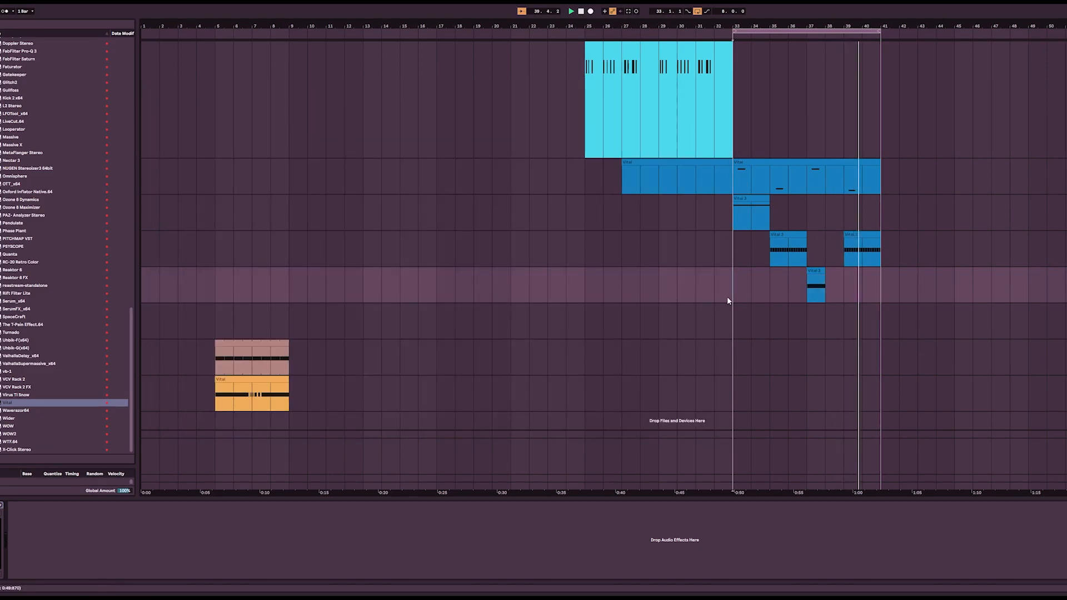
Step: Extend the arrangement loop's start back to bar 25 and play the looped section up to bar 41
drag(734, 30, 586, 31)
key(space)
key(space)
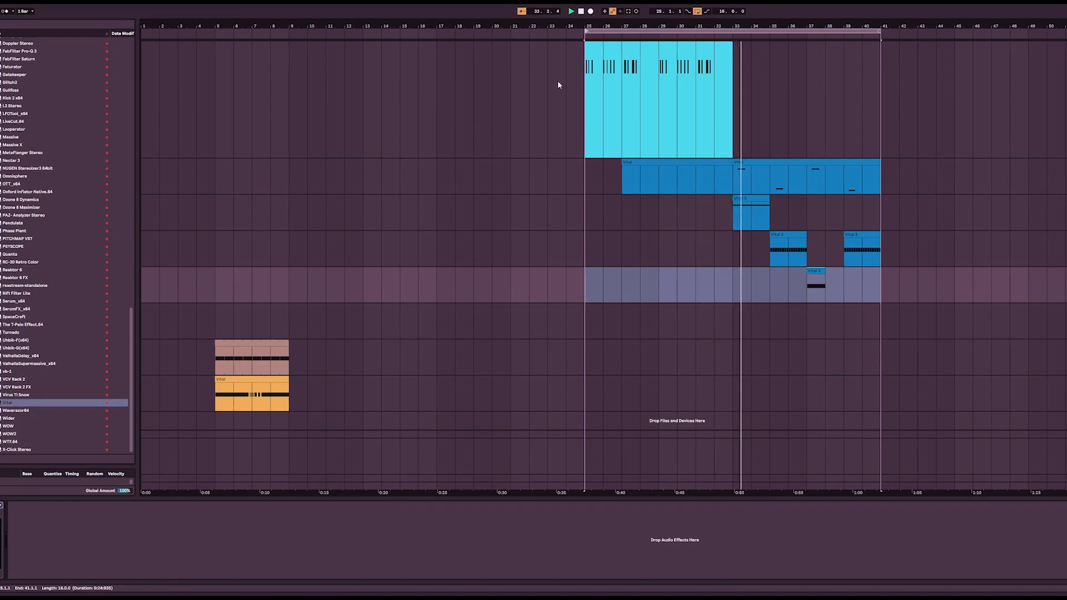
scroll(782, 225, up, 2)
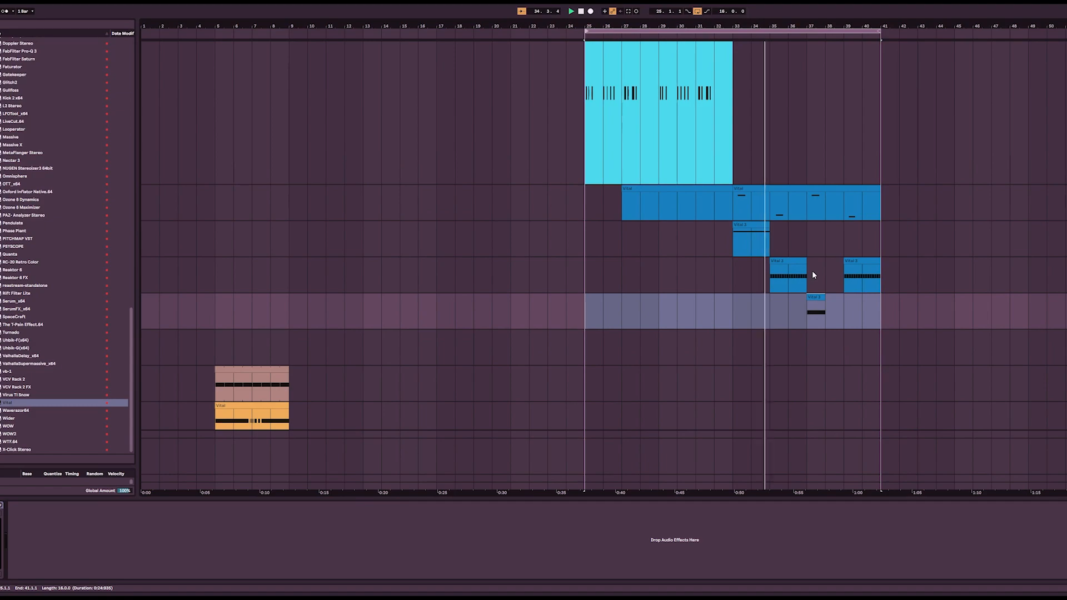
click(862, 345)
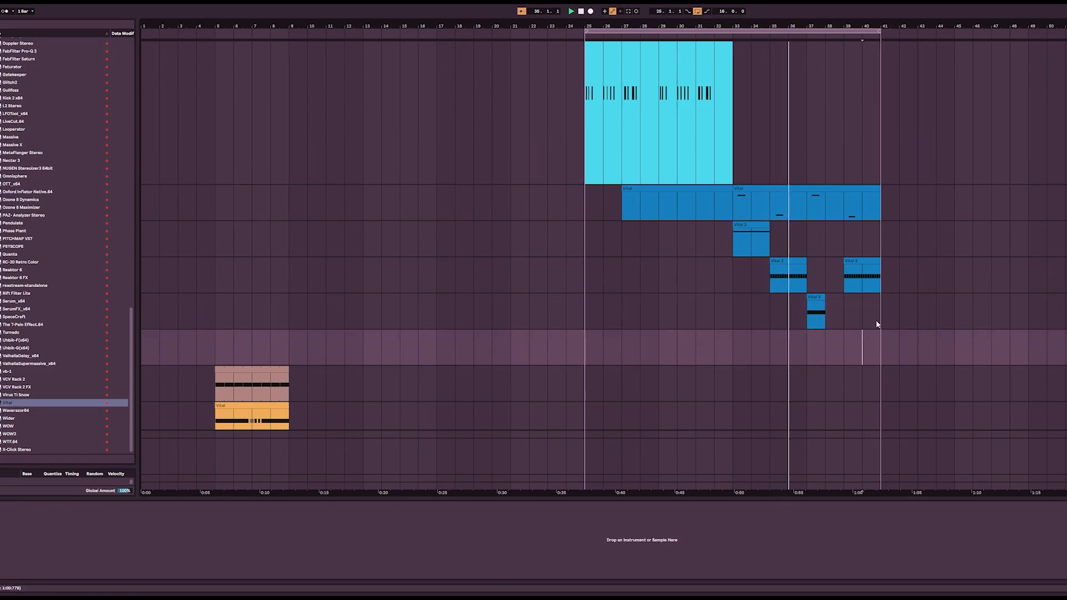
Step: Insert an empty one-bar clip at bar 34 on the eighth-note Vital track and add the Combo EQ MULTI COMP.adg rack to that track
double_click(765, 276)
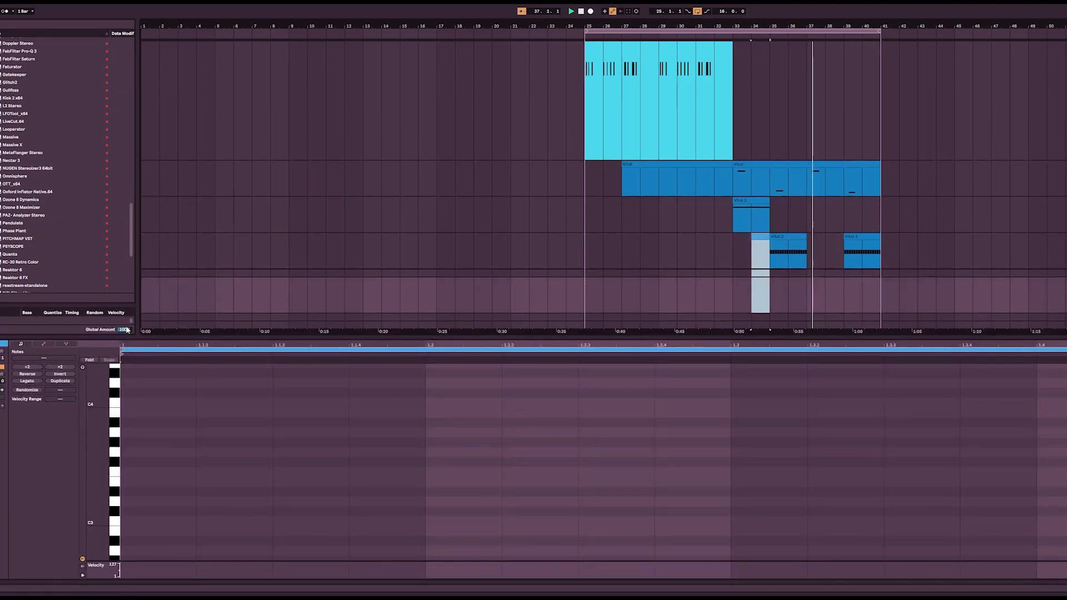
double_click(1064, 238)
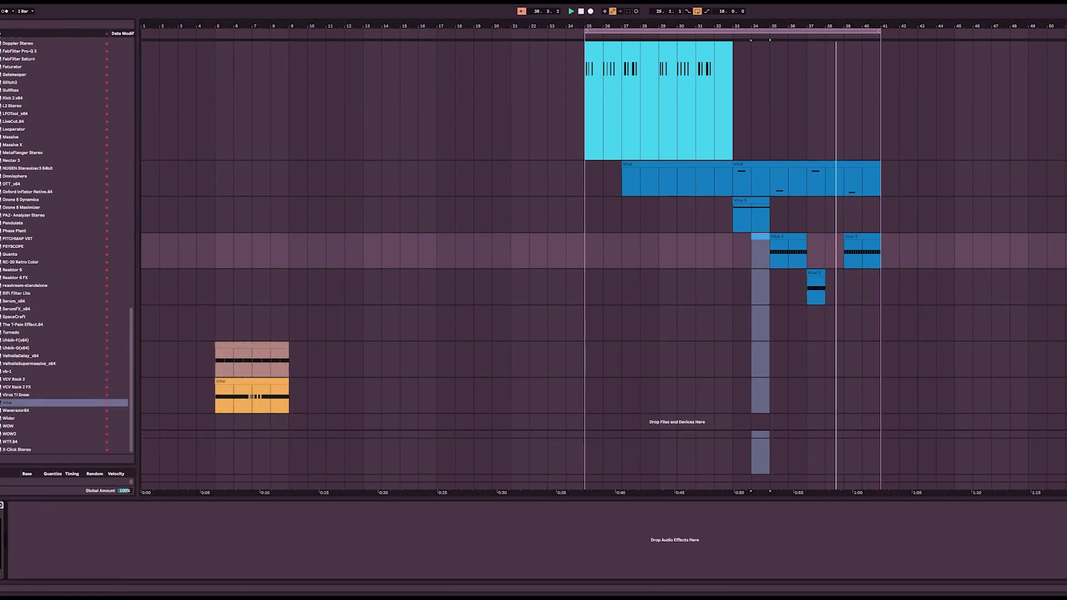
scroll(7, 182, up, 10)
drag(47, 267, 653, 267)
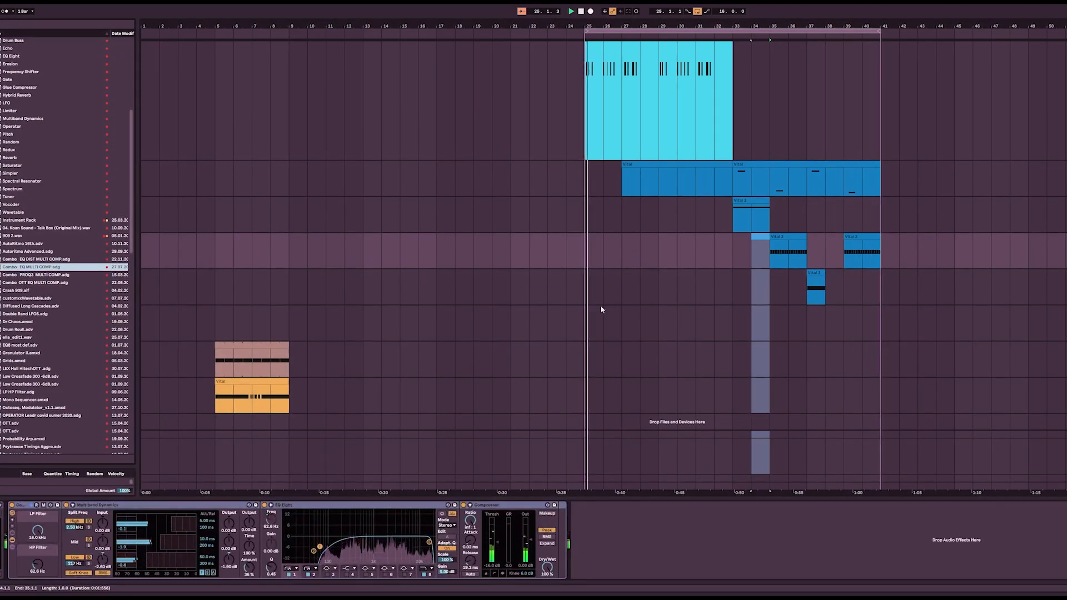
double_click(763, 253)
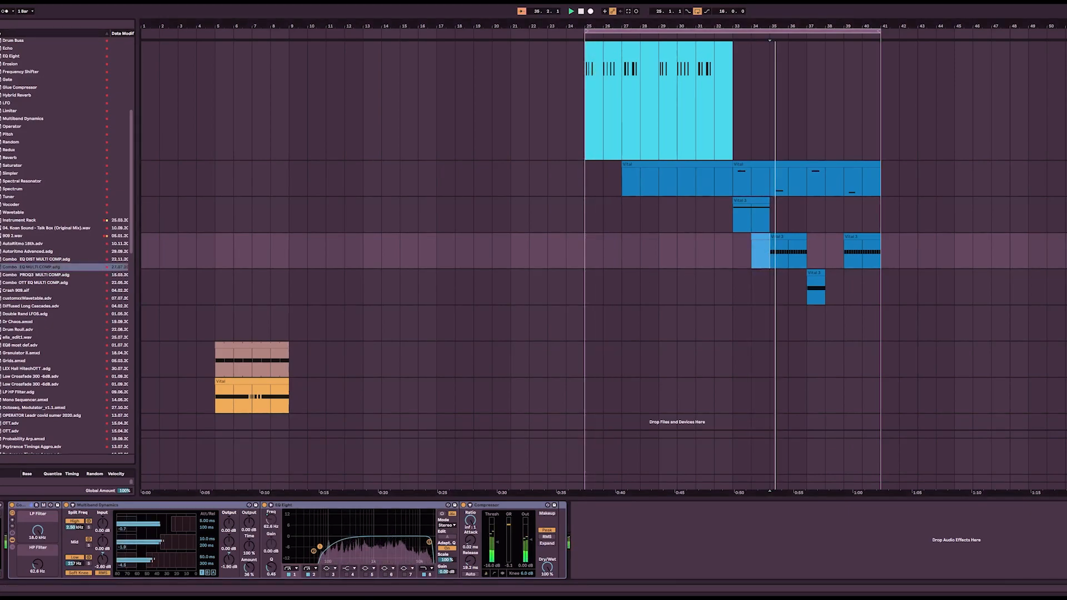
Step: Show the track's Vital with the LD 16th SlapBass preset and audition it during playback
key(ctrl+alt+p)
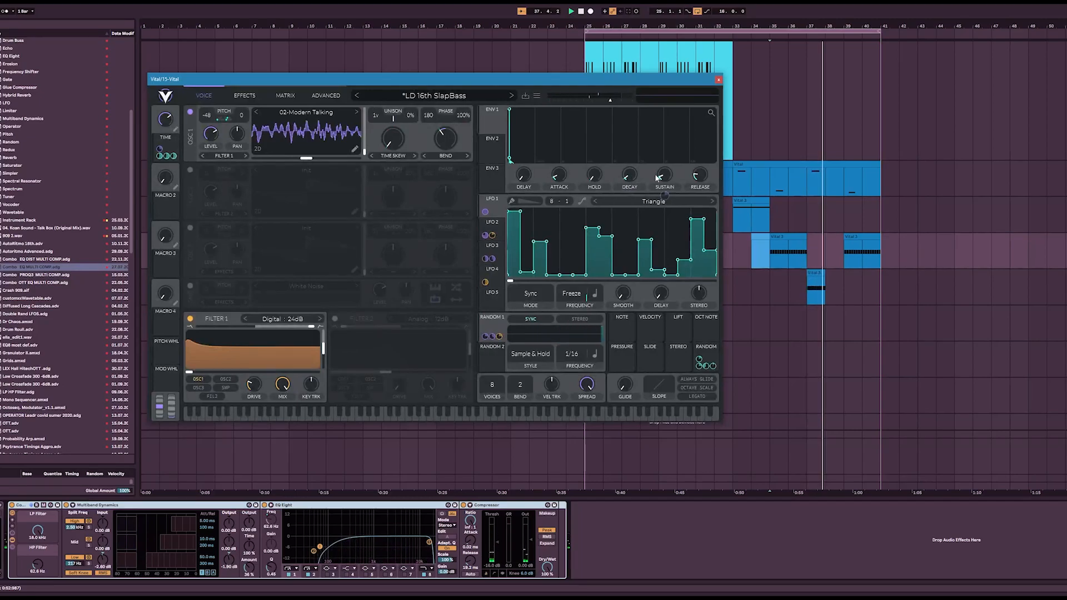
key(space)
key(space)
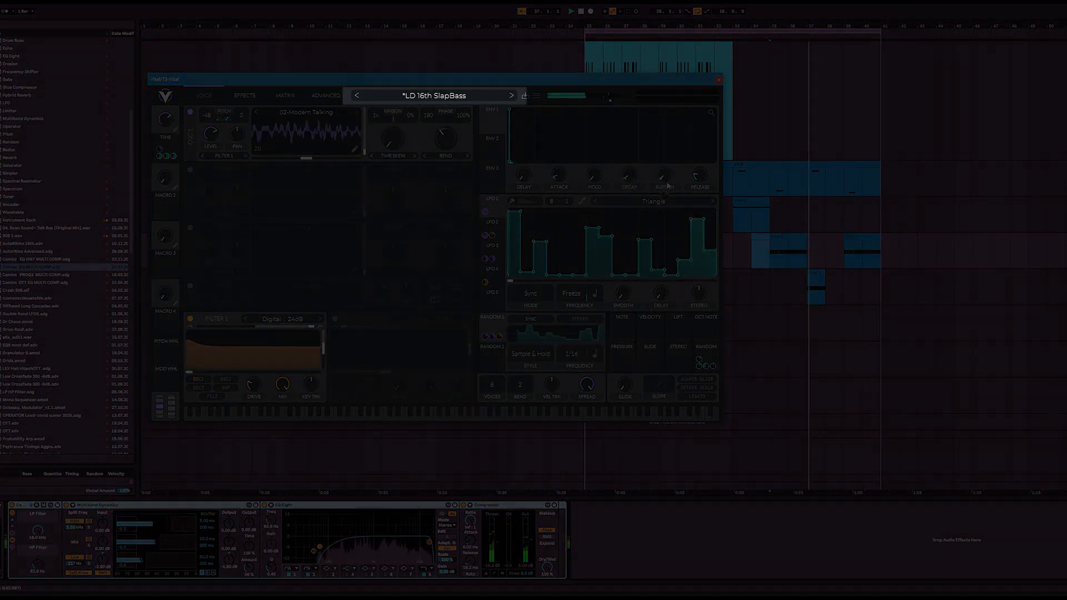
key(space)
key(space)
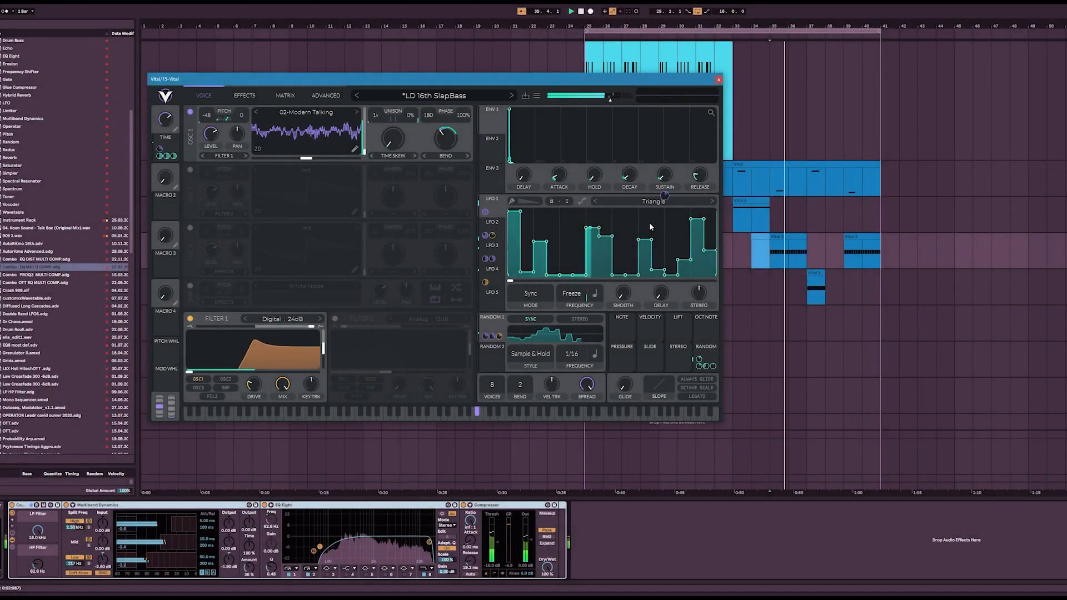
Step: Hide the SlapBass Vital window and load the LD 16th filter mod chorus seq mod preset in the bar 41 clips' Vital
click(719, 80)
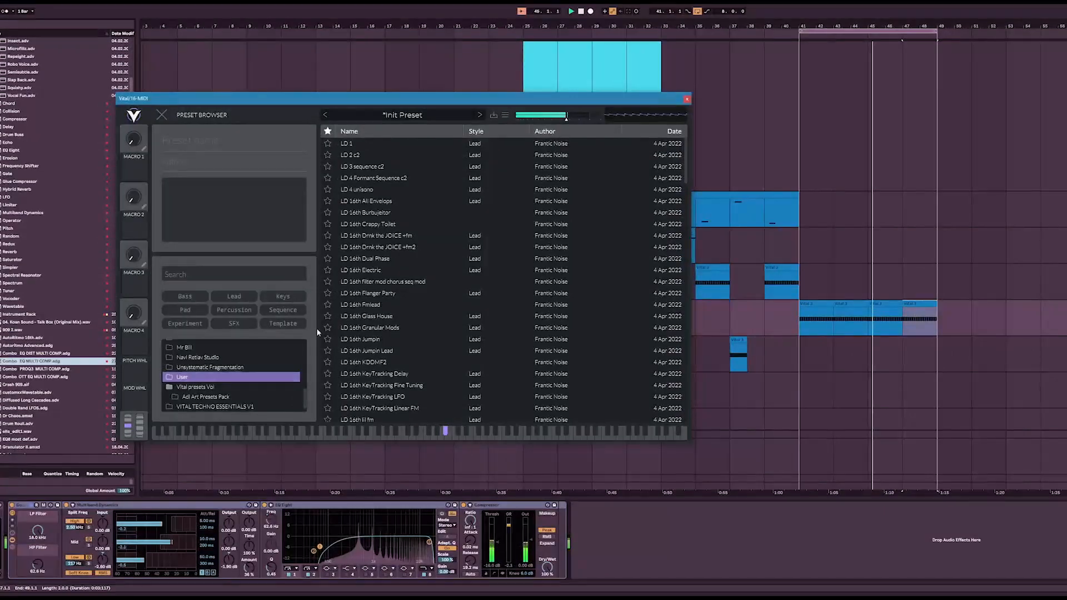
click(383, 282)
click(411, 306)
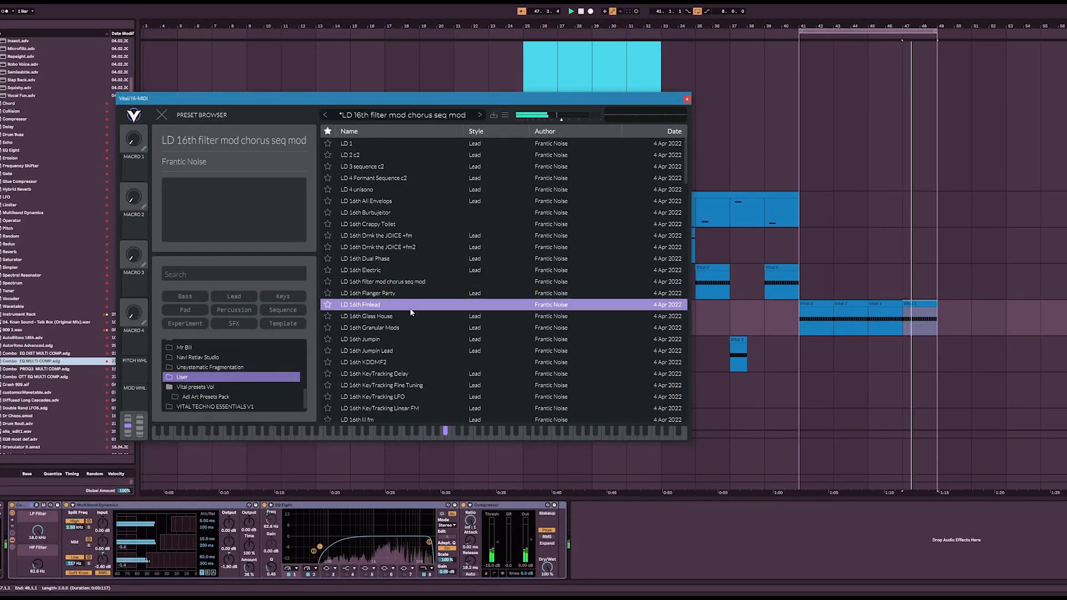
click(414, 282)
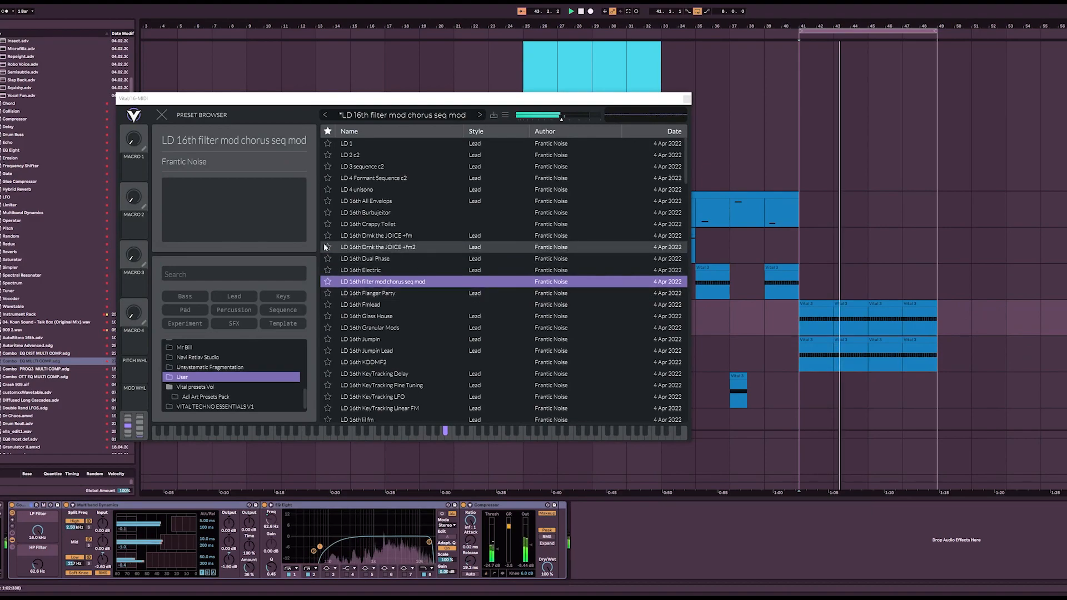
Step: Load the LD 16th Jumpin Lead preset in the duplicated track's Vital and modulate envelope 1's hold with LFO 2
click(423, 339)
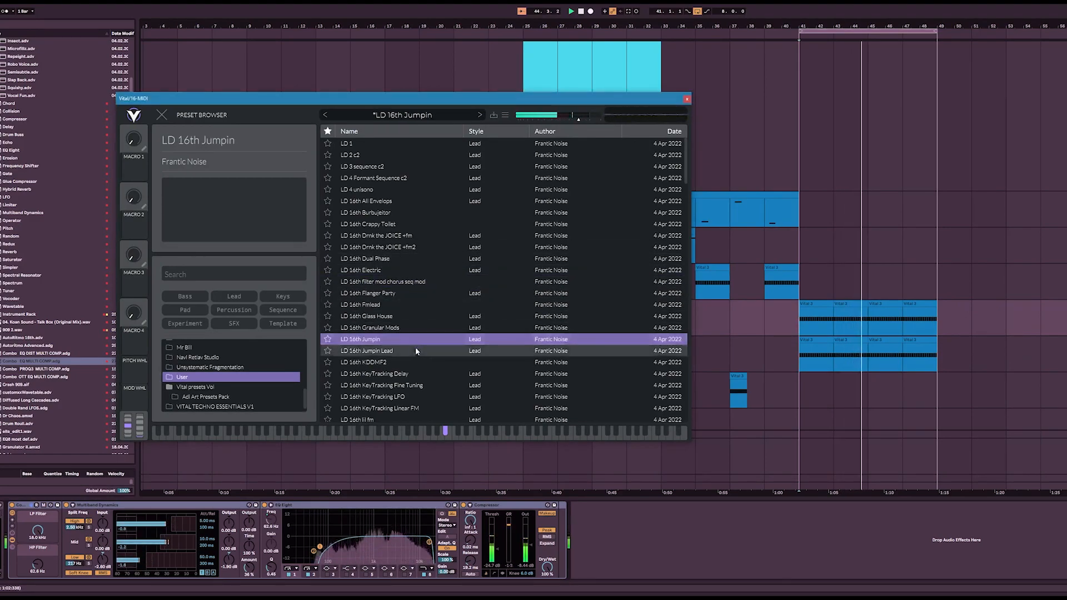
click(413, 351)
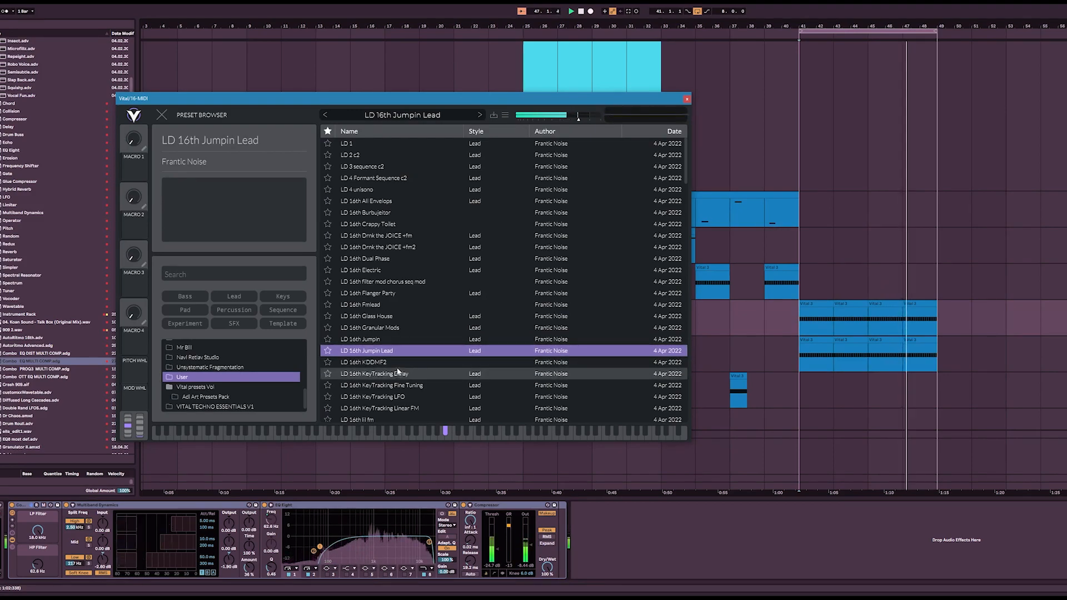
click(161, 116)
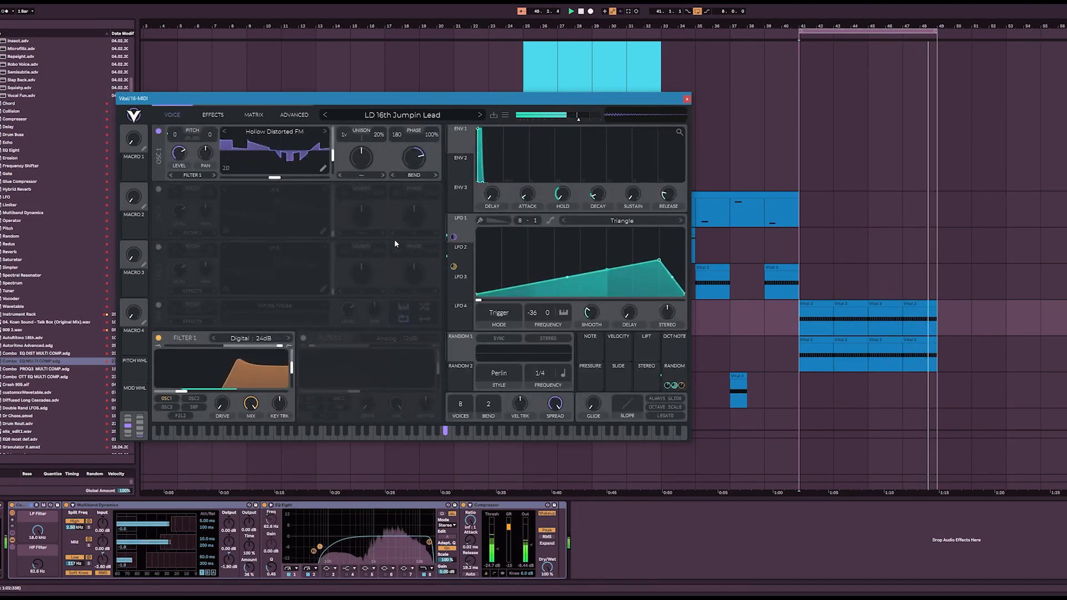
click(459, 262)
drag(459, 258, 562, 195)
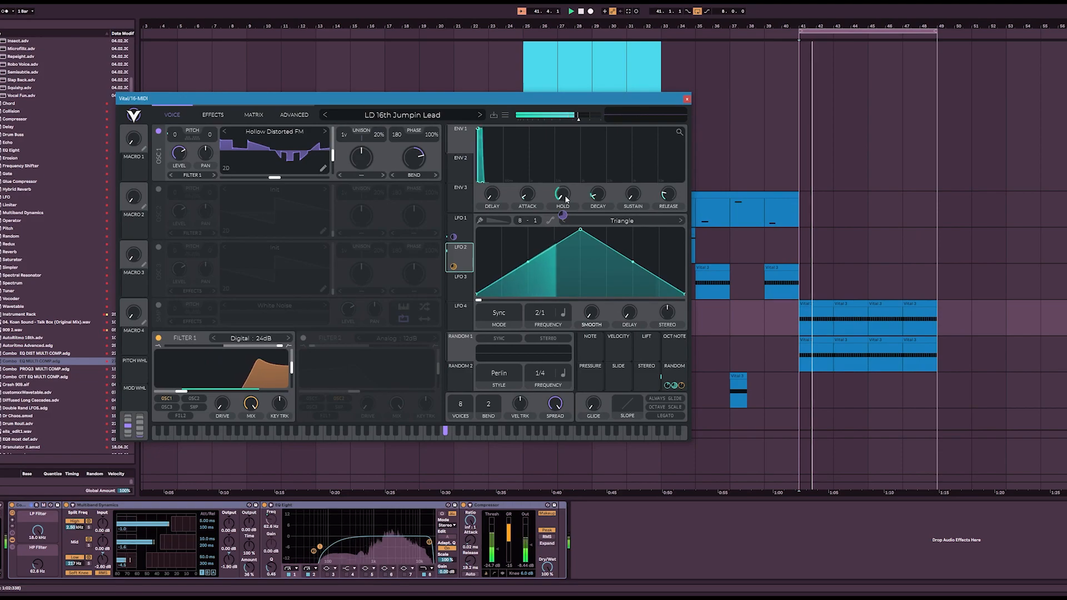
Step: Consolidate the upper track's clips from bar 41 to 49, halve their note timing and duplicate the notes to fill the clip
drag(799, 328, 943, 319)
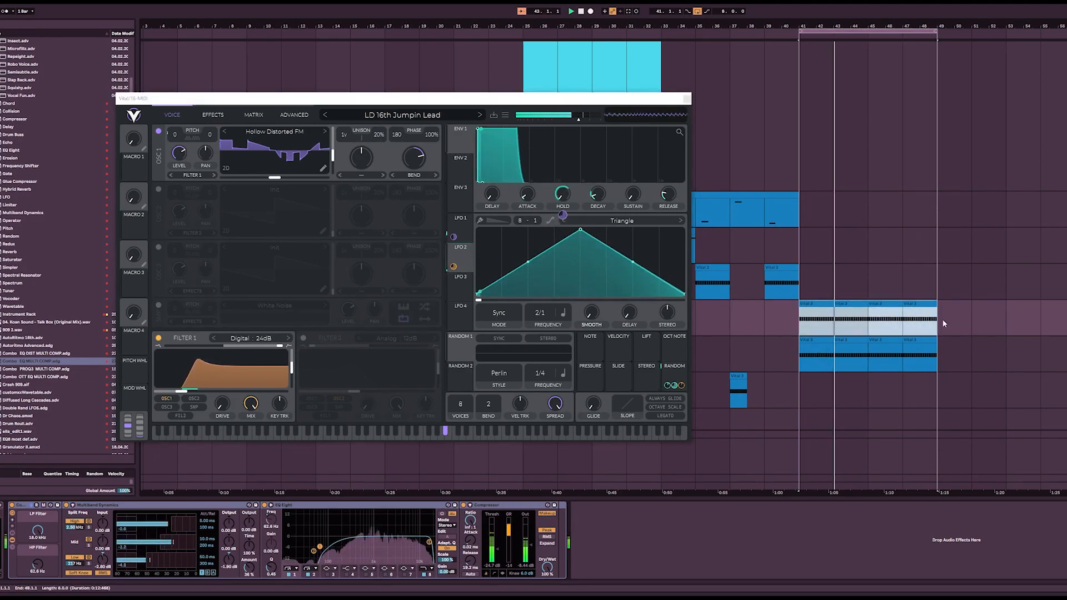
double_click(887, 302)
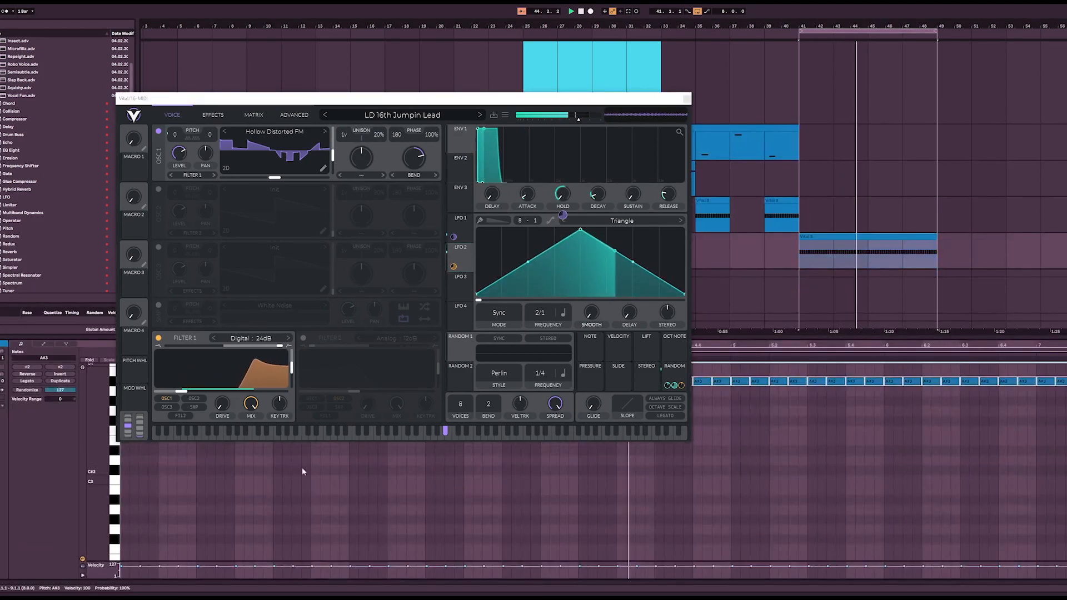
click(27, 368)
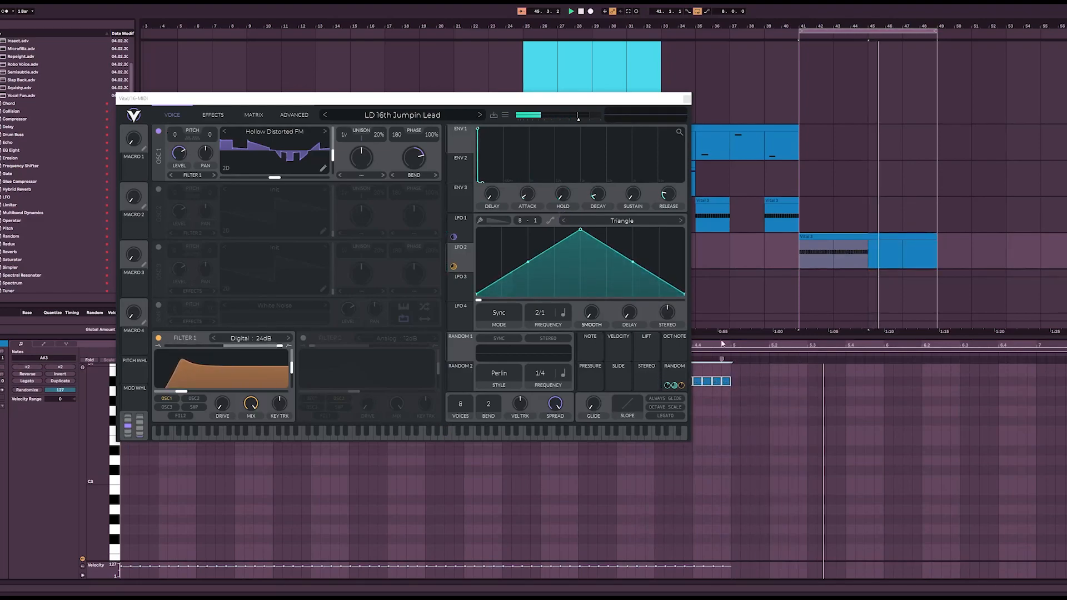
key(ctrl+d)
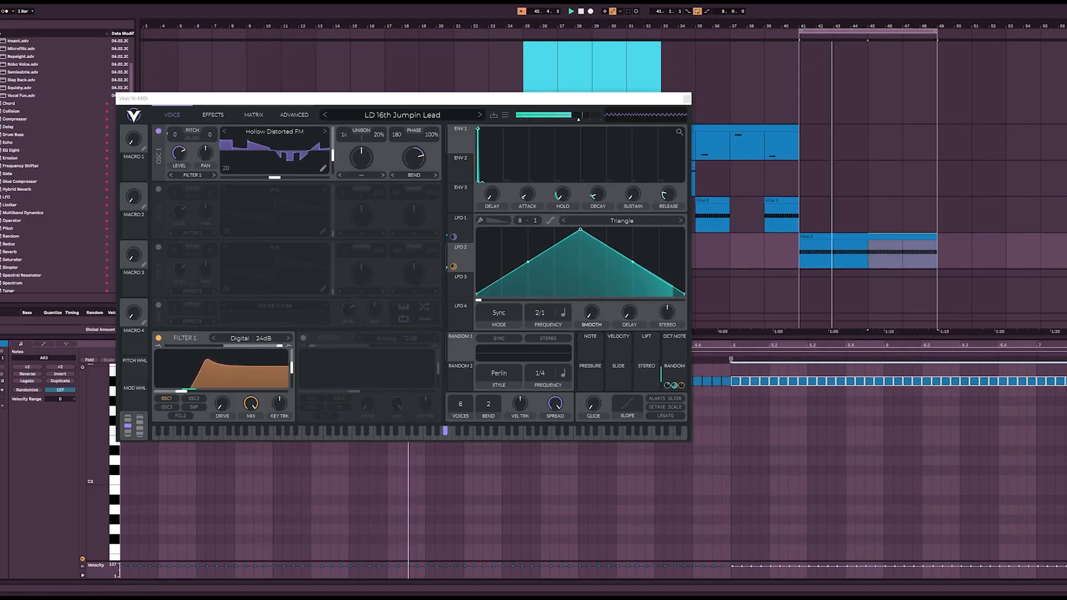
Step: Deactivate the Jumpin Lead clip's sections at bars 43 to 45 and bars 47 to 49
scroll(889, 233, down, 3)
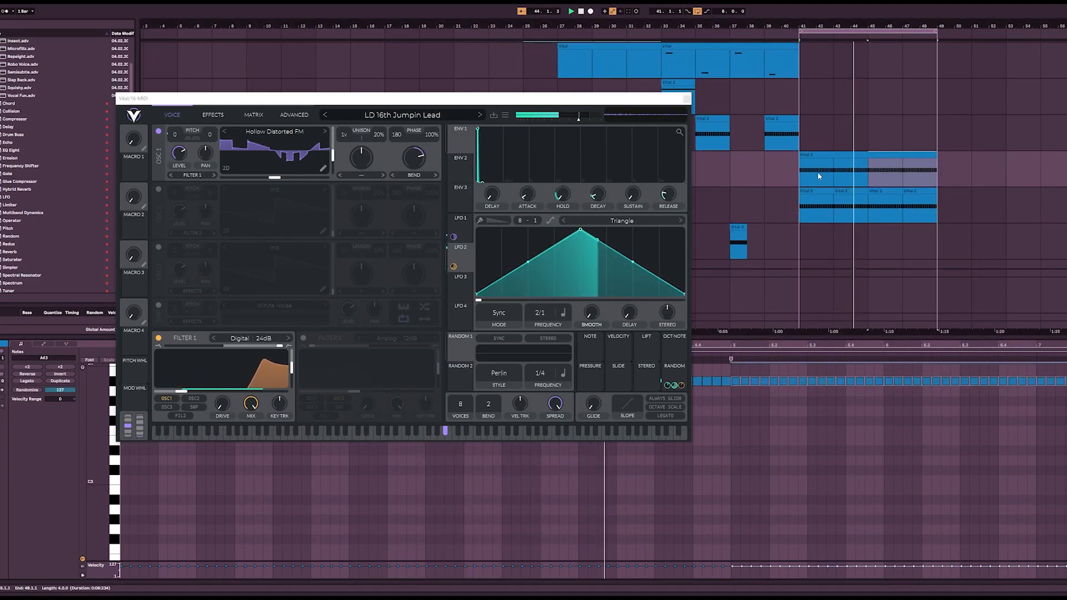
scroll(824, 175, up, 3)
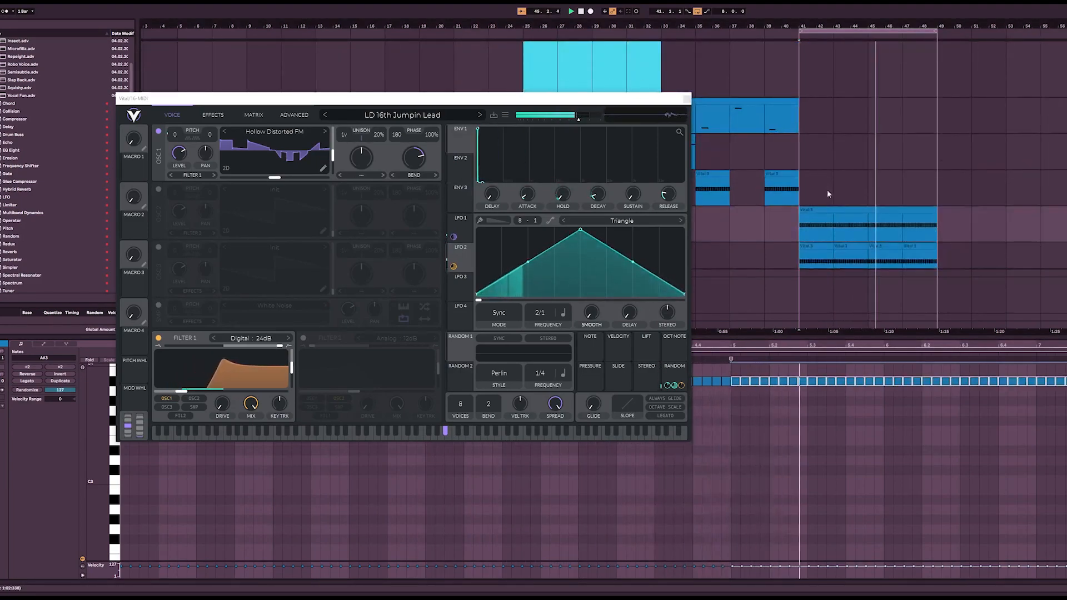
click(858, 235)
key(0)
drag(908, 234, 928, 234)
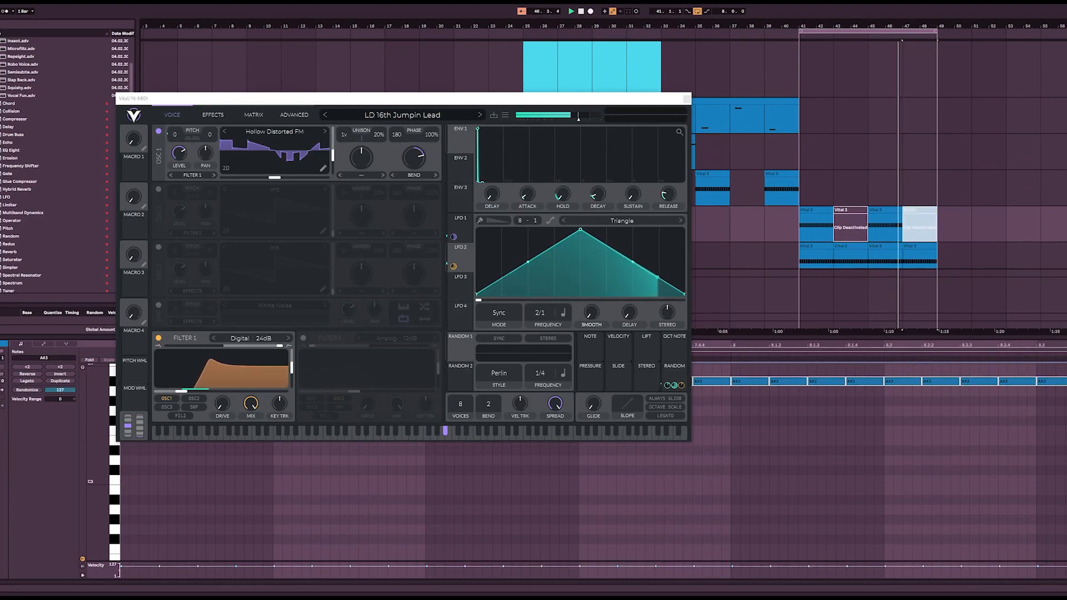
key(0)
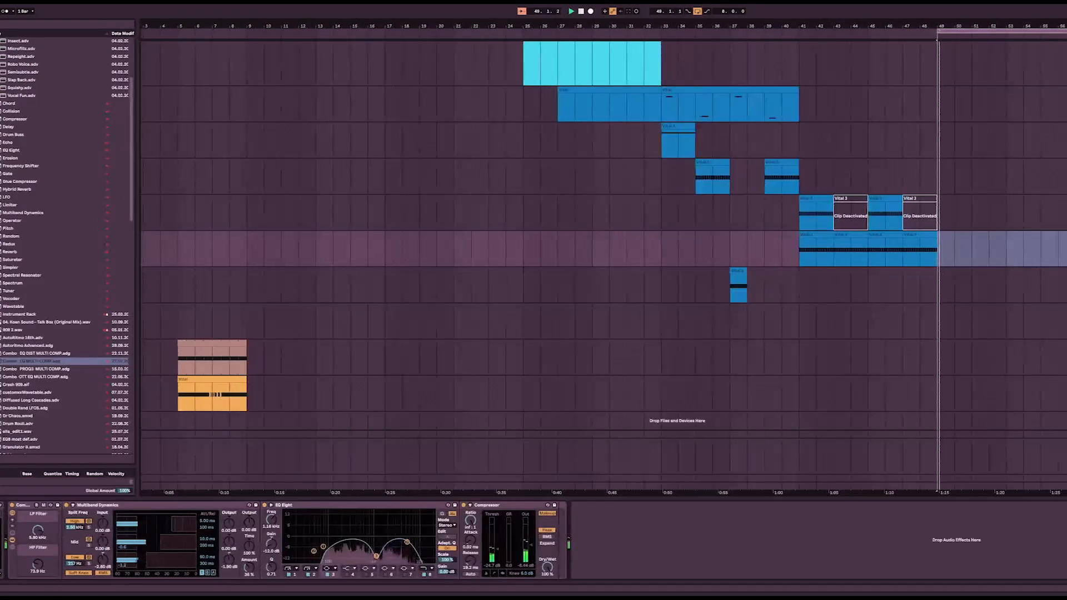
Step: Insert a new MIDI track below the bar 41 lead tracks and load Vital on it
key(ctrl+shift+t)
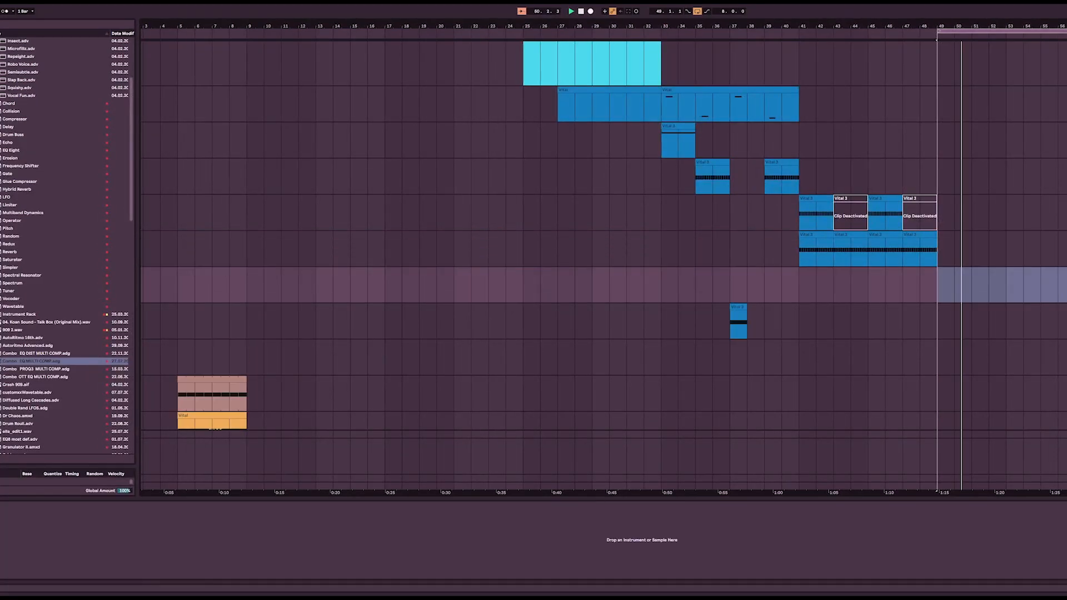
scroll(492, 289, down, 1)
scroll(16, 389, down, 15)
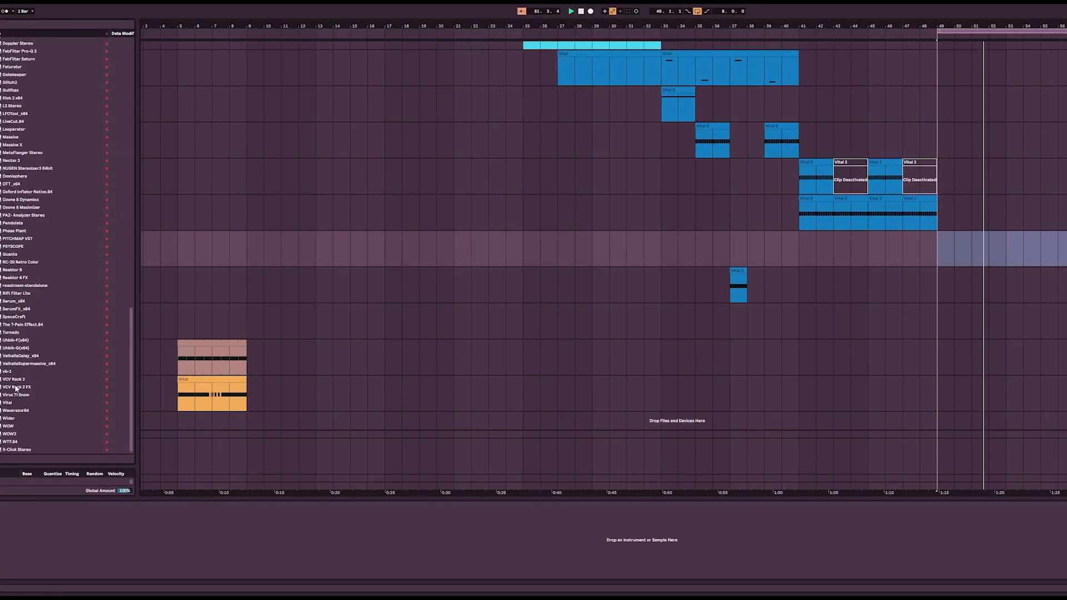
double_click(4, 405)
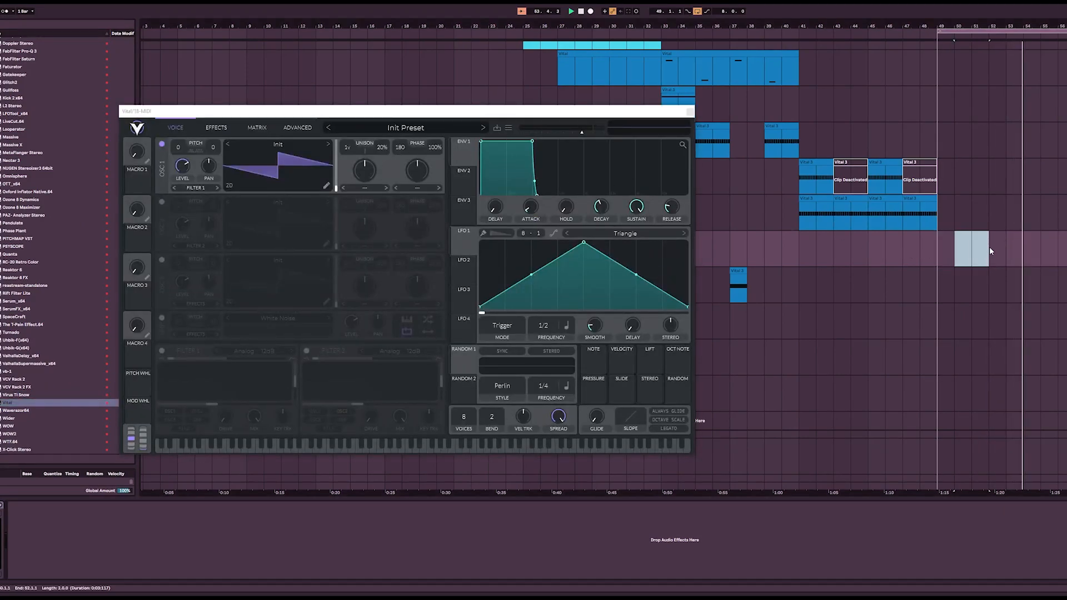
Step: Insert an empty four-bar MIDI clip at bar 49 on the new Vital track and move the plugin window clear of the note editor
drag(991, 251, 930, 267)
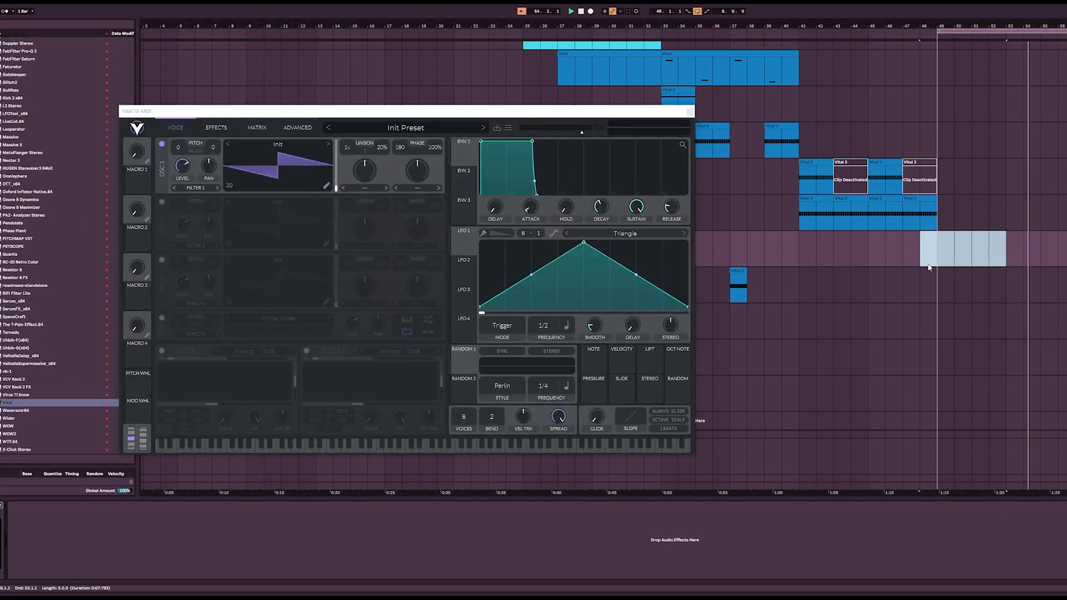
key(ctrl+shift+m)
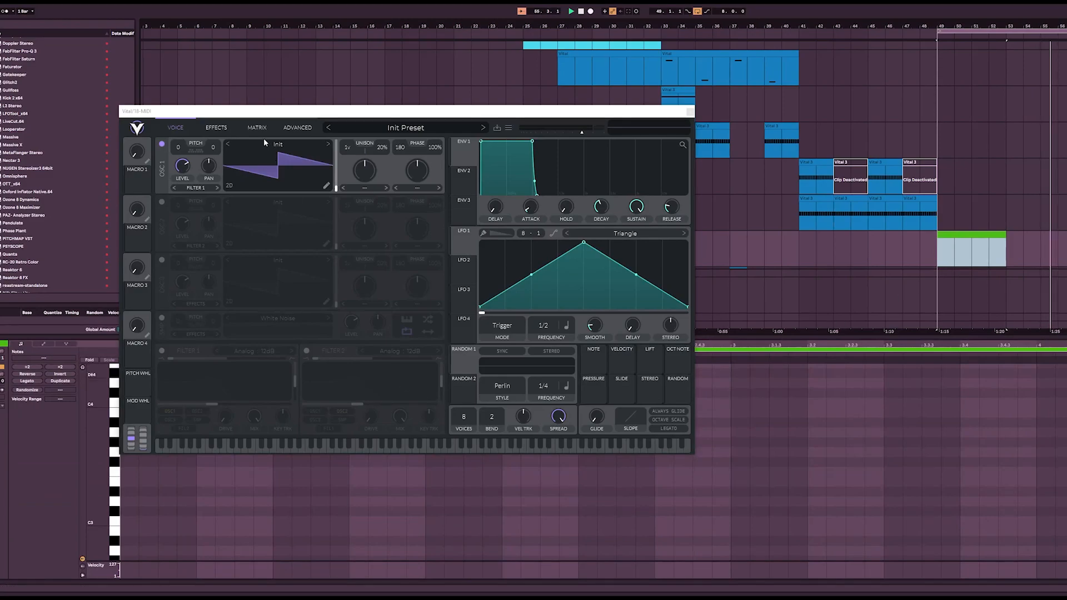
drag(265, 111, 268, 45)
Step: Fill the bar 49 clip with continuously repeated sixteenth A#3 notes
double_click(128, 433)
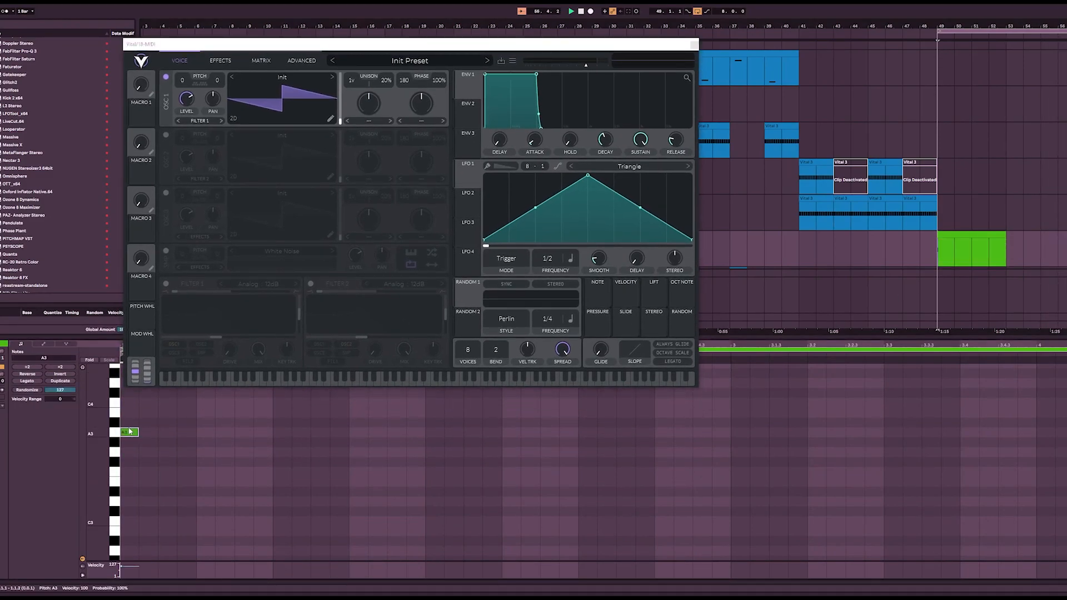
key(ctrl+d)
key(ctrl+d)
key(ctrl+d)
key(ctrl+d)
key(ctrl+d)
drag(127, 410, 202, 452)
key(ctrl+d)
key(ctrl+d)
key(ctrl+d)
key(ctrl+d)
key(ctrl+d)
key(ctrl+d)
key(ctrl+d)
key(ctrl+d)
key(ctrl+d)
key(ctrl+d)
key(ctrl+d)
key(ctrl+d)
key(ctrl+d)
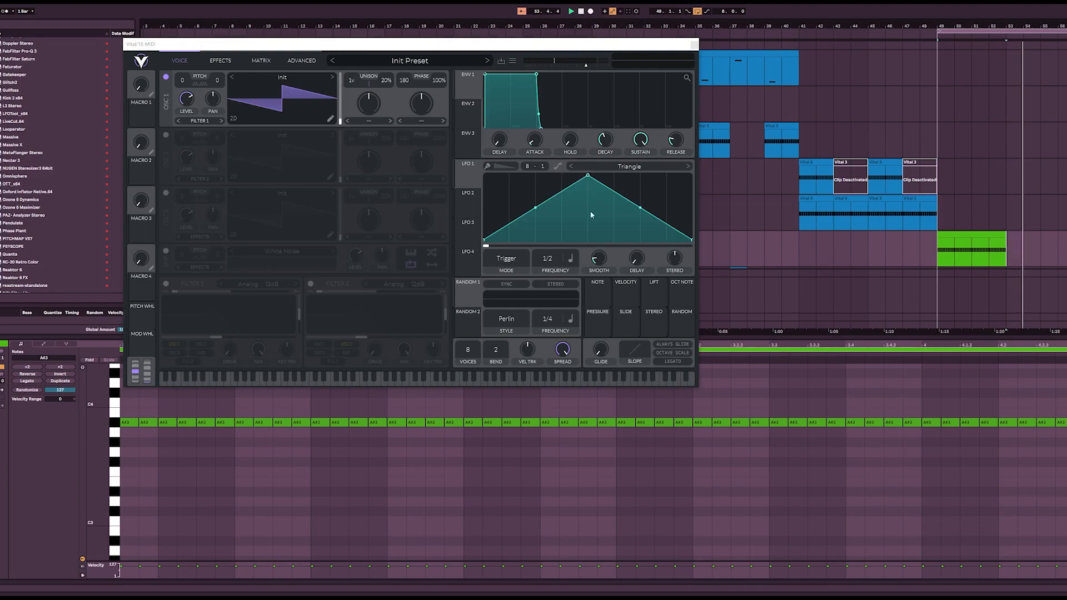
Step: Modulate envelope 1's hold with LFO 1 in the new Vital and restart playback to hear it
drag(470, 178, 571, 168)
key(space)
key(space)
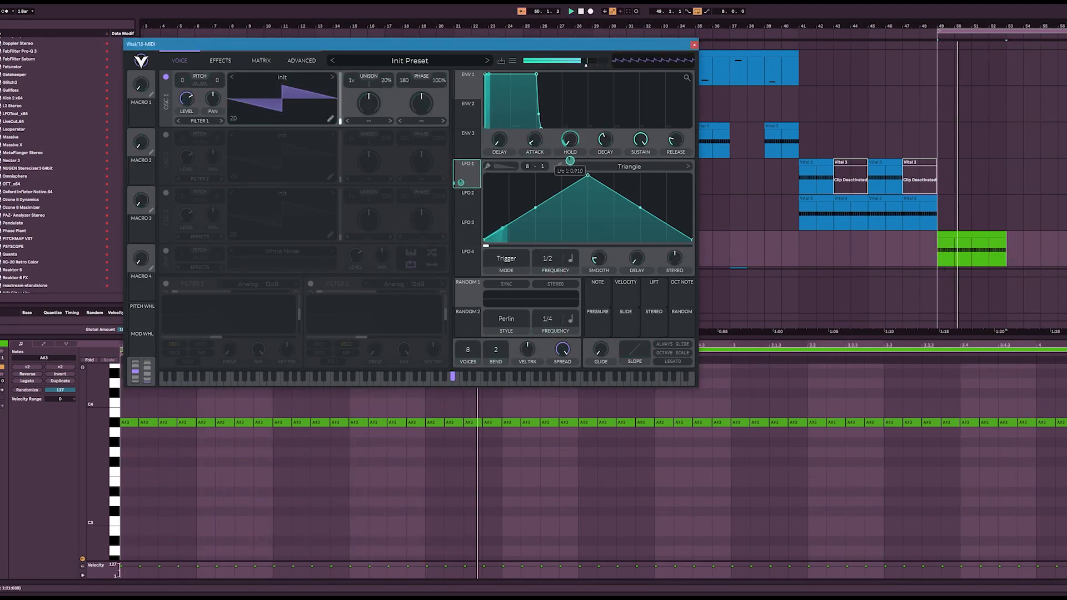
Step: Load the LSquence2 shape from the User folder into LFO 1, set its mode to Sync and restart playback
click(595, 170)
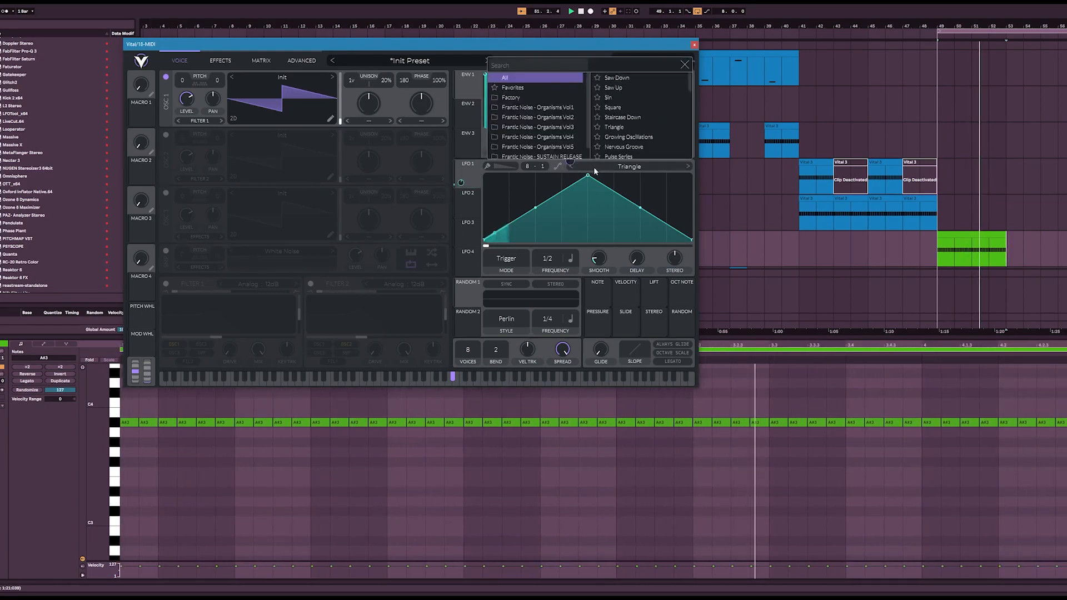
scroll(565, 126, down, 1)
click(507, 154)
click(617, 108)
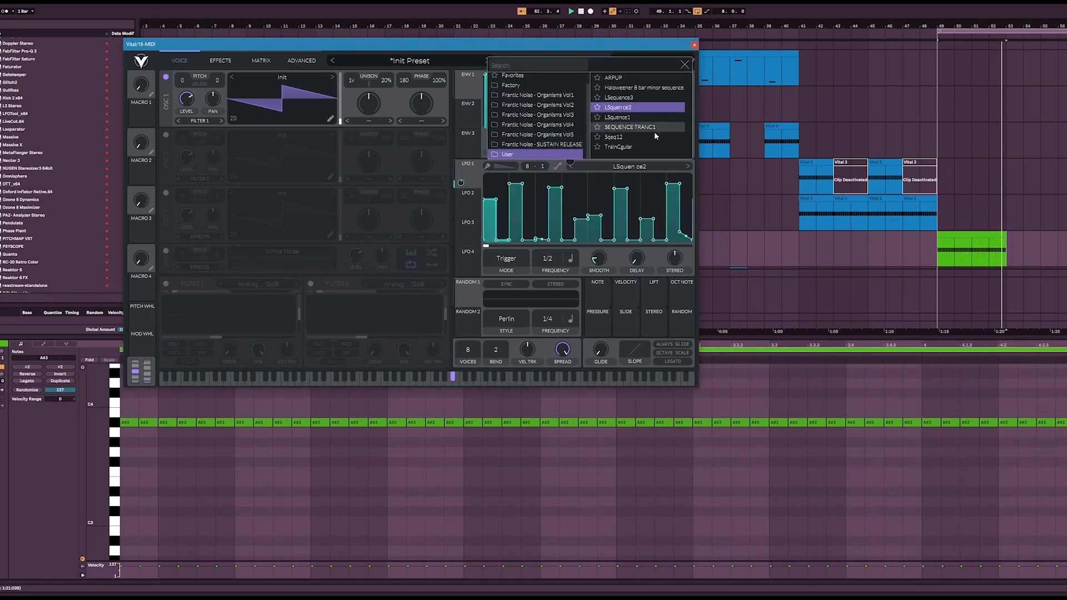
click(506, 261)
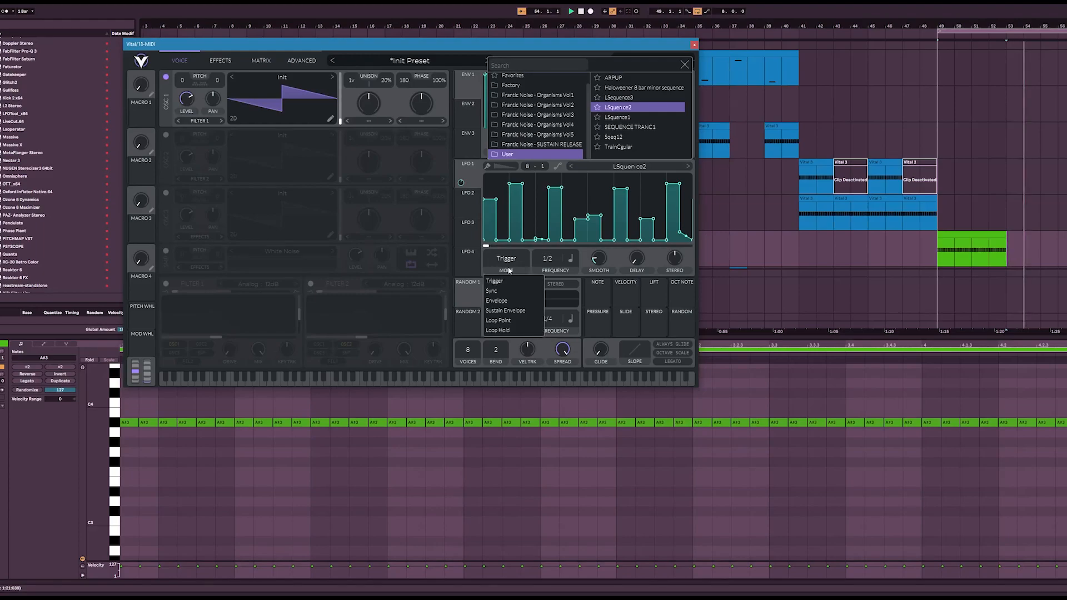
click(472, 173)
key(space)
key(space)
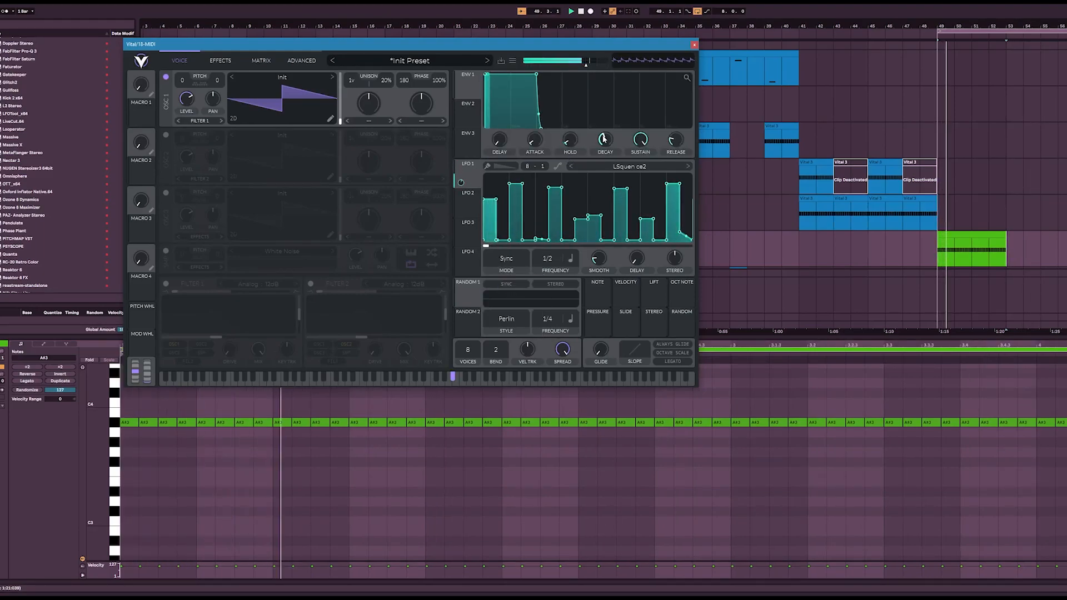
Step: Lower envelope 1's decay and sustain to minimum, adjust LFO 1's hold modulation, and extend the bar 49 clip across the eight-bar loop
drag(601, 155, 601, 214)
drag(641, 142, 629, 243)
drag(571, 161, 570, 164)
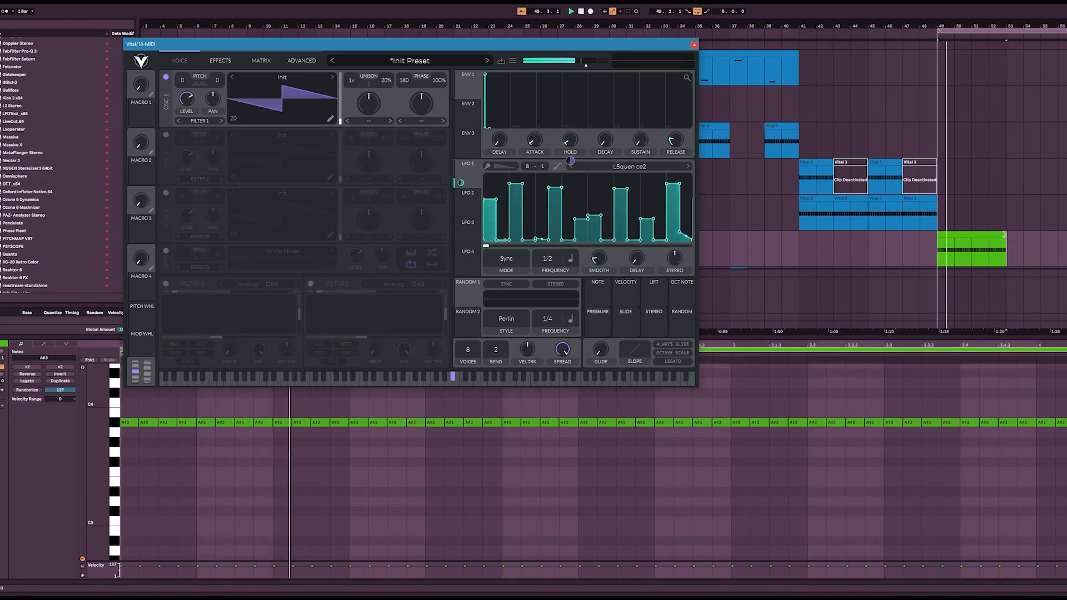
drag(1005, 234, 1056, 234)
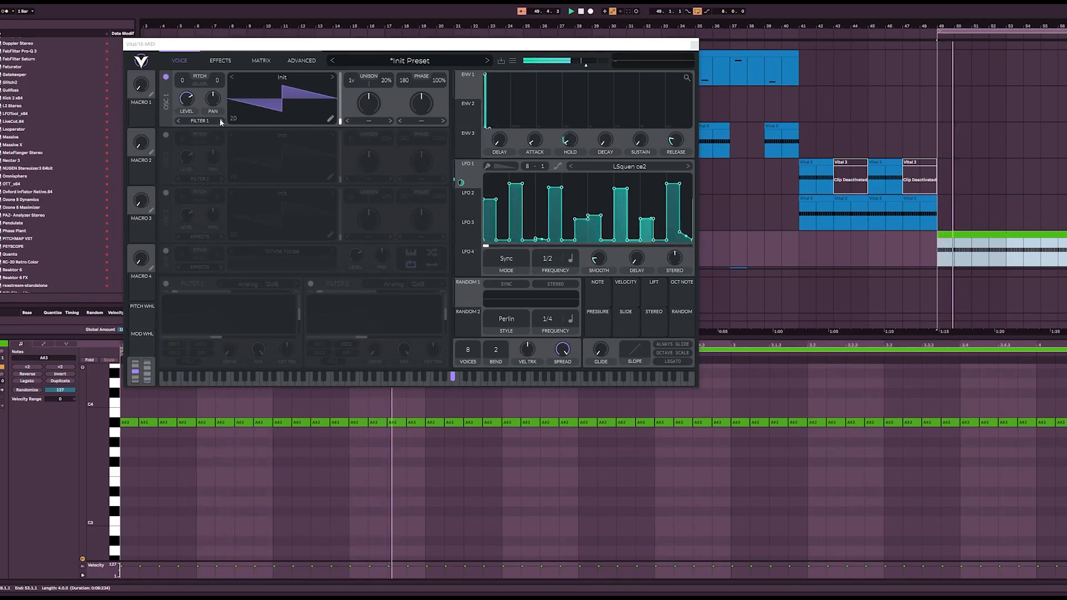
Step: Load the Factory wavetable Drink the Juice into oscillator 1 and close the wavetable browser
click(280, 78)
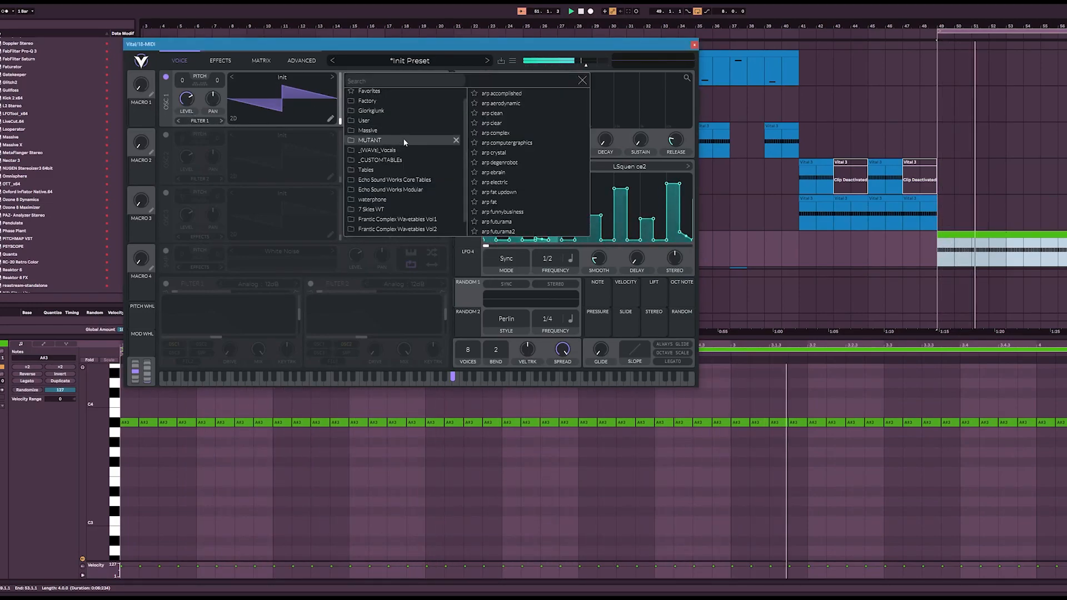
click(396, 120)
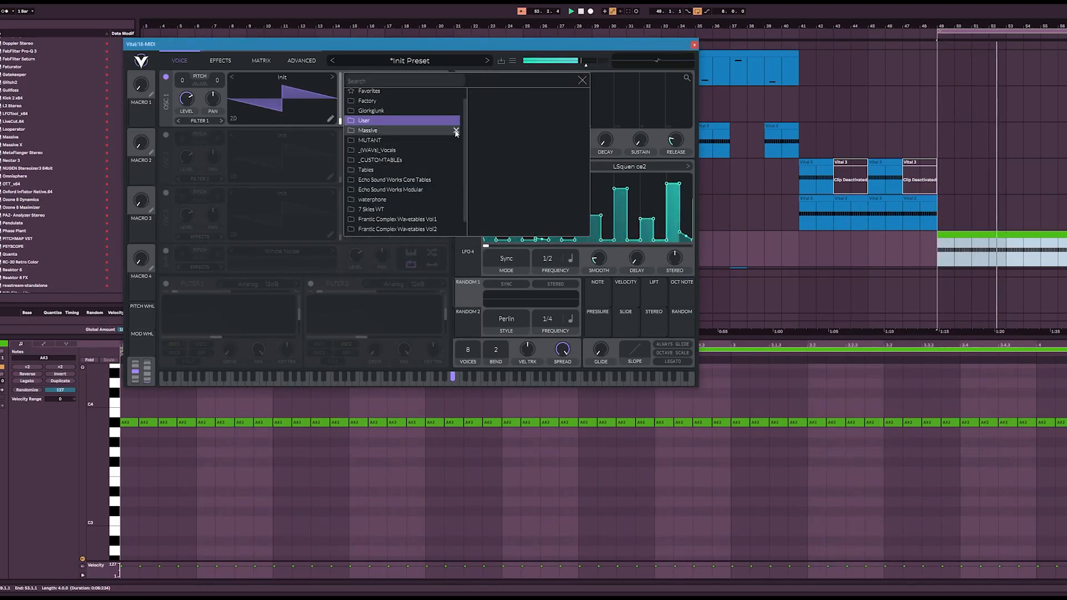
scroll(410, 201, down, 2)
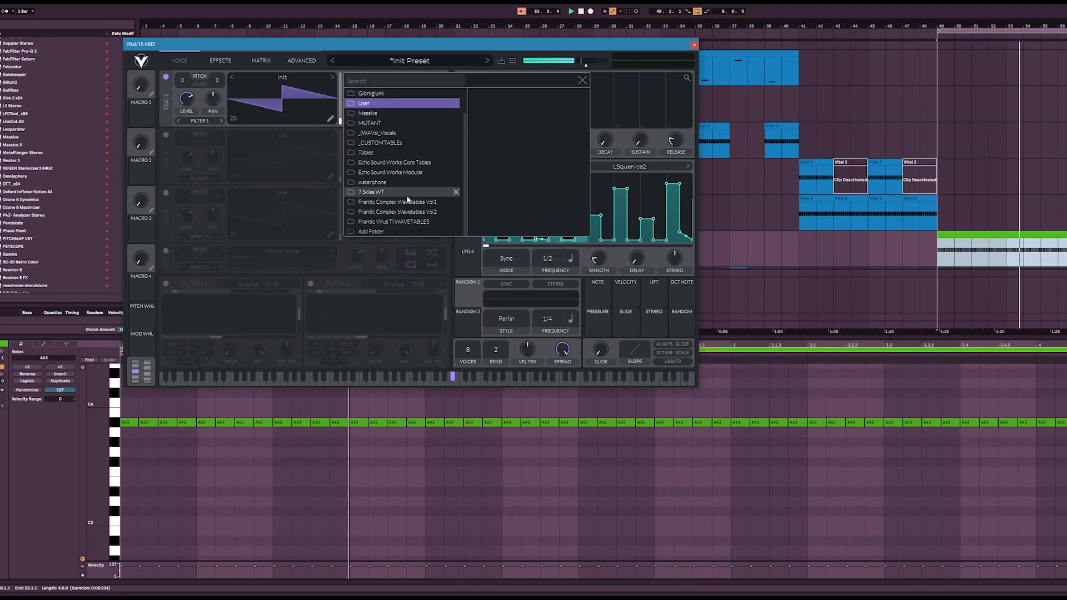
scroll(408, 167, up, 3)
click(406, 123)
click(406, 113)
click(499, 192)
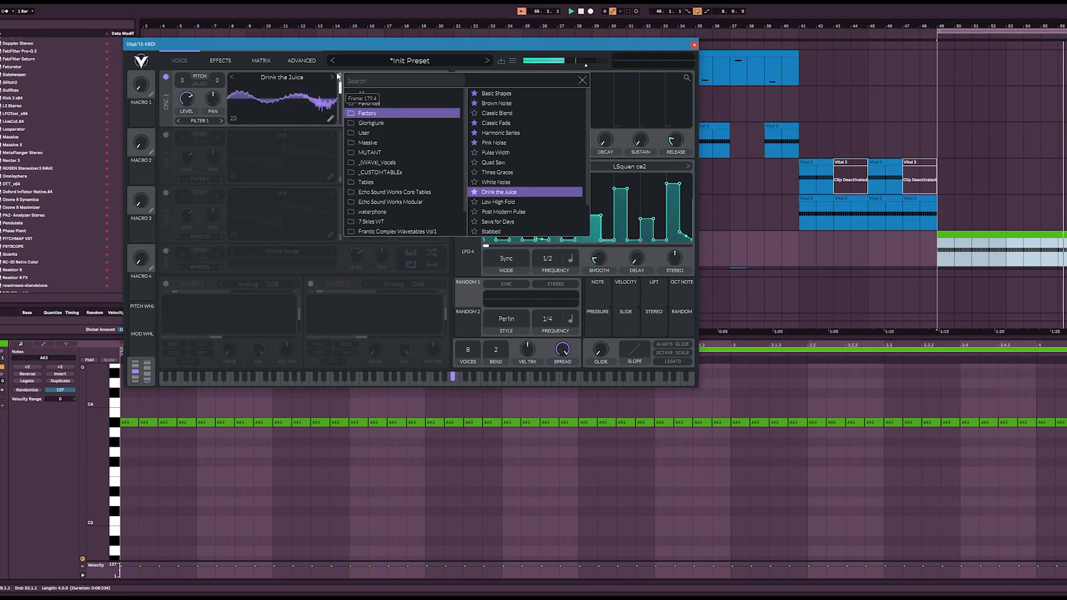
click(582, 80)
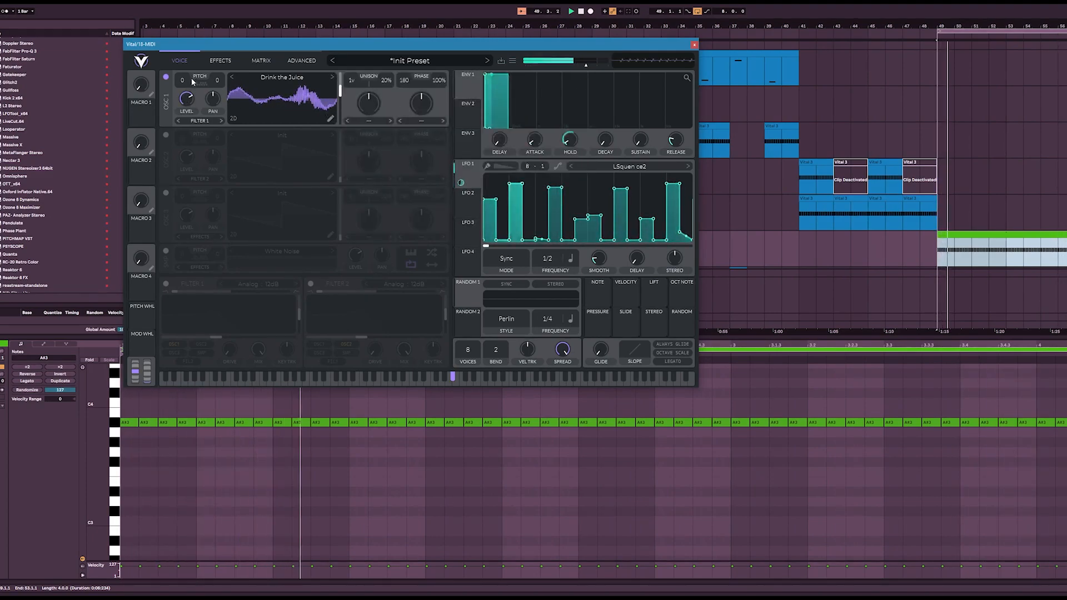
Step: Transpose oscillator 1 to -24 semitones and enable the multiband Compressor and EQ effects
drag(182, 80, 188, 101)
click(220, 60)
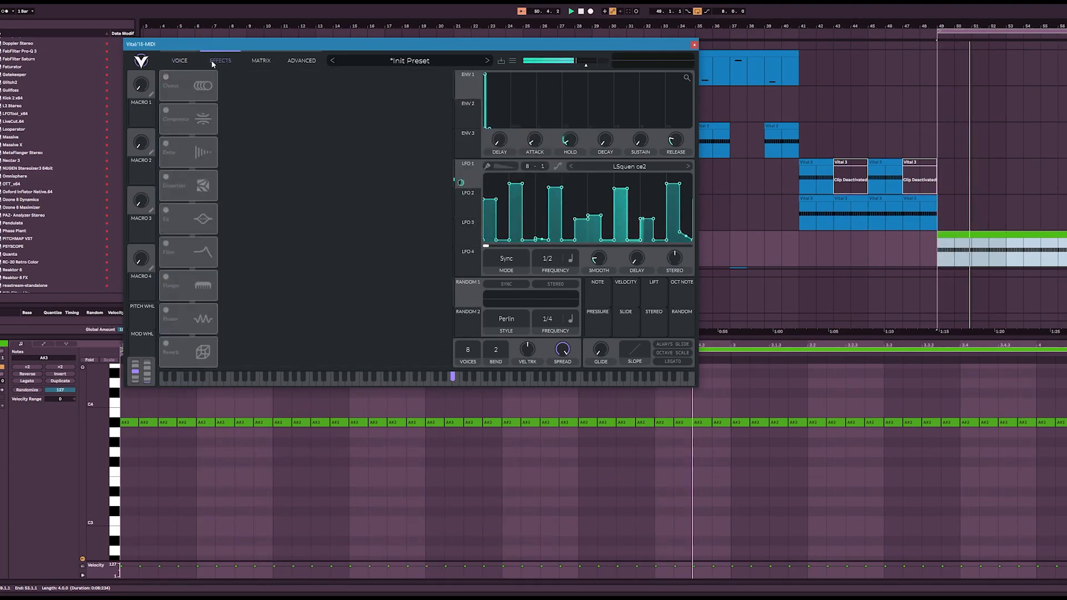
click(167, 111)
click(166, 210)
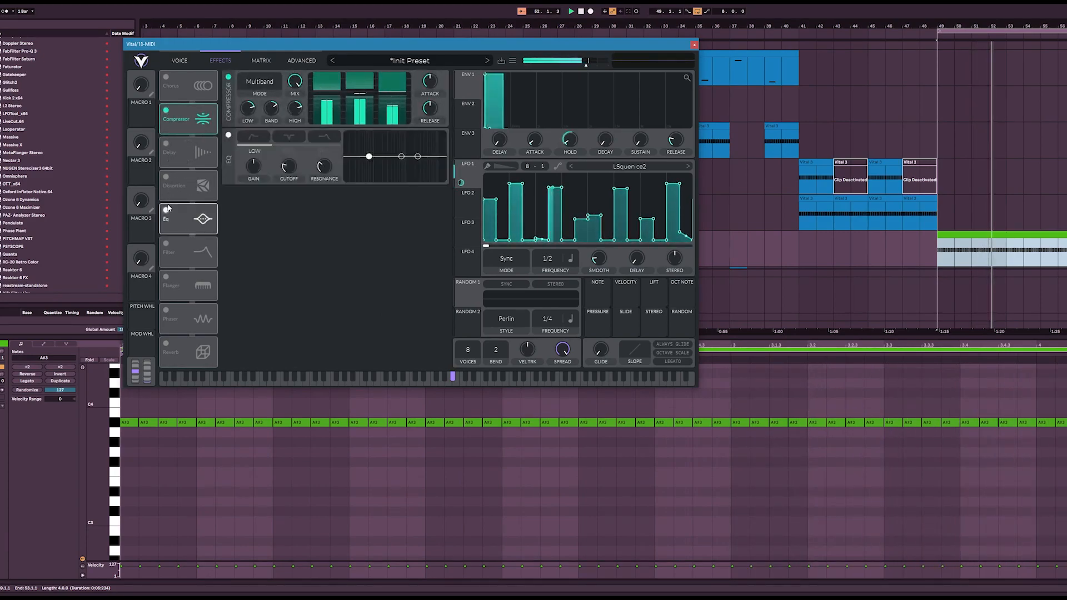
Step: Adjust oscillator 1's wavetable frame and modulate it with the per-note Random source, keeping the transpose at -24
click(180, 61)
drag(301, 91, 286, 115)
drag(681, 323, 295, 102)
right_click(330, 100)
click(346, 129)
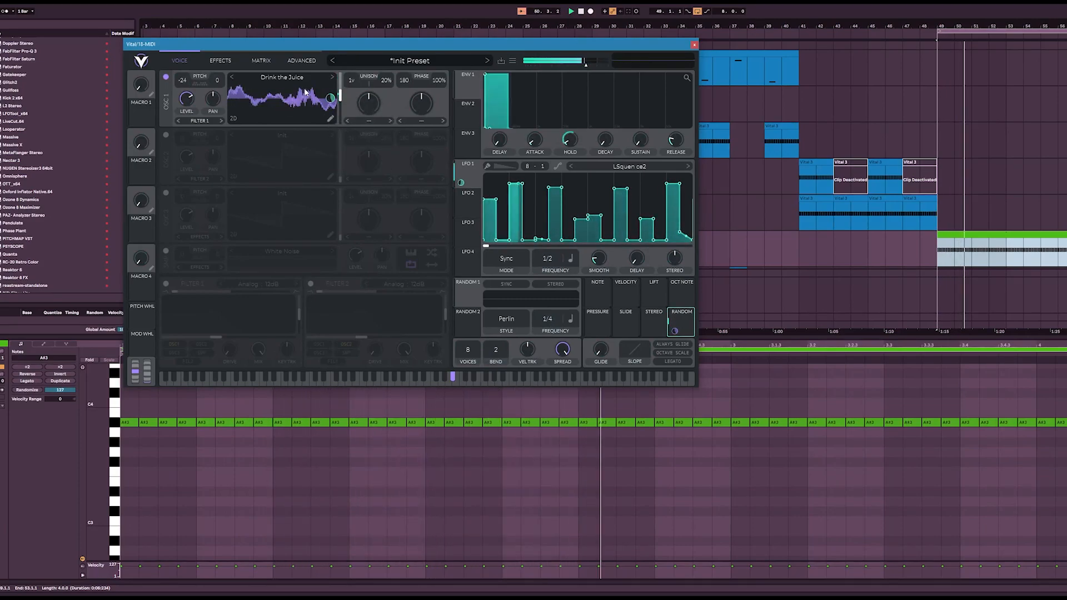
click(199, 84)
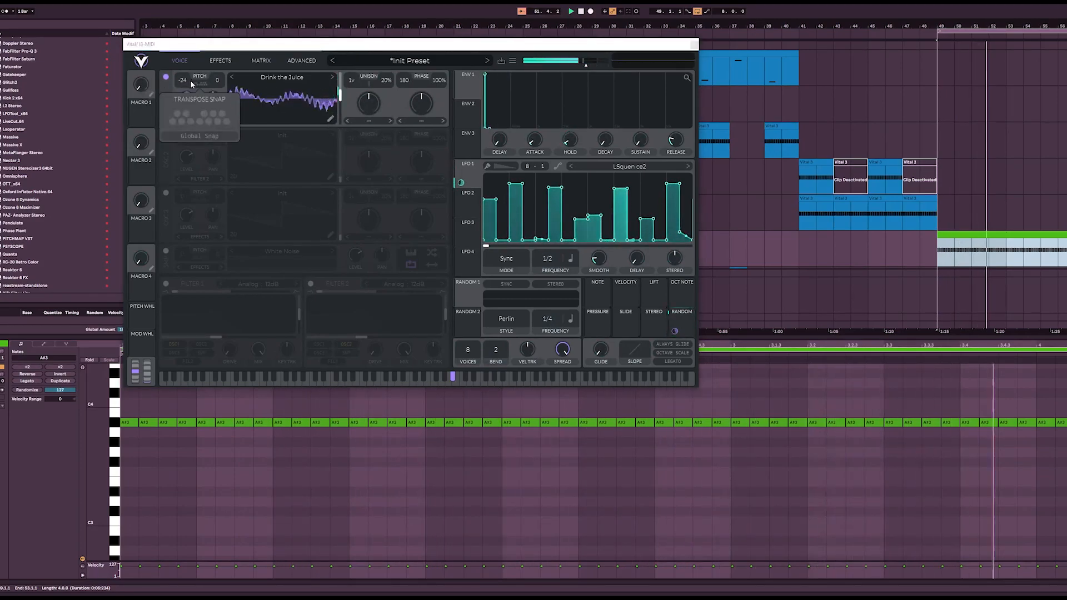
mouse_move(181, 82)
mouse_down()
mouse_move(179, 93)
mouse_move(181, 83)
mouse_up()
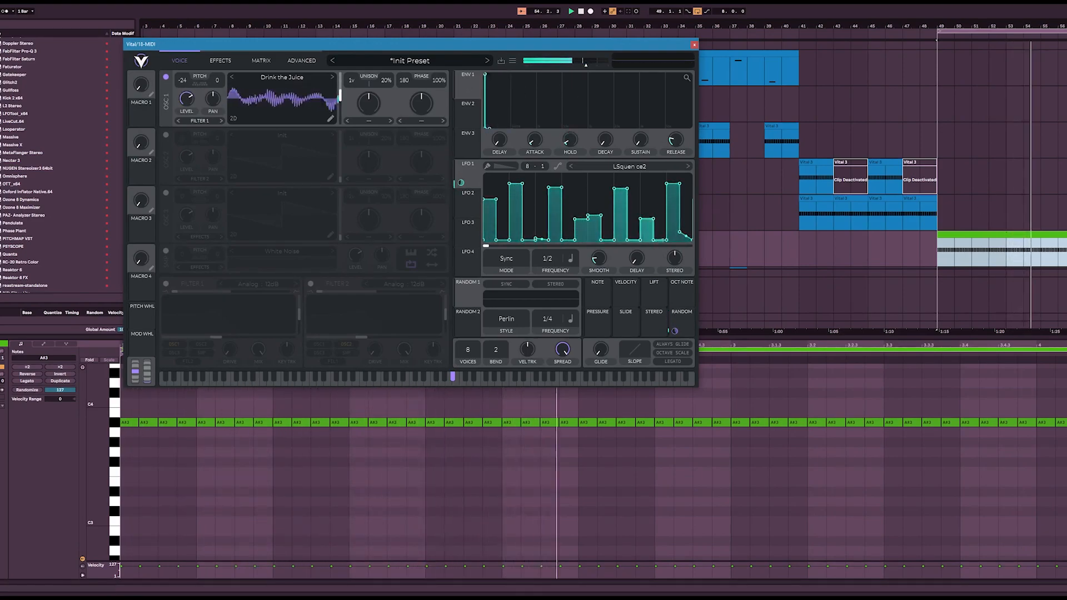
Step: Show the track's device chain and load the Combo EQ MULTI COMP.adg rack onto the new Vital track
key(shift+Tab)
scroll(8, 207, up, 10)
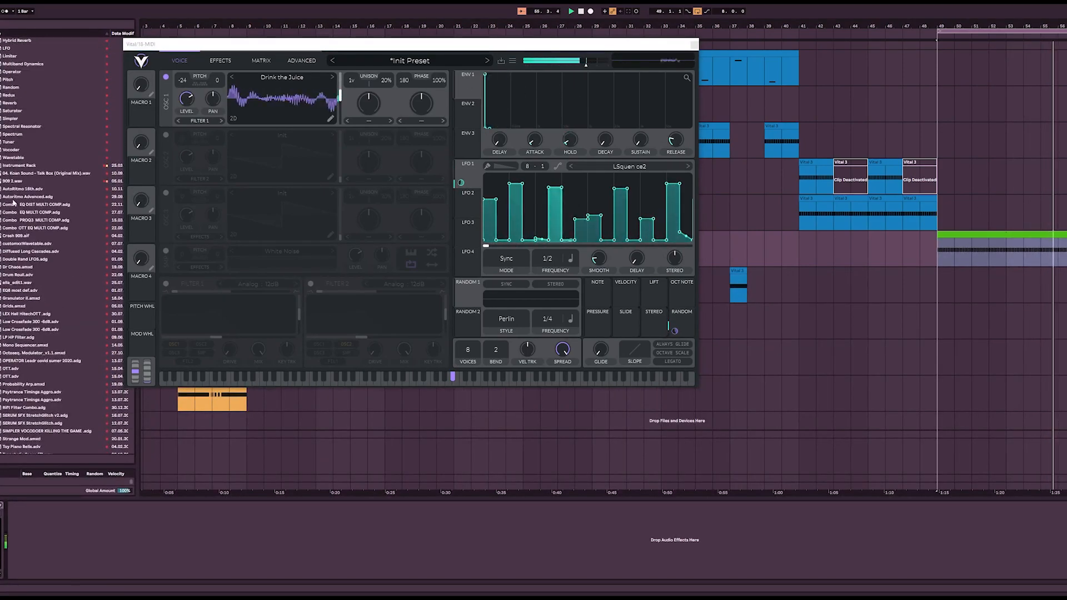
click(40, 213)
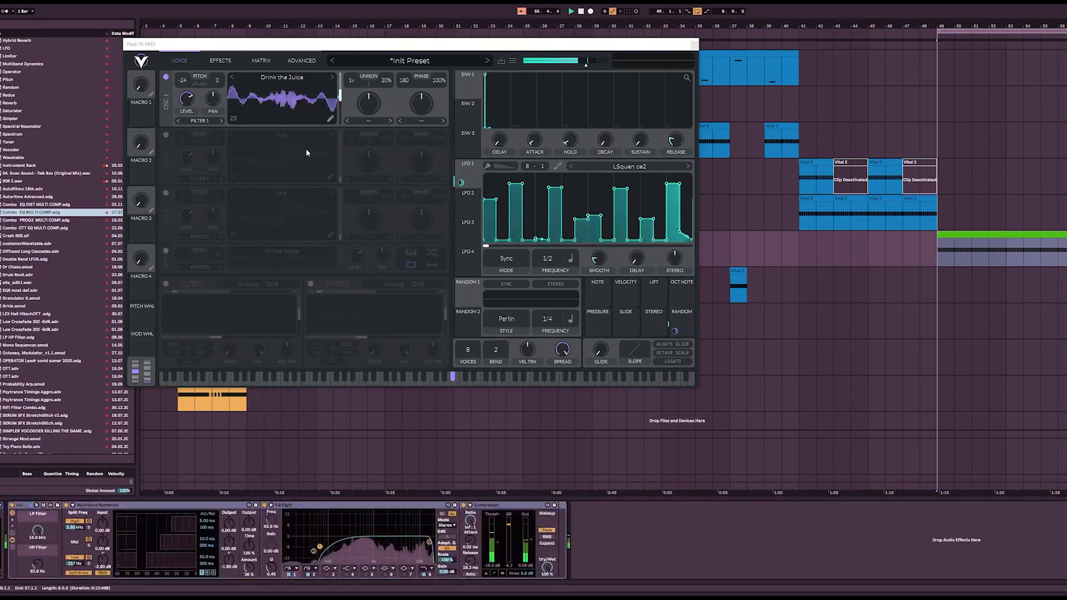
Step: Set envelope 1's release to about 0.148 seconds and Vital's multiband compressor attack to 60%
click(222, 62)
drag(680, 145, 678, 144)
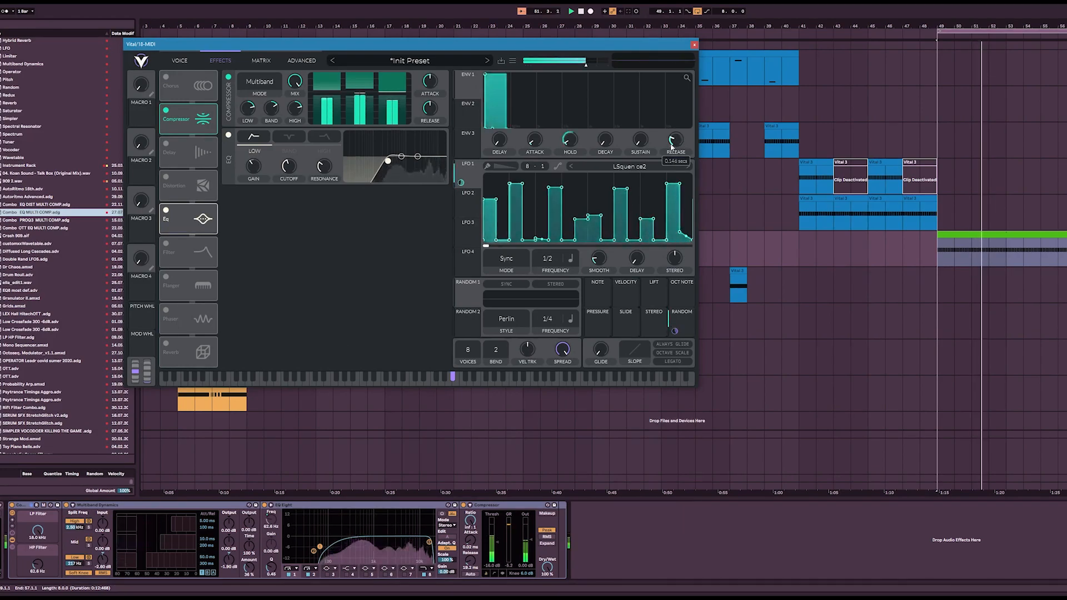
mouse_move(431, 74)
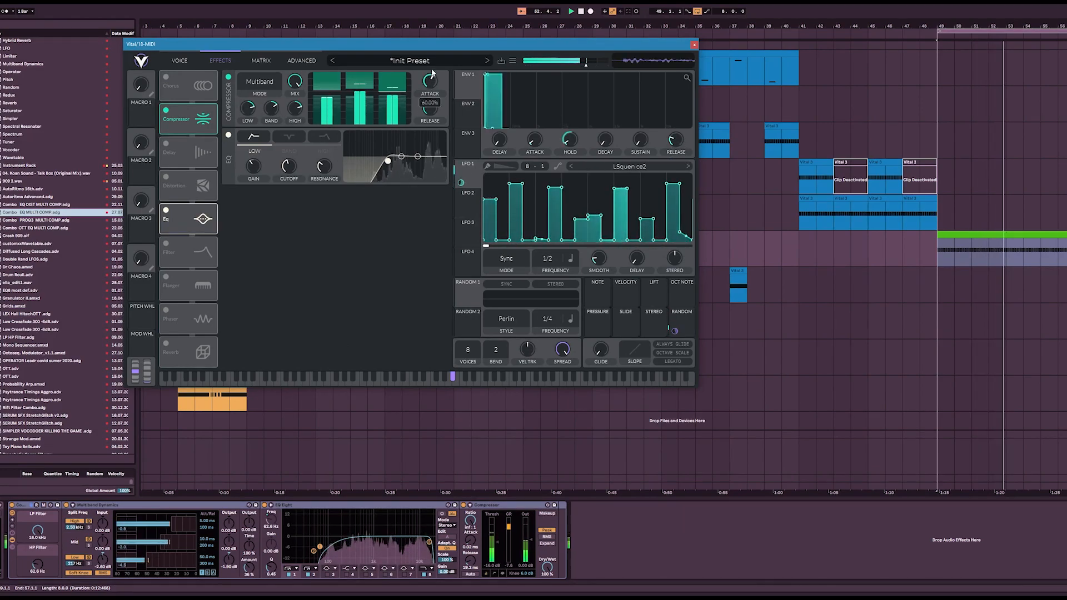
Step: Set oscillator 1's phase distortion type to Bend and raise the threshold of the track's Compressor
click(180, 61)
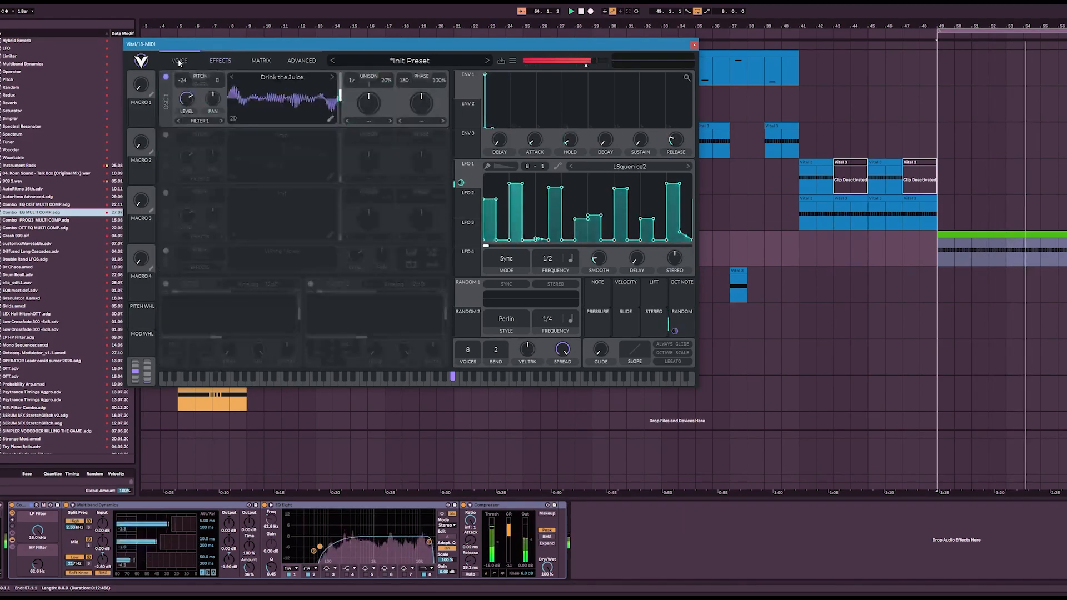
click(421, 121)
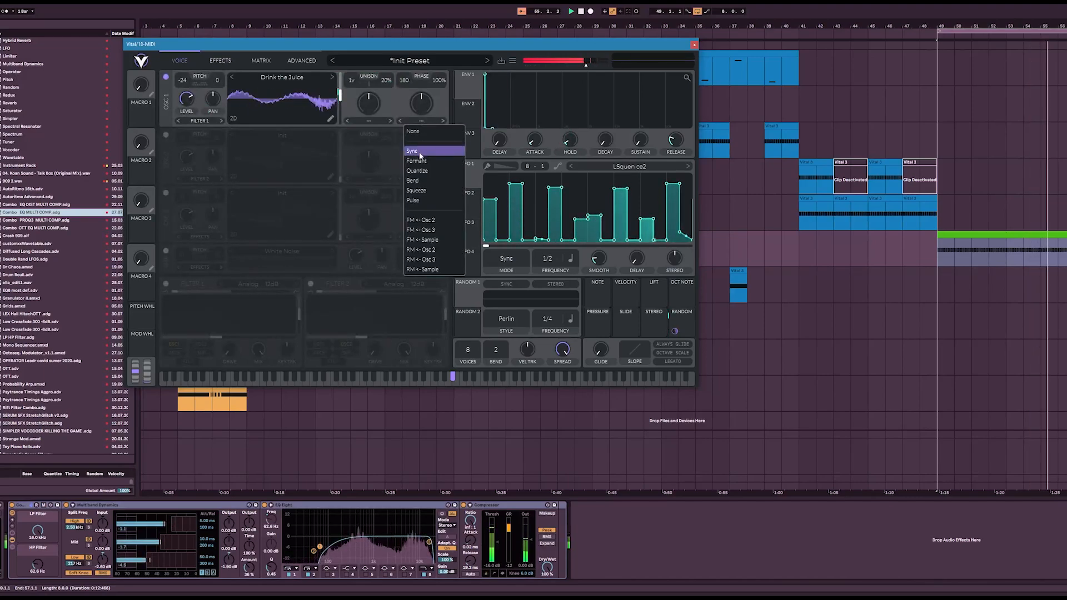
click(424, 181)
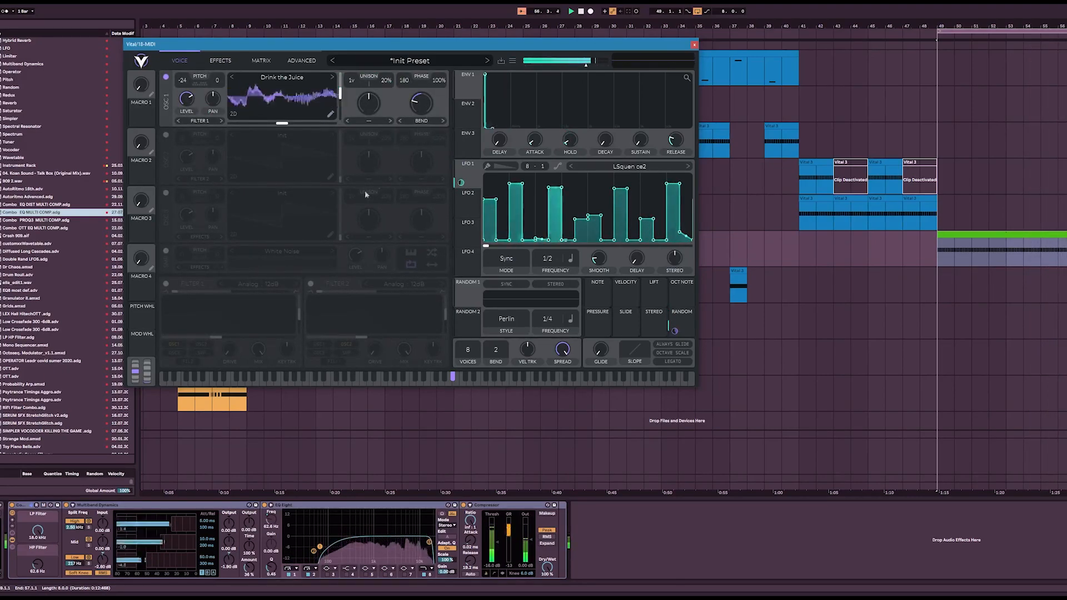
drag(492, 531, 492, 524)
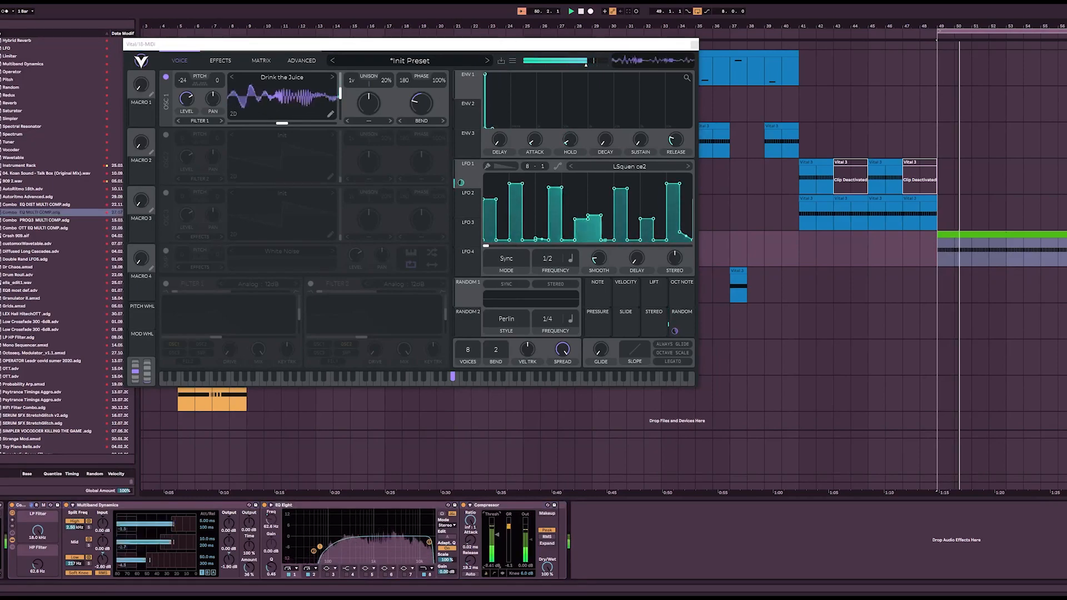
Step: Enable the Delay effect in Vital at 1/8 Mono with its mix at about 30%
click(220, 60)
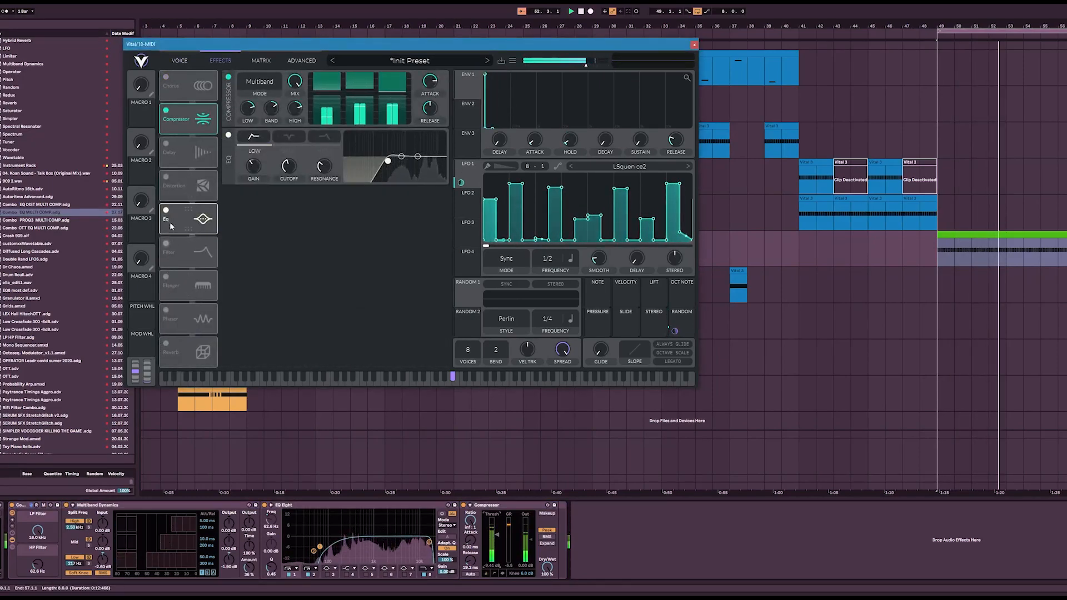
click(165, 145)
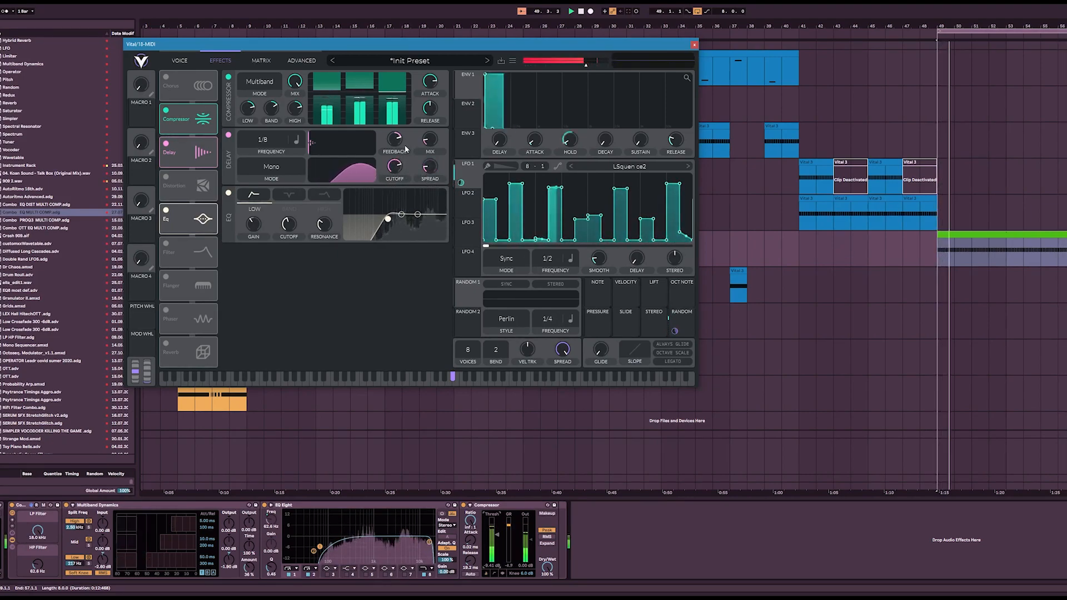
drag(430, 167, 438, 132)
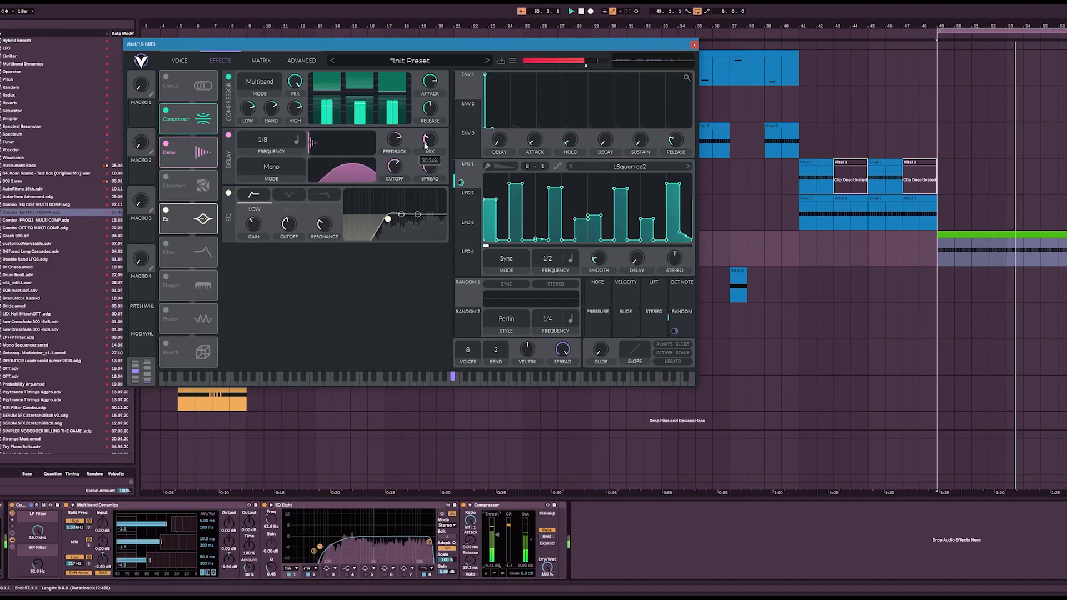
Step: Lower oscillator 1's Bend amount and modulate it with Random 1 set to Sample & Hold at 1/16, with Sync and Stereo on
click(186, 60)
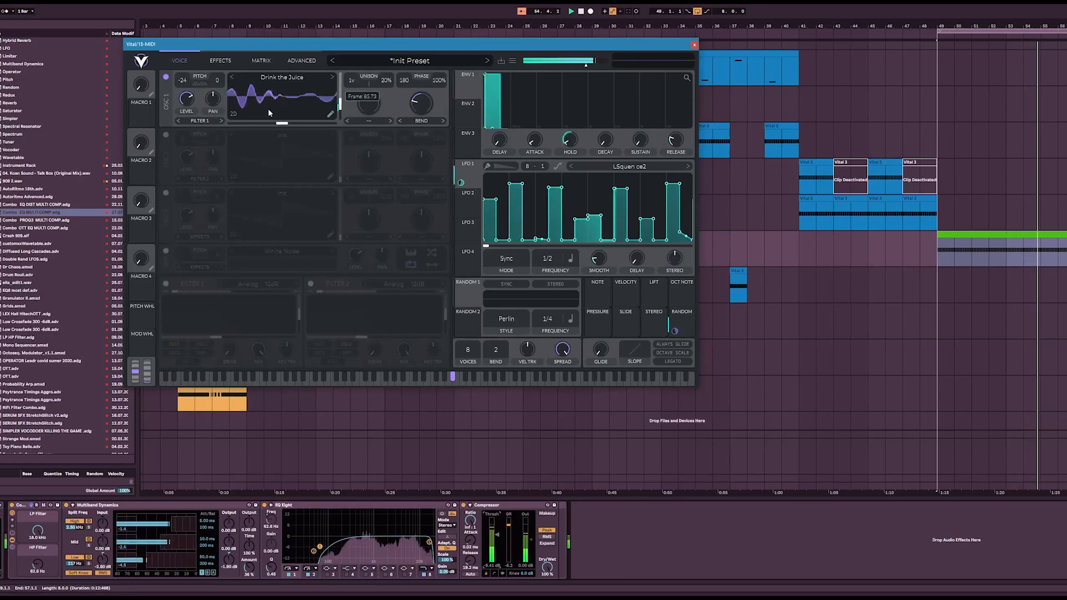
drag(413, 104, 417, 119)
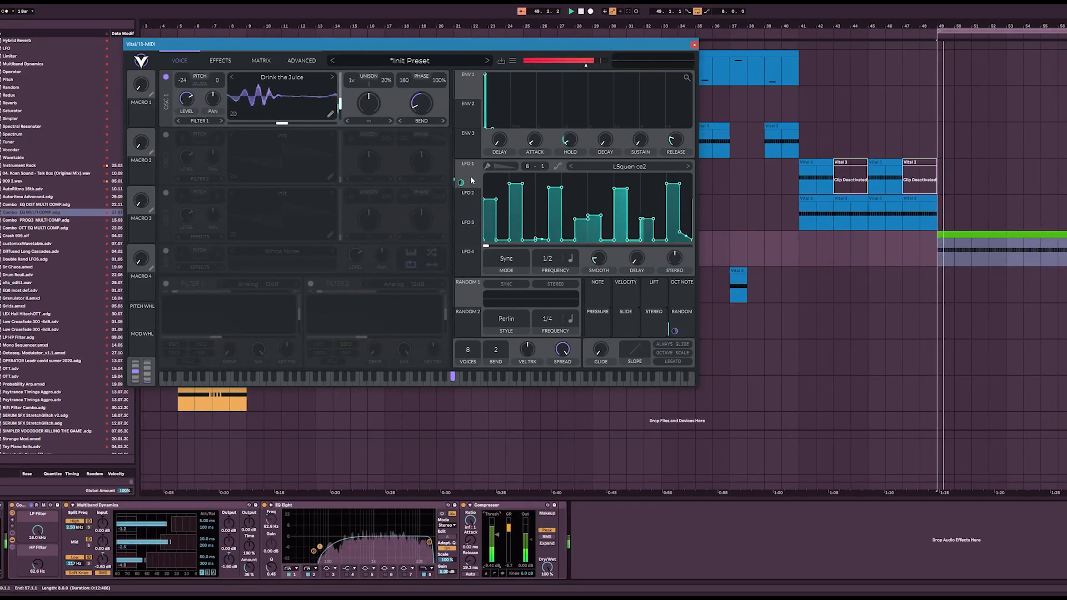
drag(461, 301, 422, 105)
click(507, 319)
click(497, 347)
drag(555, 317, 566, 304)
click(554, 286)
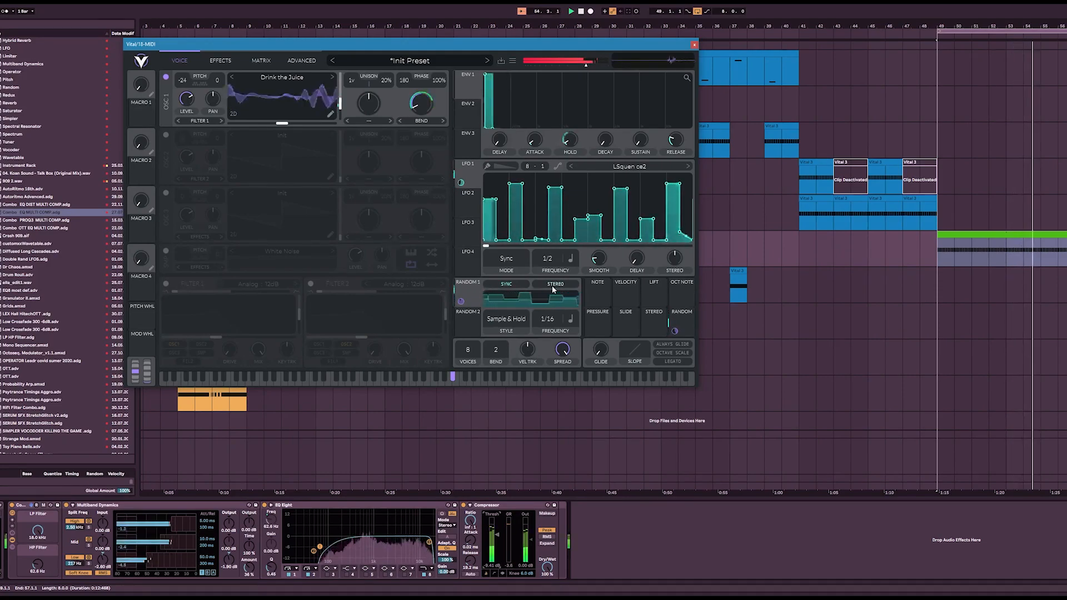
Step: Try the Random Amplitudes spectral morph on oscillator 1 with its amount lowered
click(369, 121)
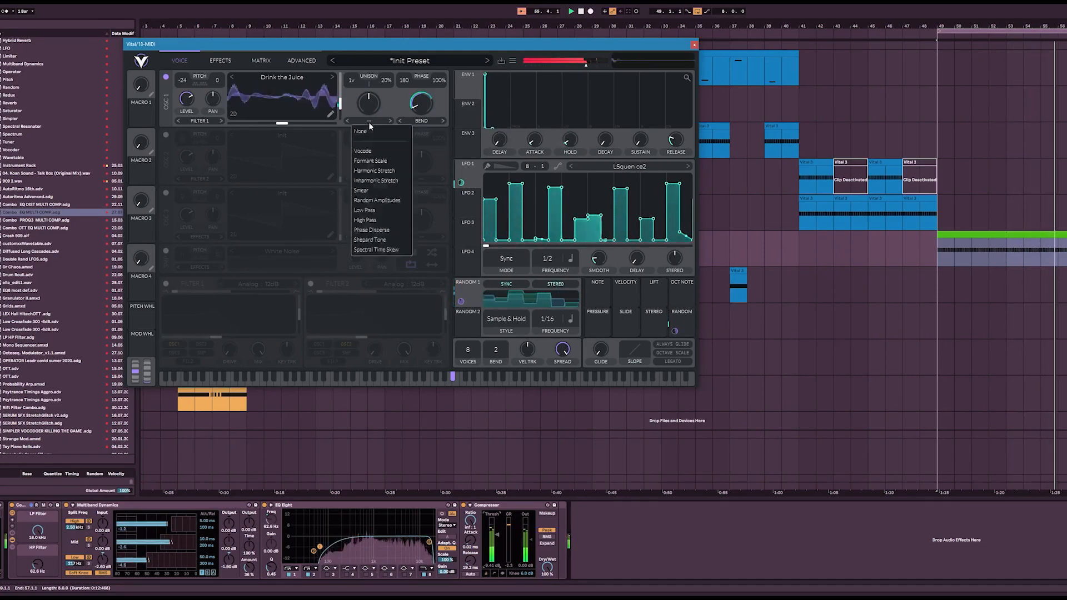
click(377, 200)
drag(381, 102, 379, 151)
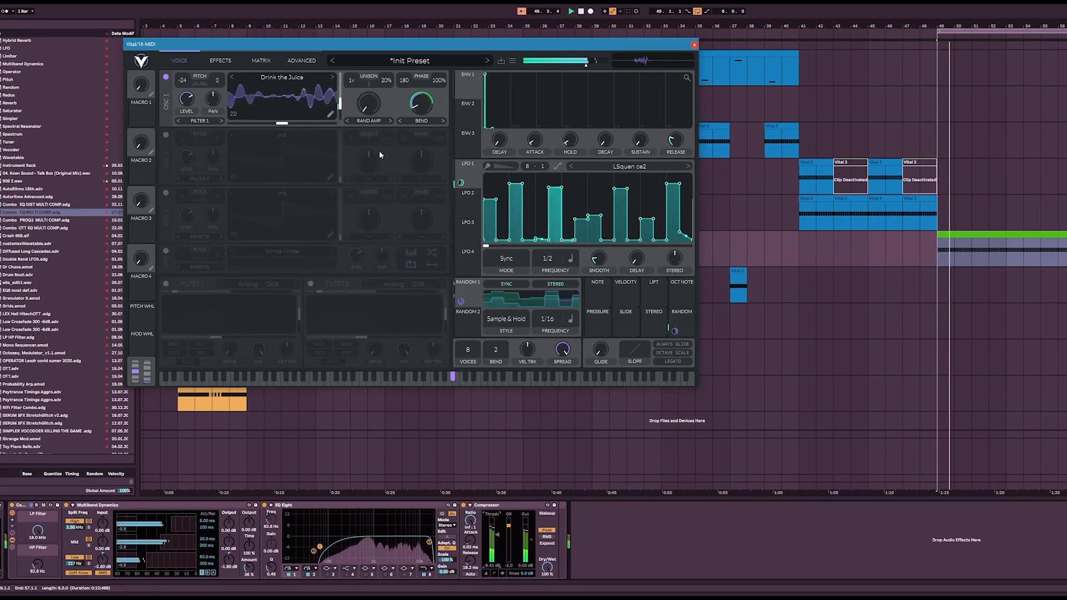
Step: Set oscillator 1's spectral morph to Phase Disperse and transpose the oscillator to -36 semitones
click(373, 123)
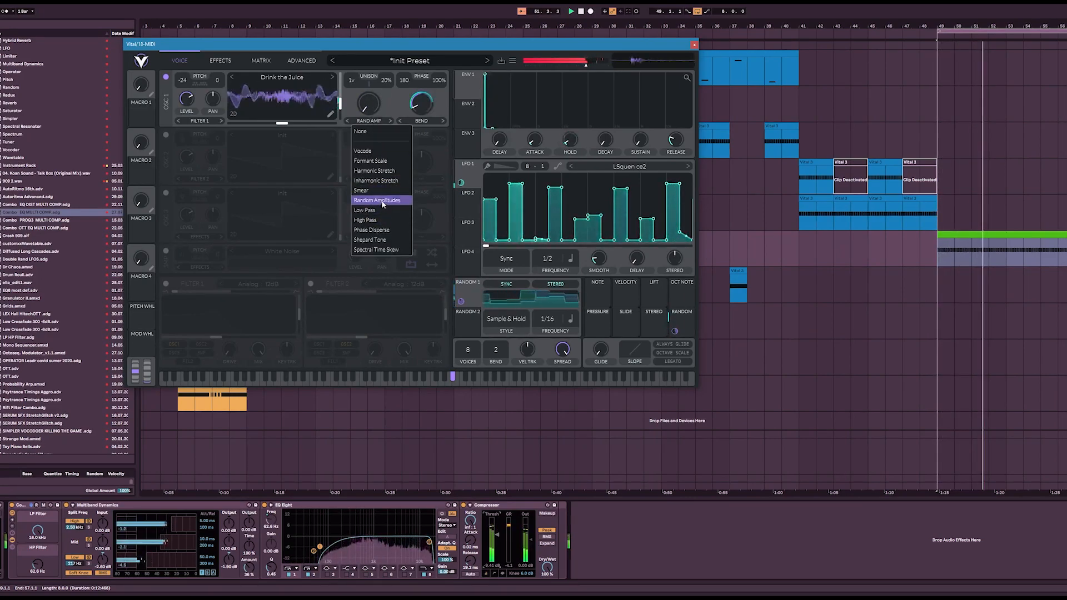
click(371, 230)
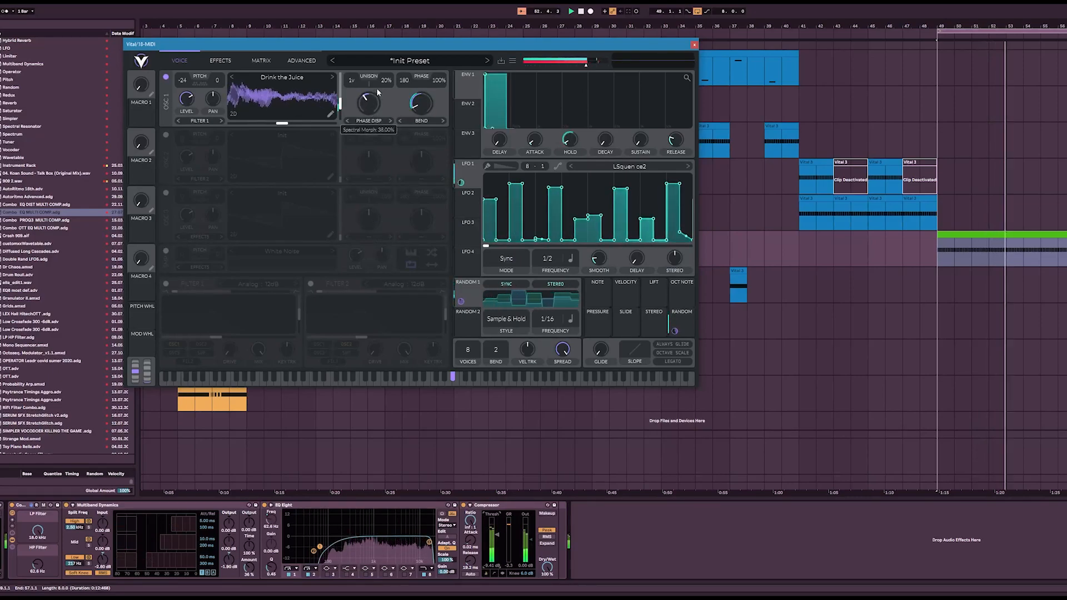
drag(194, 80, 194, 109)
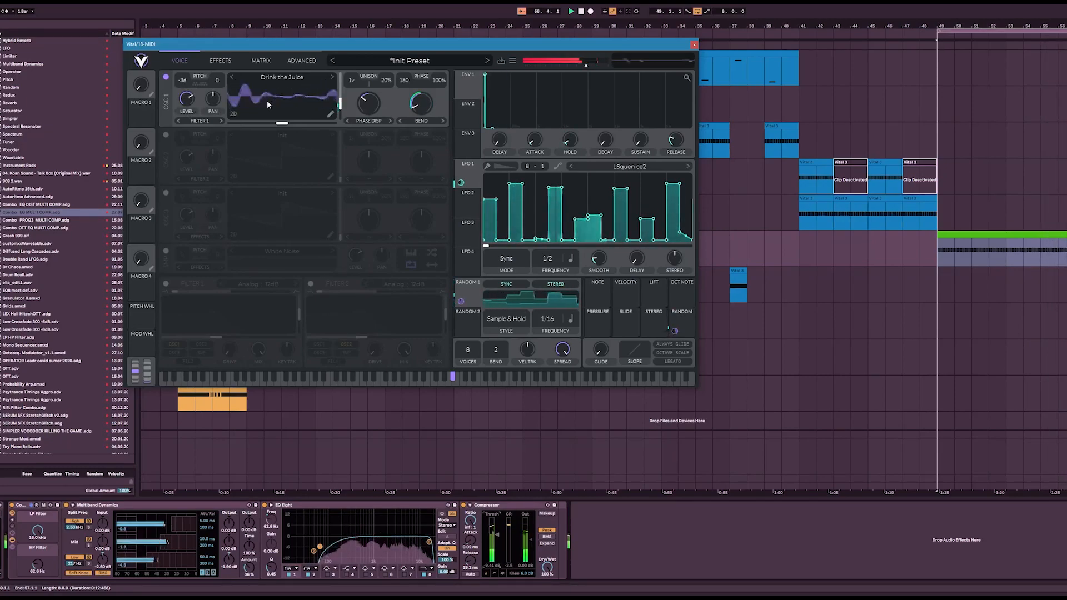
Step: Modulate envelope 1's sustain with LFO 1 by about 0.31 and fine-tune the base sustain level
drag(641, 140, 637, 90)
drag(654, 187, 618, 328)
drag(466, 174, 641, 167)
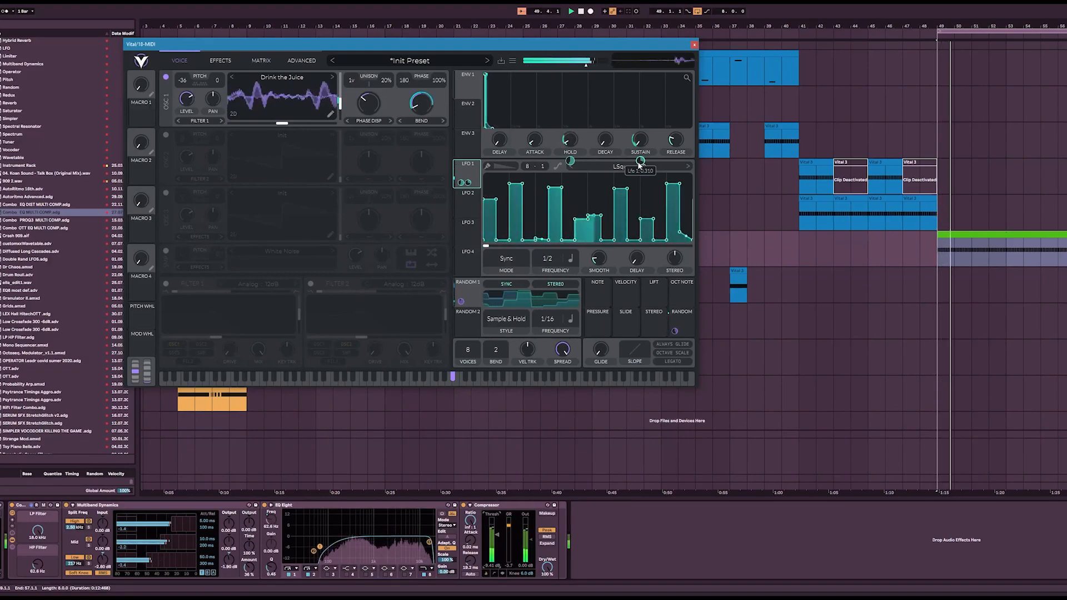
drag(641, 143, 653, 134)
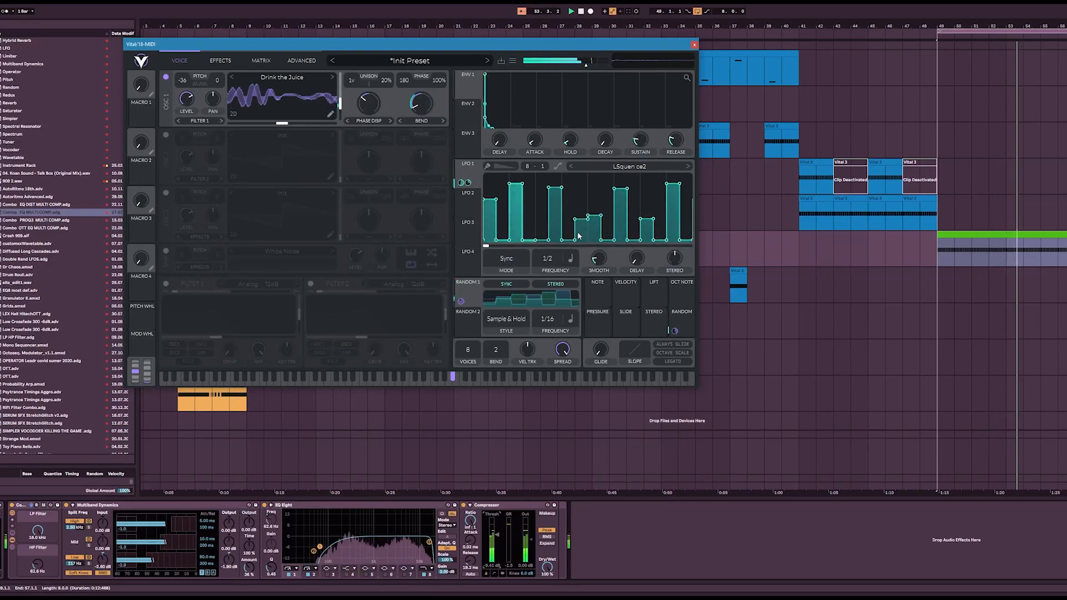
drag(639, 142, 636, 151)
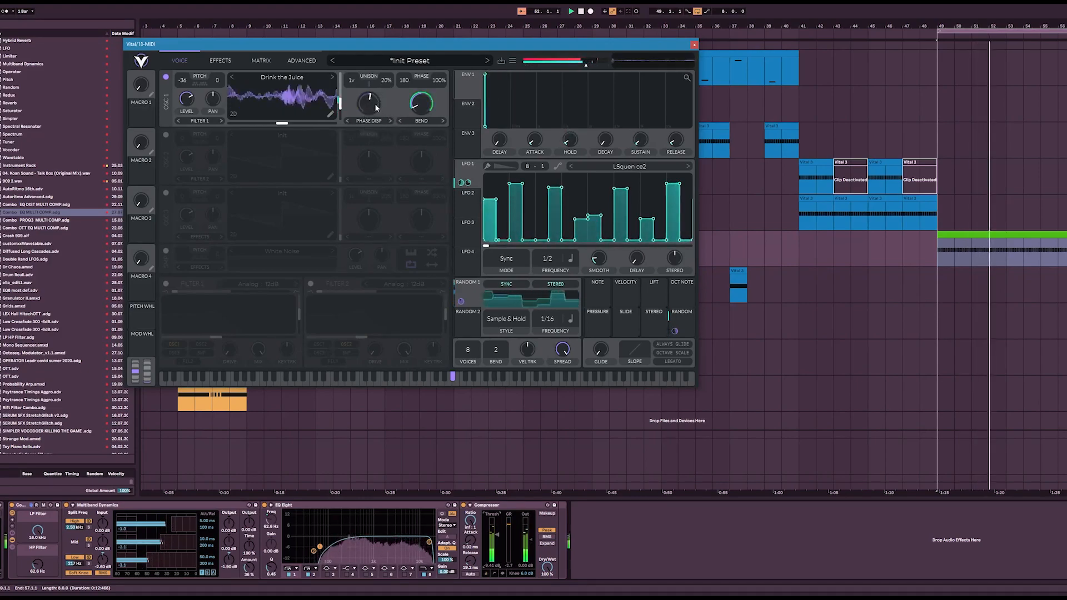
Step: Modulate envelope 1's decay with Random 1 by about 0.13 and raise the base decay slightly
mouse_move(606, 140)
mouse_down()
mouse_move(609, 106)
mouse_move(602, 159)
mouse_up()
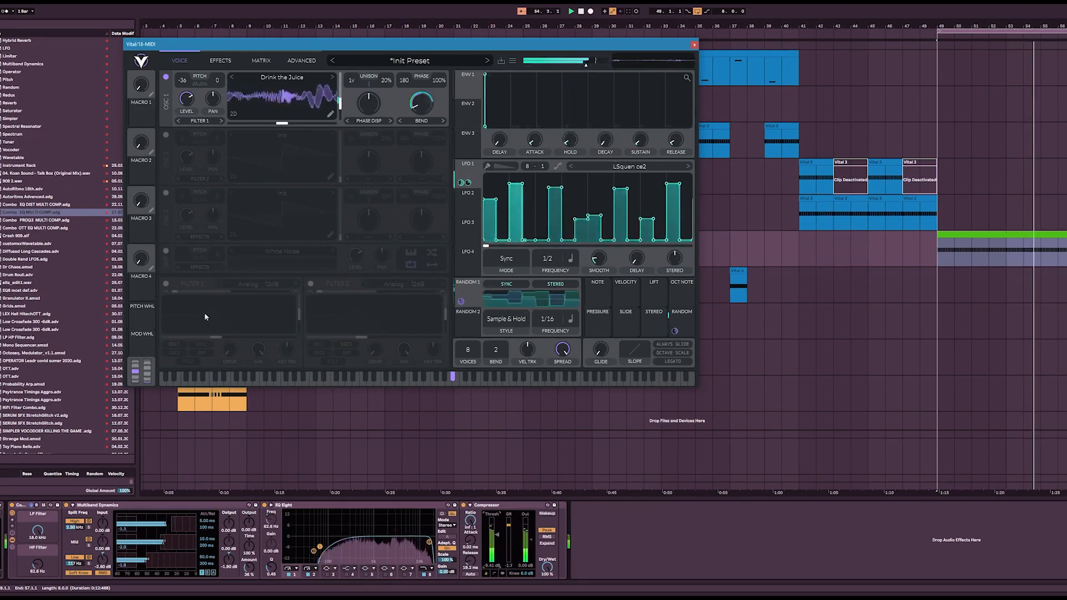
drag(473, 289, 605, 207)
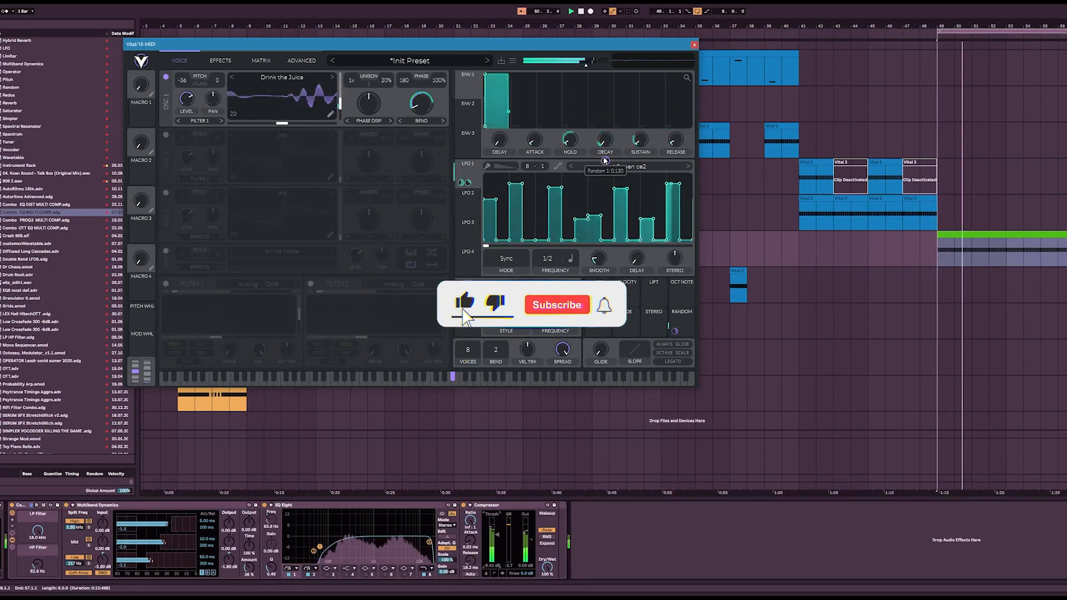
drag(606, 141, 606, 123)
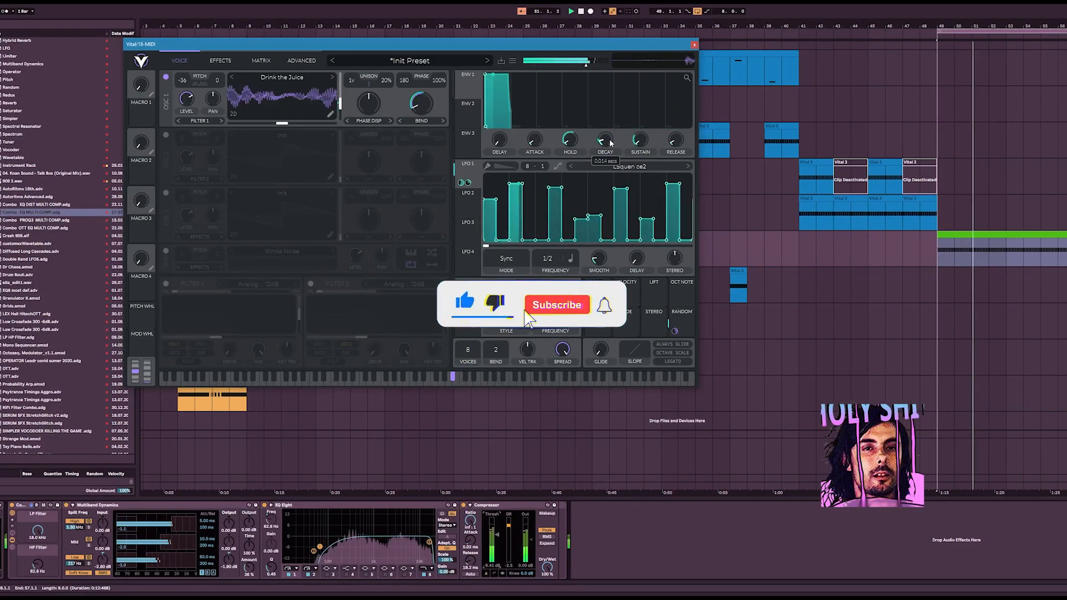
Step: Start saving the Vital preset under the name Juicer Lead with the Lead style
click(501, 59)
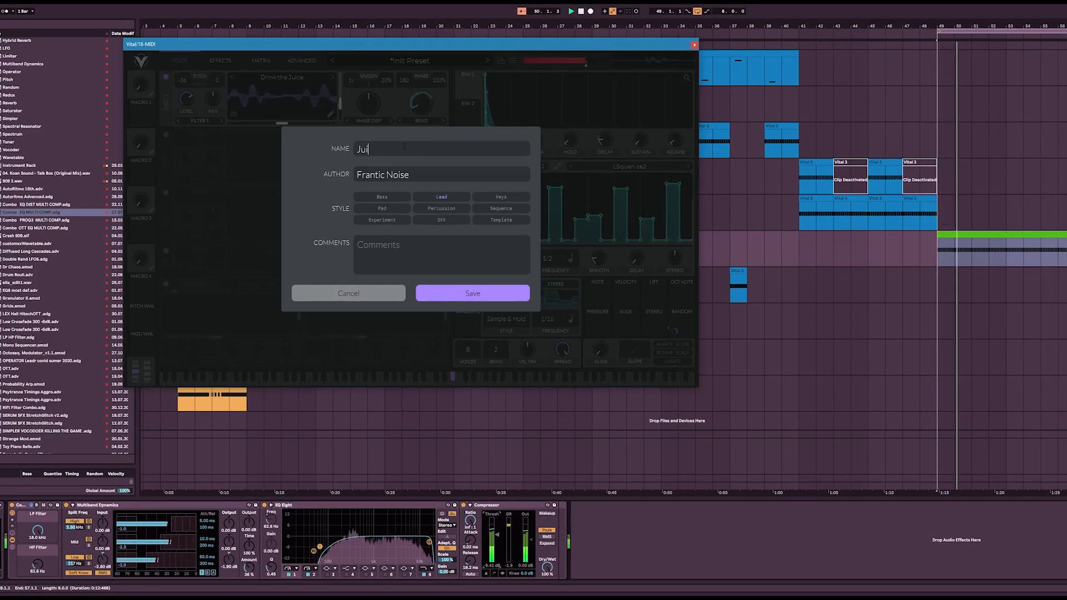
text(Juicer Lead)
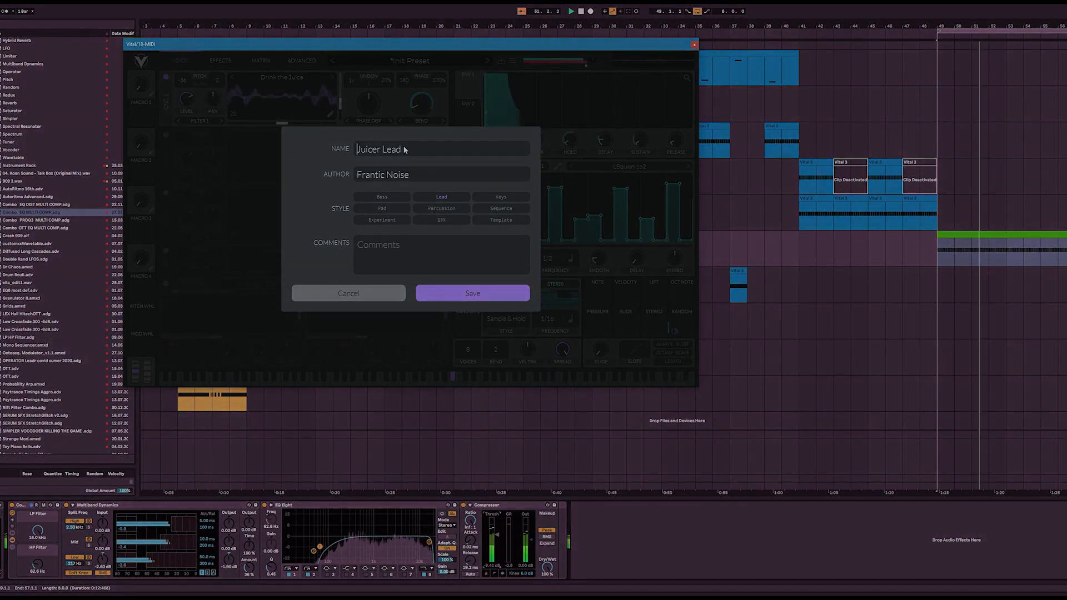